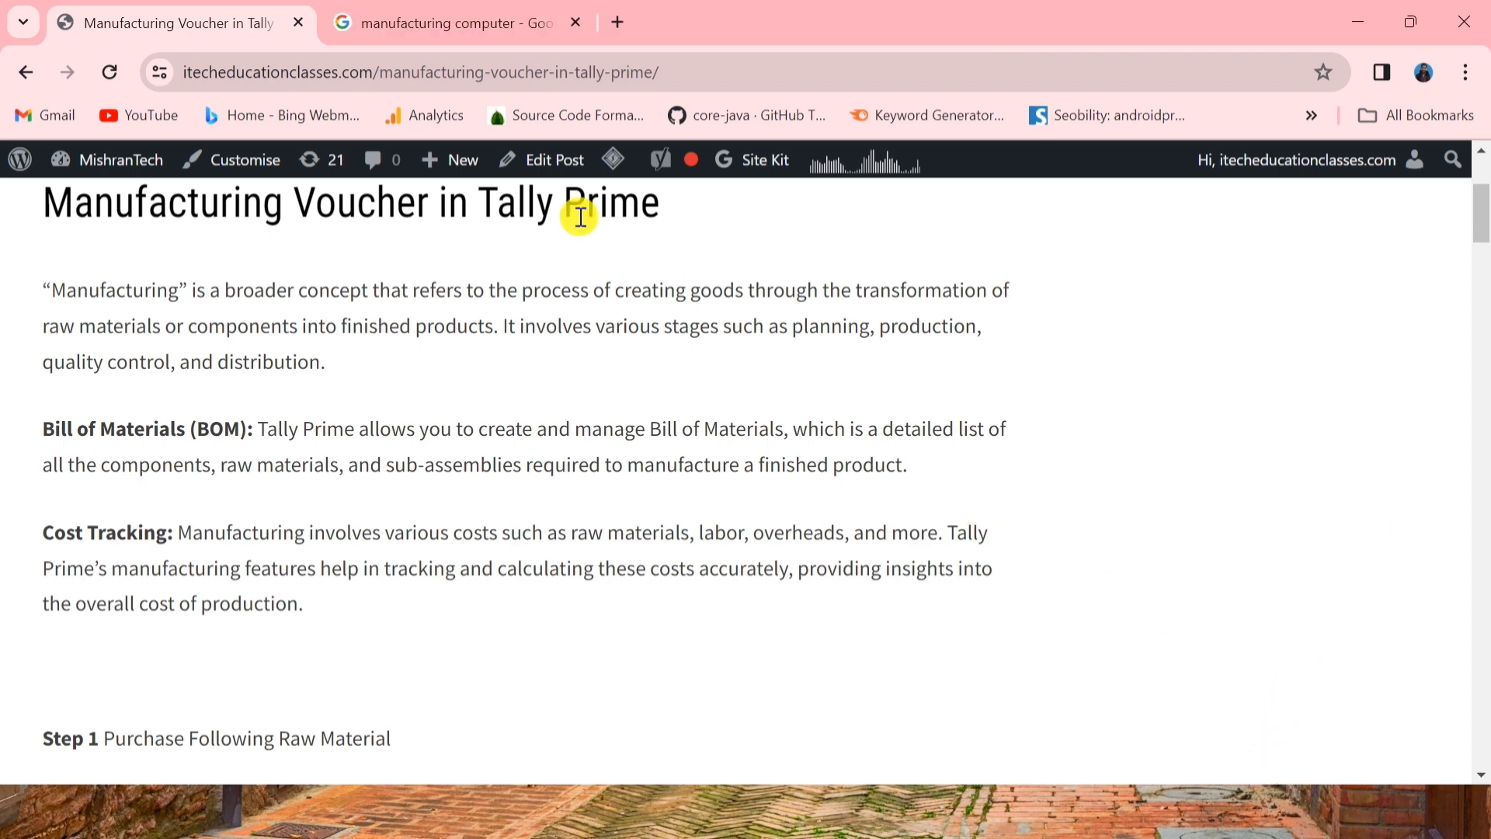
- Browse the Google image results for "manufacturing computer" in the browser's other open page
{"action": "left_click", "coordinate": [475, 19]}
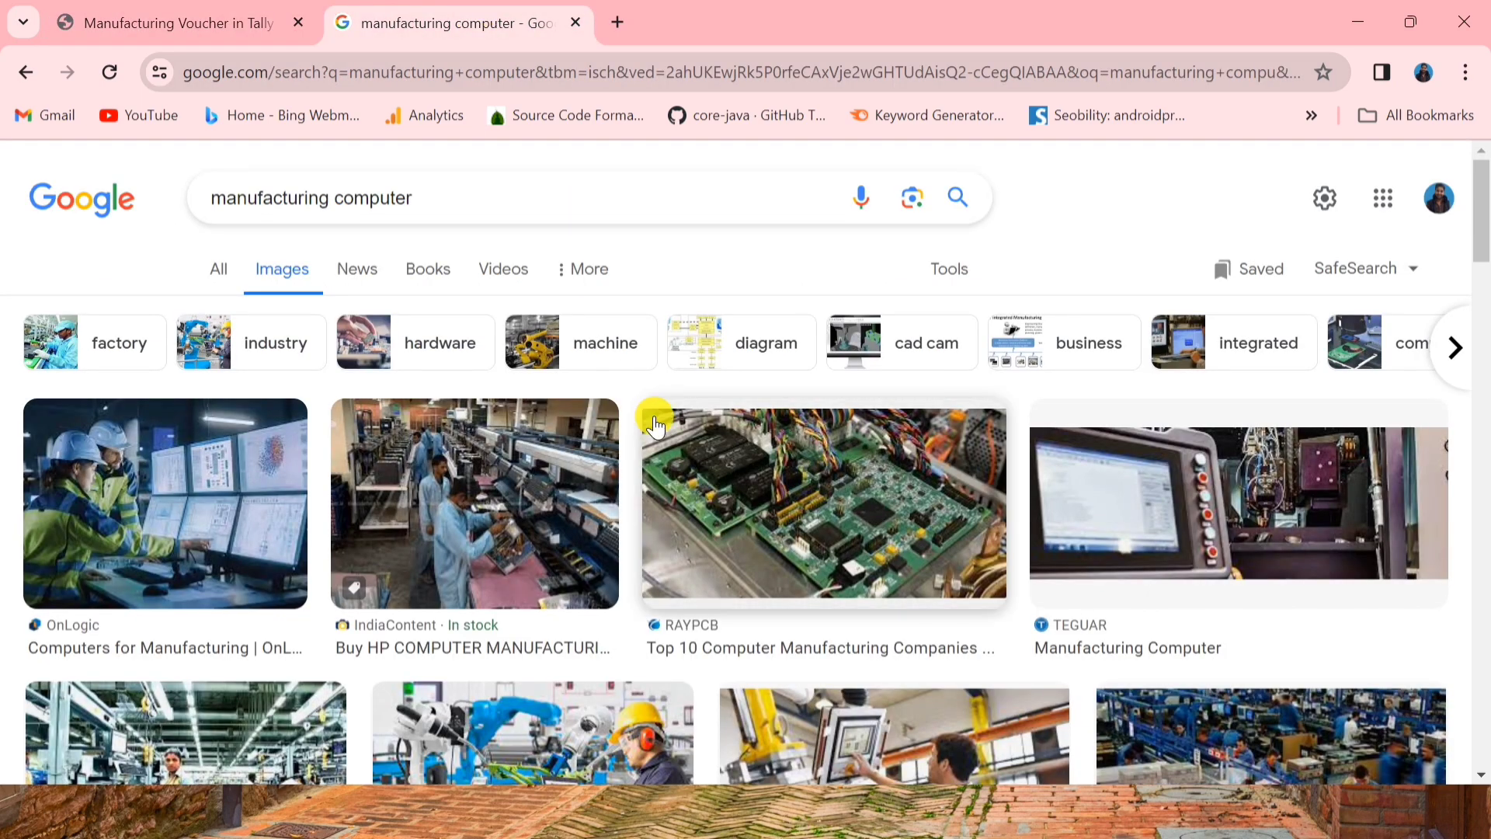
{"action": "scroll", "coordinate": [654, 425], "scroll_direction": "down", "scroll_amount": 5}
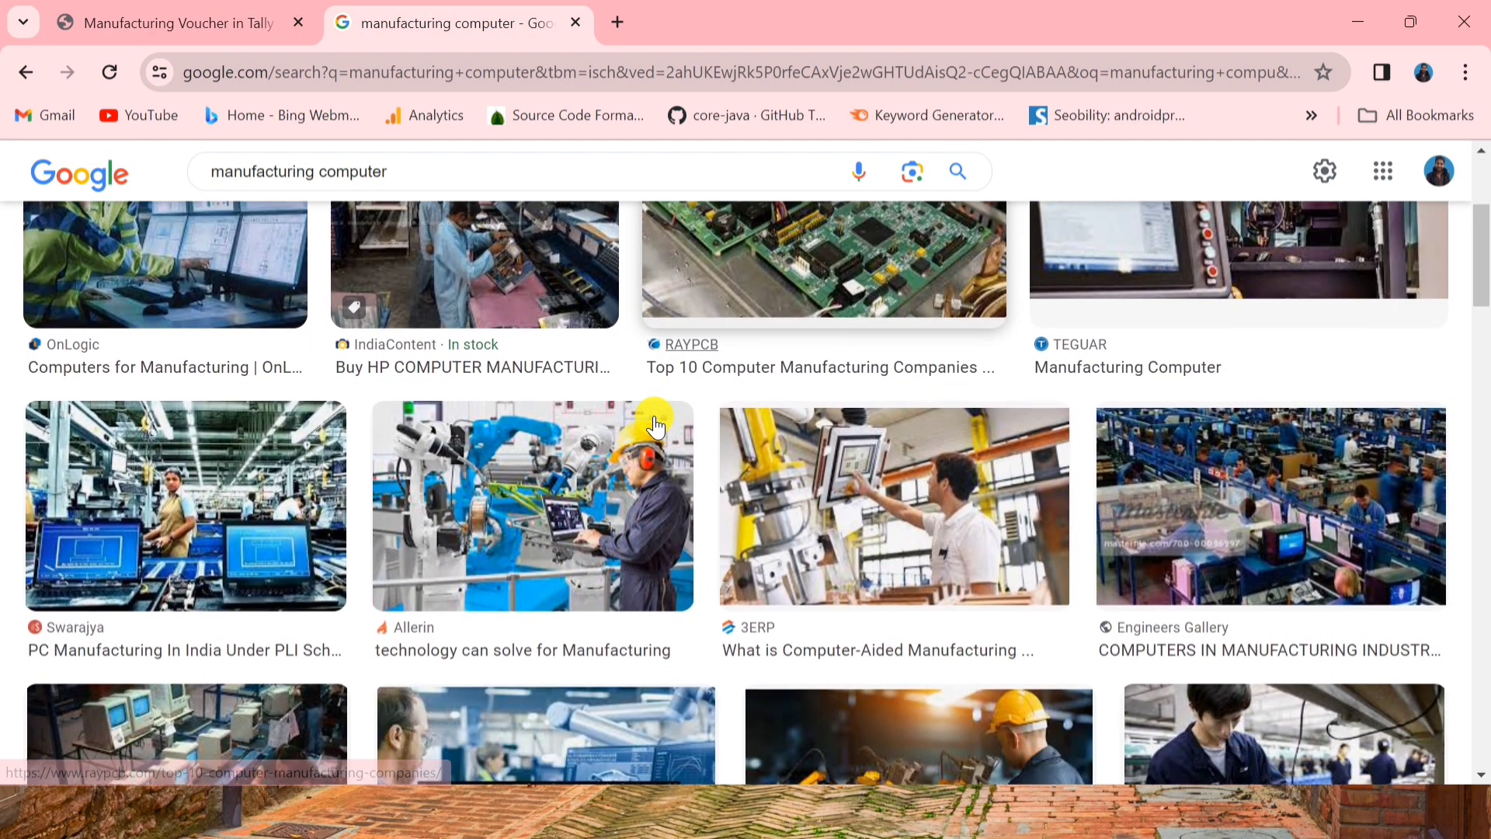
{"action": "scroll", "coordinate": [655, 424], "scroll_direction": "down", "scroll_amount": 1}
{"action": "scroll", "coordinate": [655, 425], "scroll_direction": "up", "scroll_amount": 1}
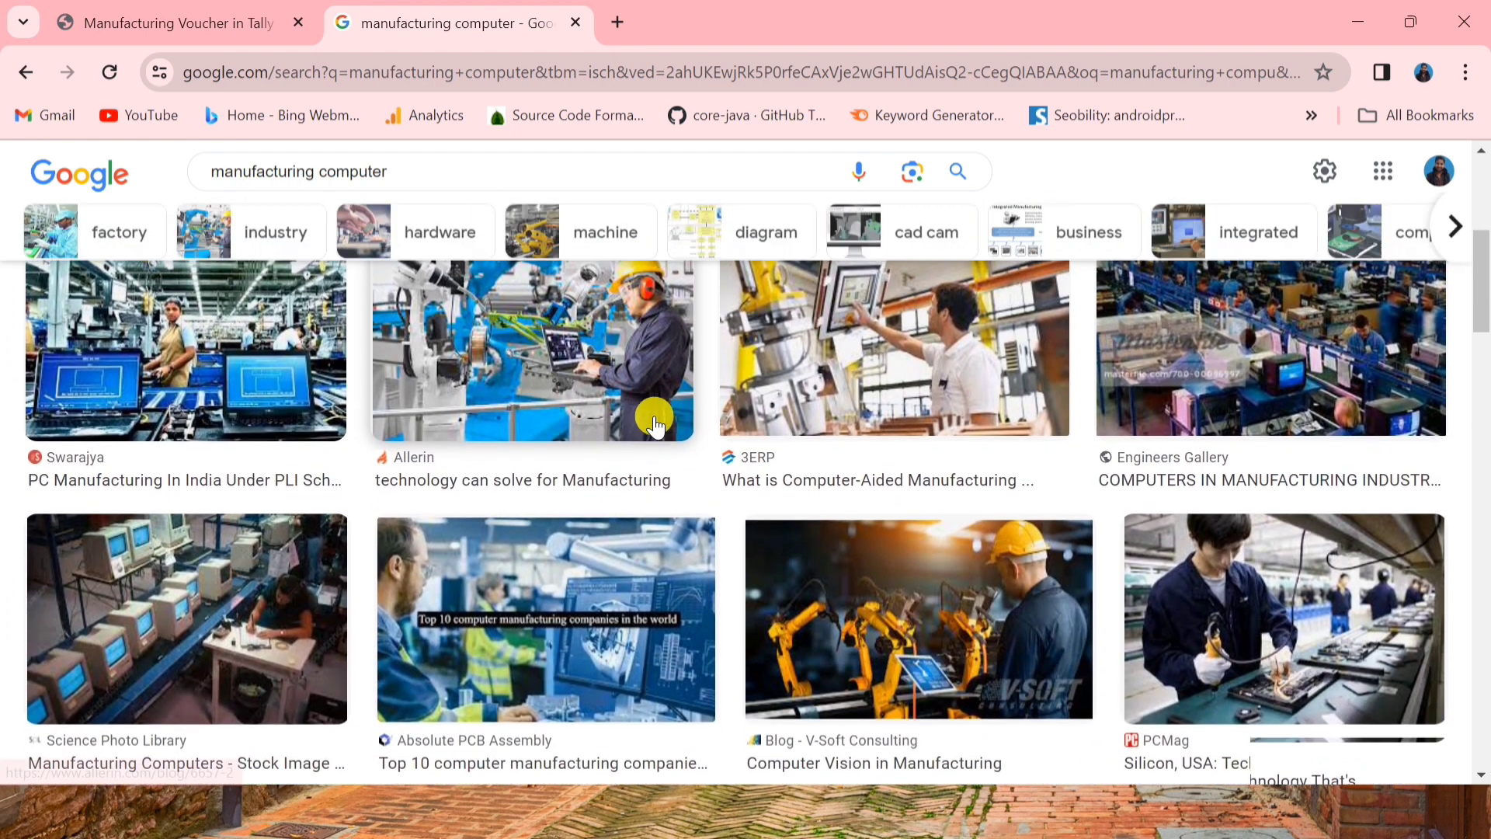
{"action": "scroll", "coordinate": [655, 425], "scroll_direction": "up", "scroll_amount": 5}
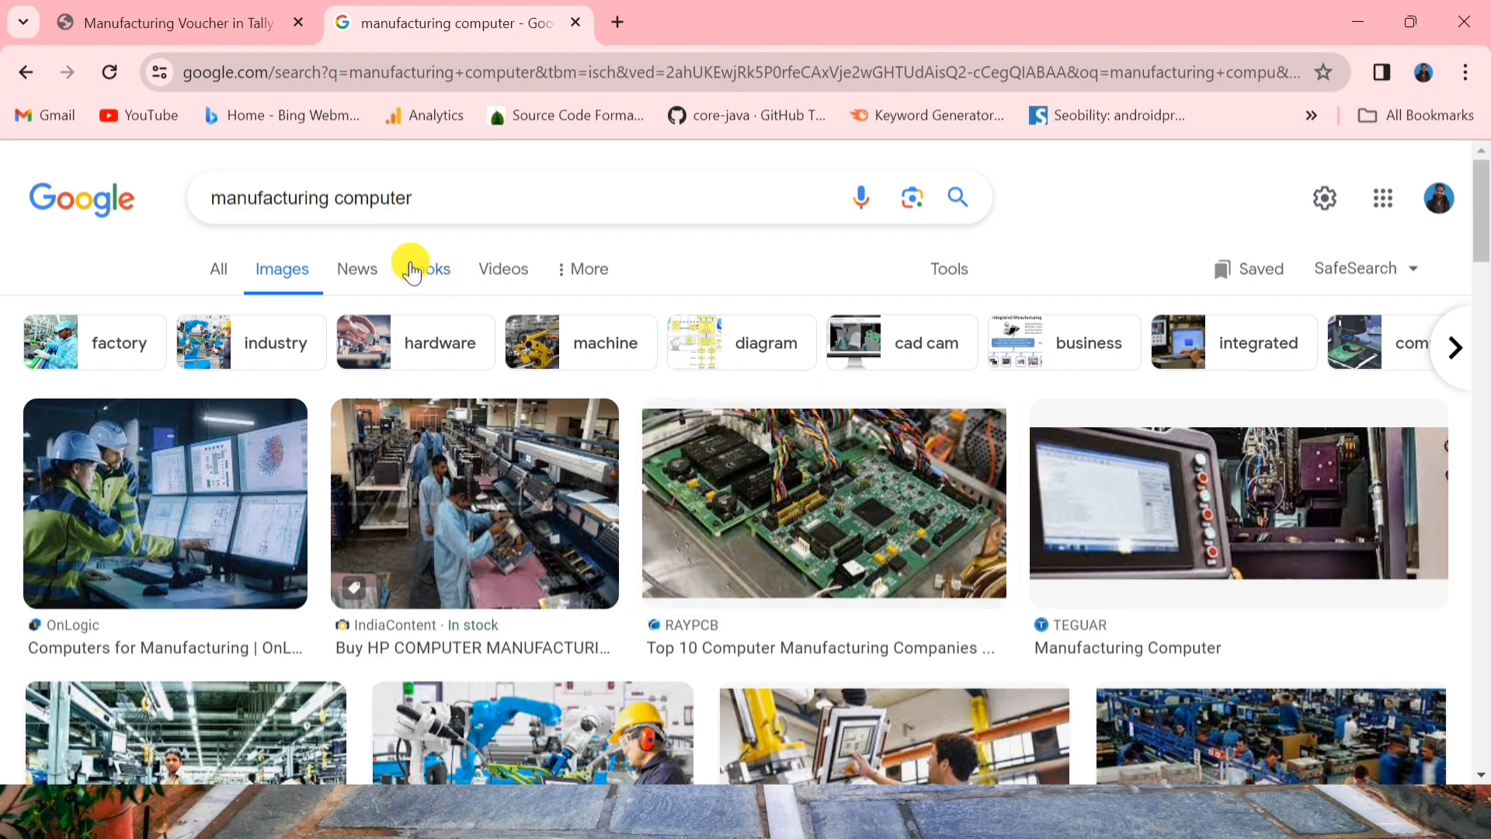
- Return to the Manufacturing Voucher in Tally Prime article and examine the sample purchase voucher for the raw materials
{"action": "left_click", "coordinate": [226, 10]}
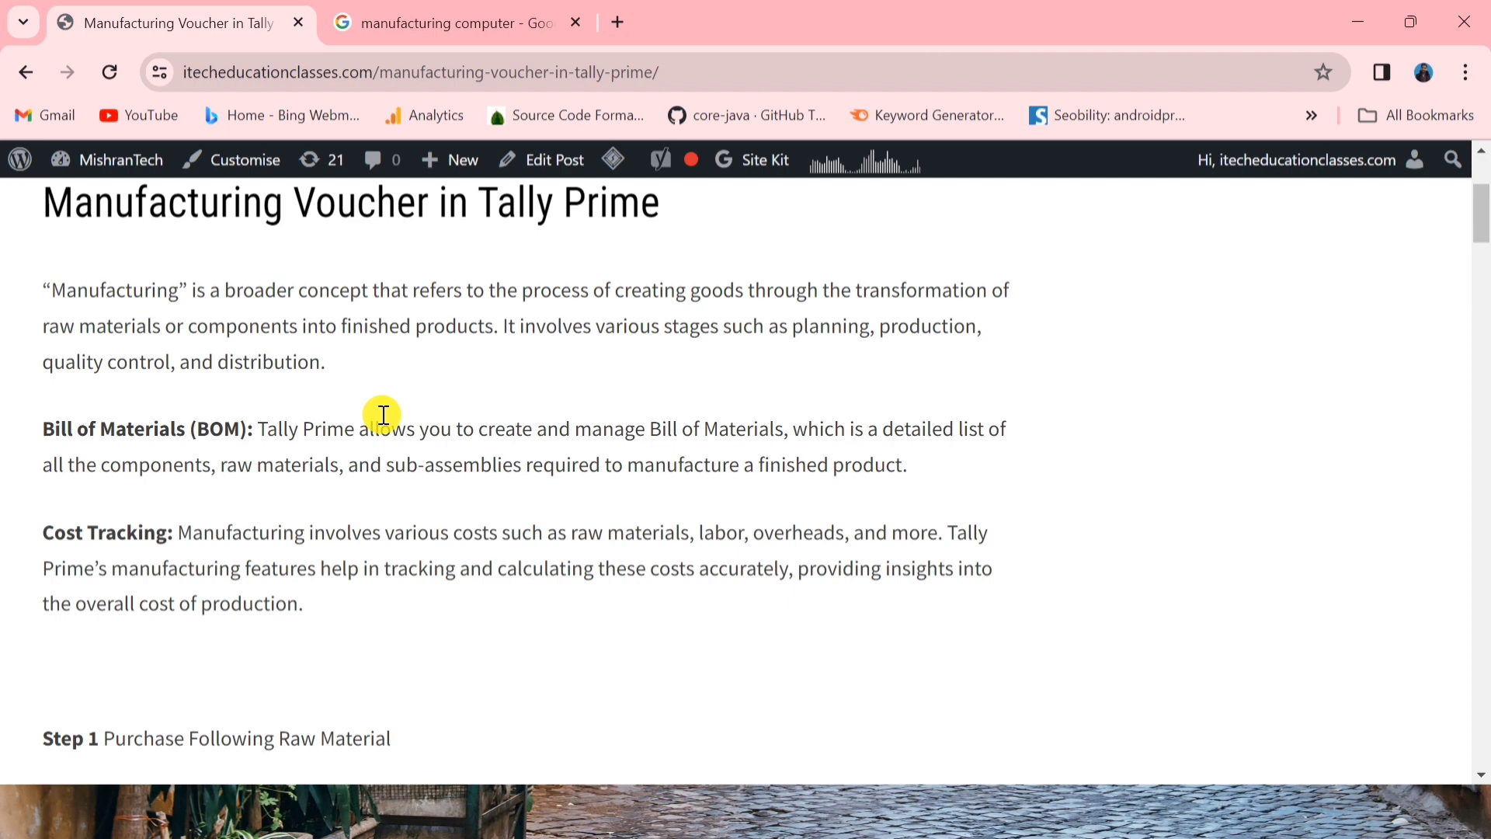
{"action": "scroll", "coordinate": [382, 413], "scroll_direction": "down", "scroll_amount": 10}
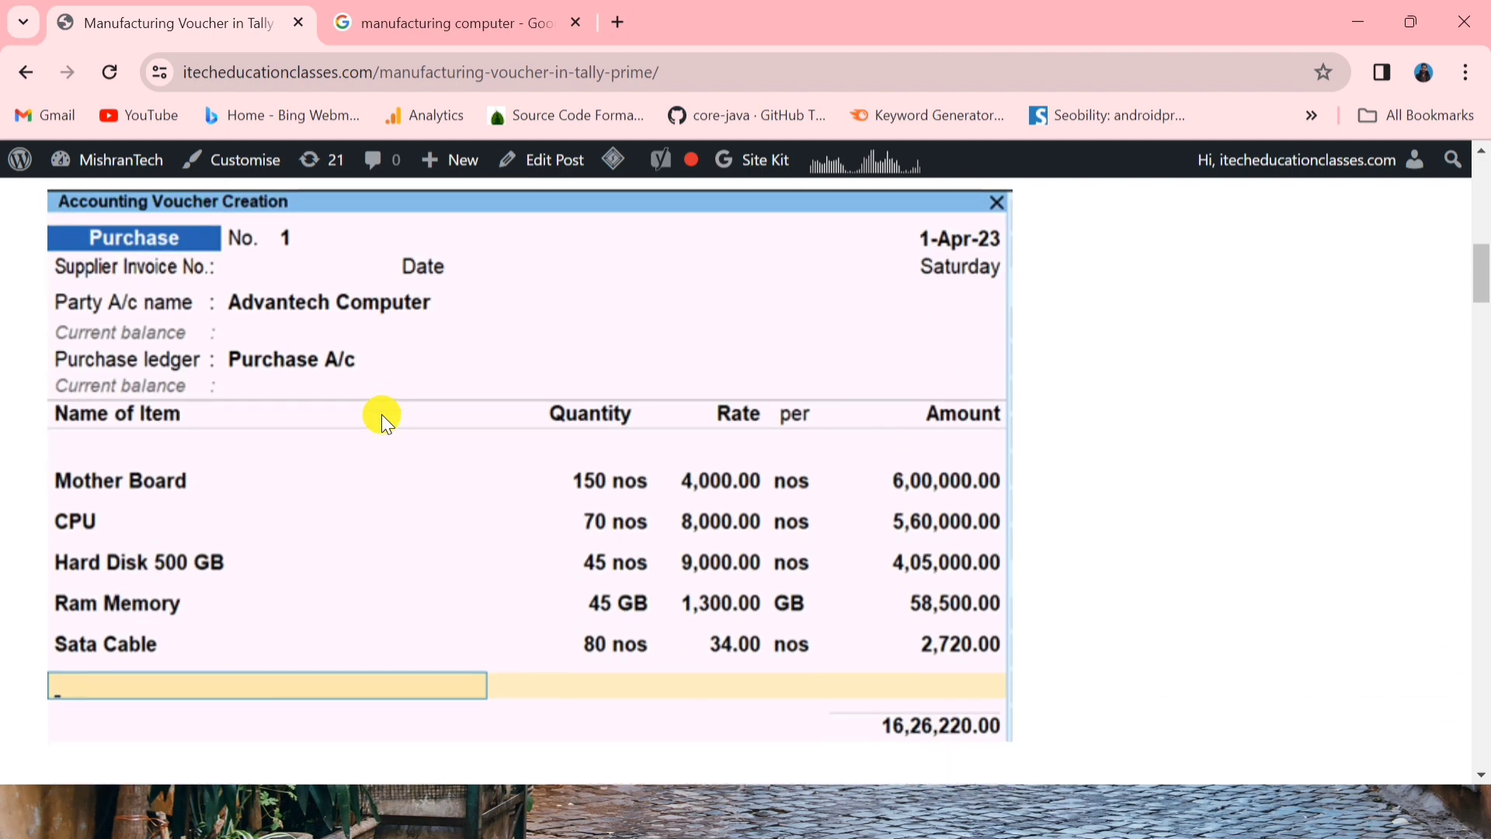
{"action": "scroll", "coordinate": [383, 421], "scroll_direction": "down", "scroll_amount": 1}
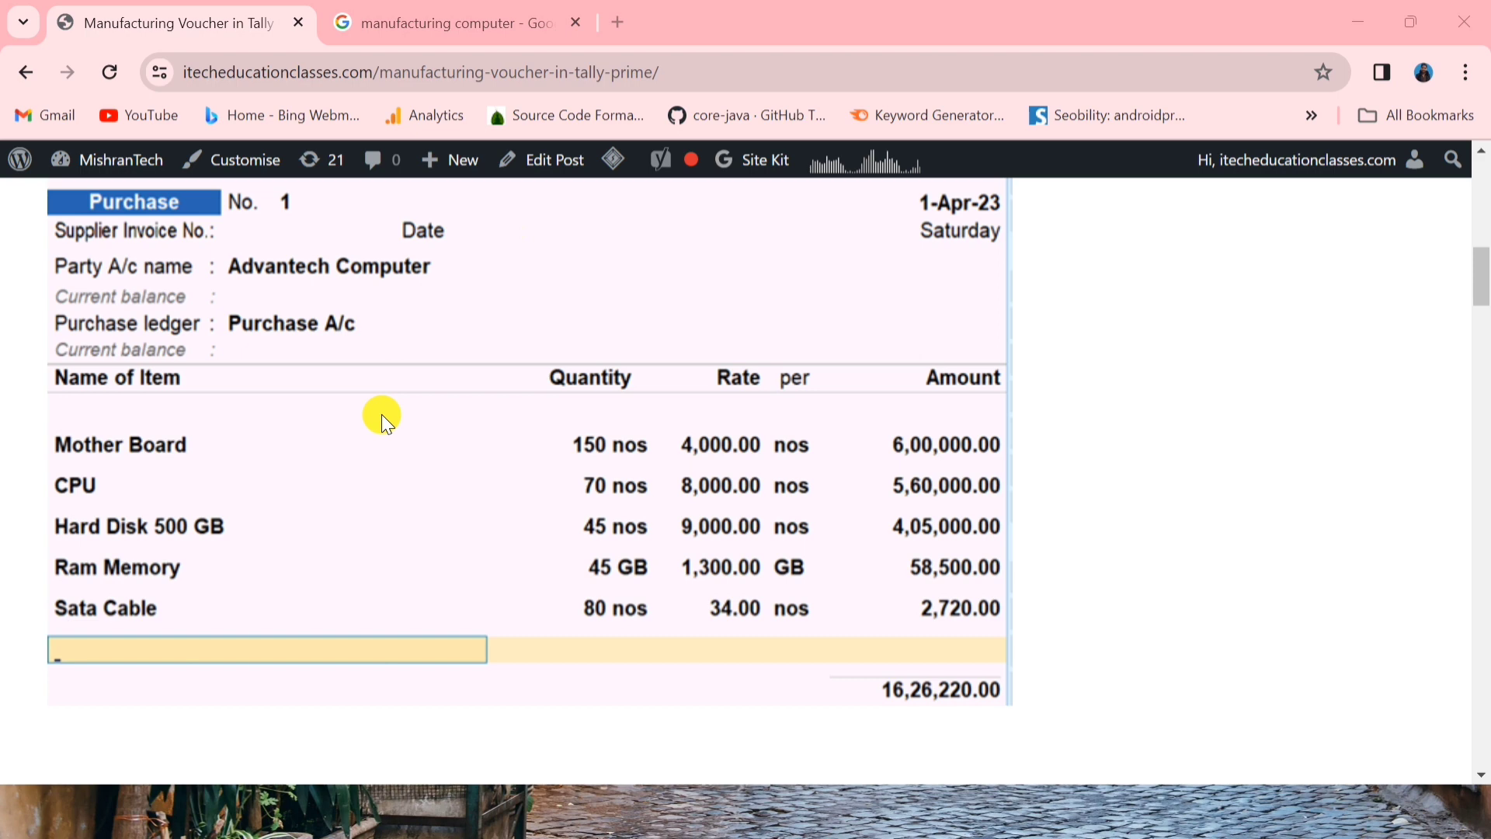
- Switch to TallyPrime and open a new Purchase voucher for the Itech Education company
{"action": "key", "text": "alt+Tab"}
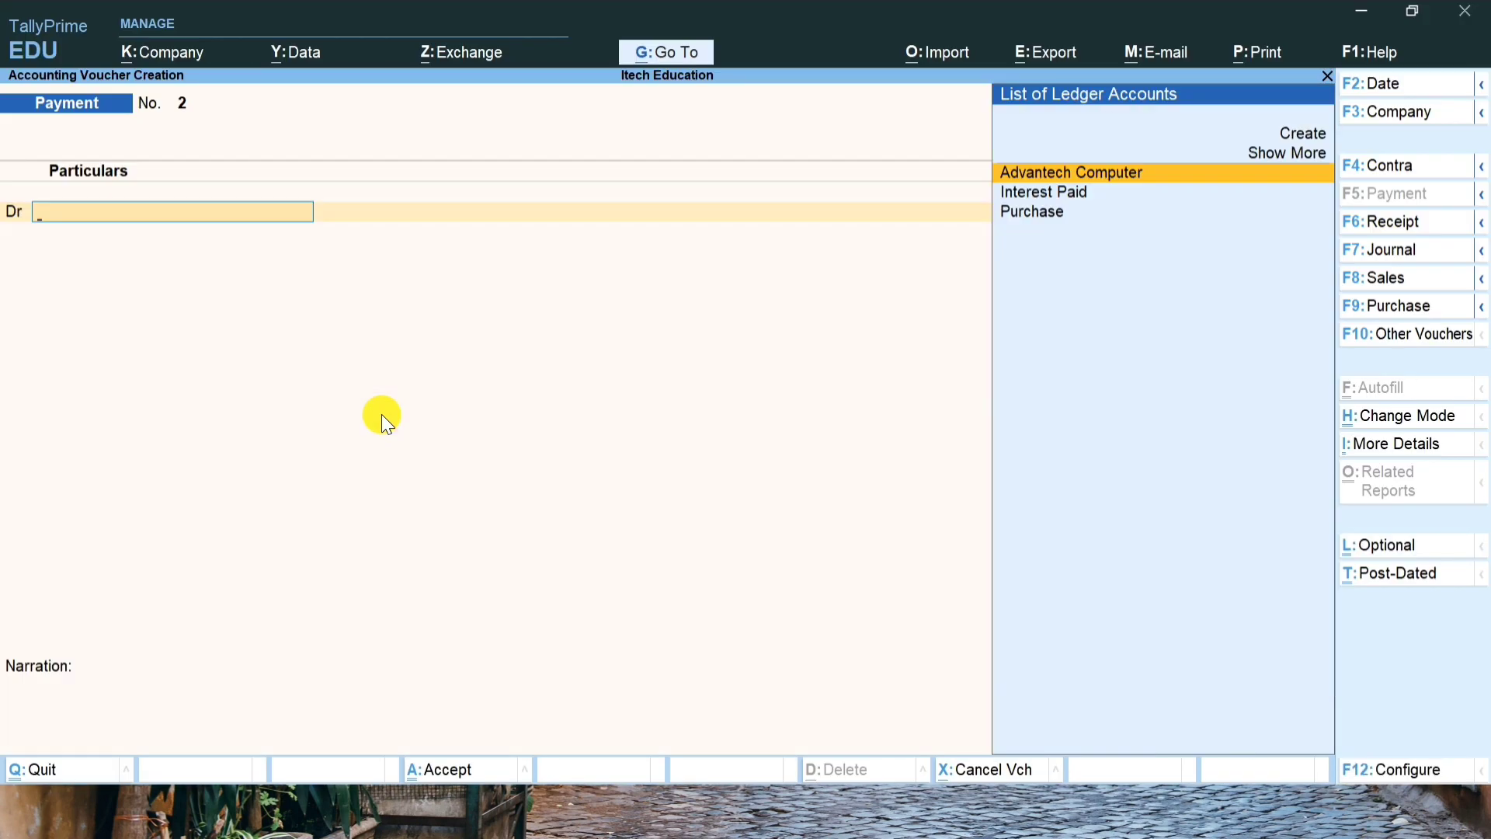
{"action": "key", "text": "Escape"}
{"action": "key", "text": "Return"}
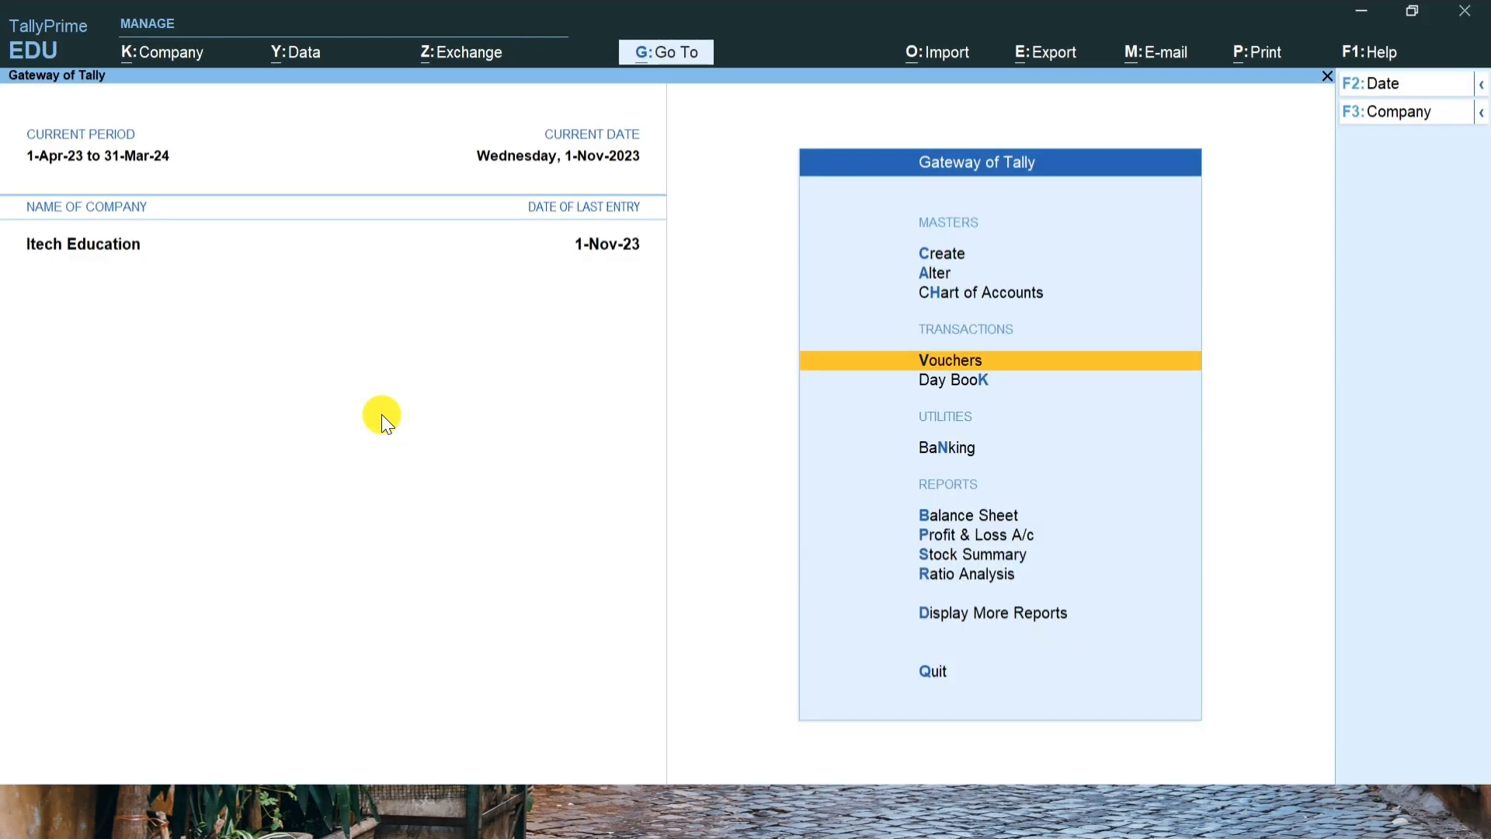
{"action": "key", "text": "Return"}
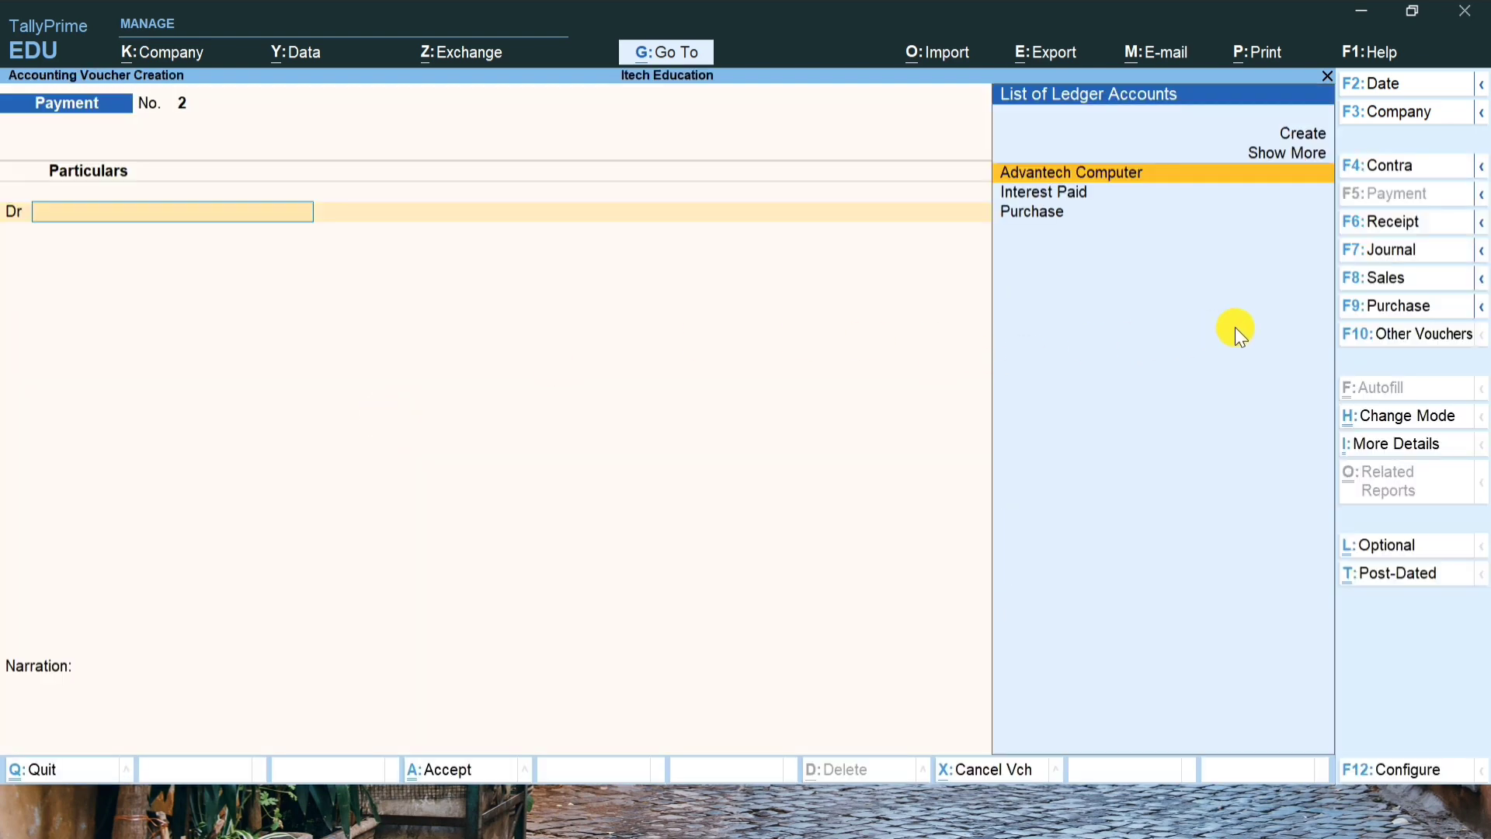
{"action": "left_click", "coordinate": [1397, 312]}
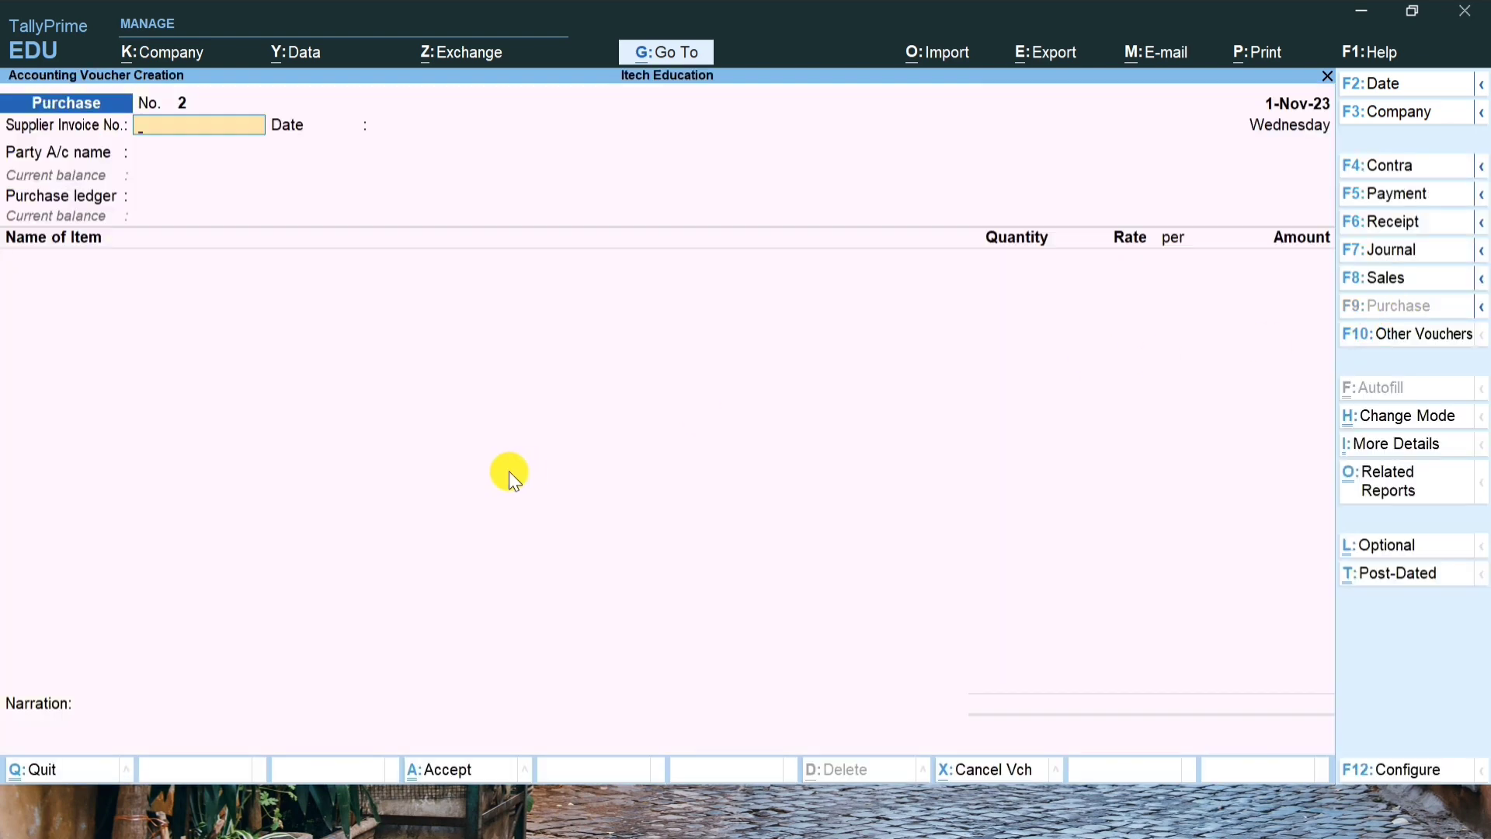
- Choose Advantech Computer as the party, accept its receipt and party details unchanged, and select the Purchase ledger
{"action": "key", "text": "Return"}
{"action": "key", "text": "Return"}
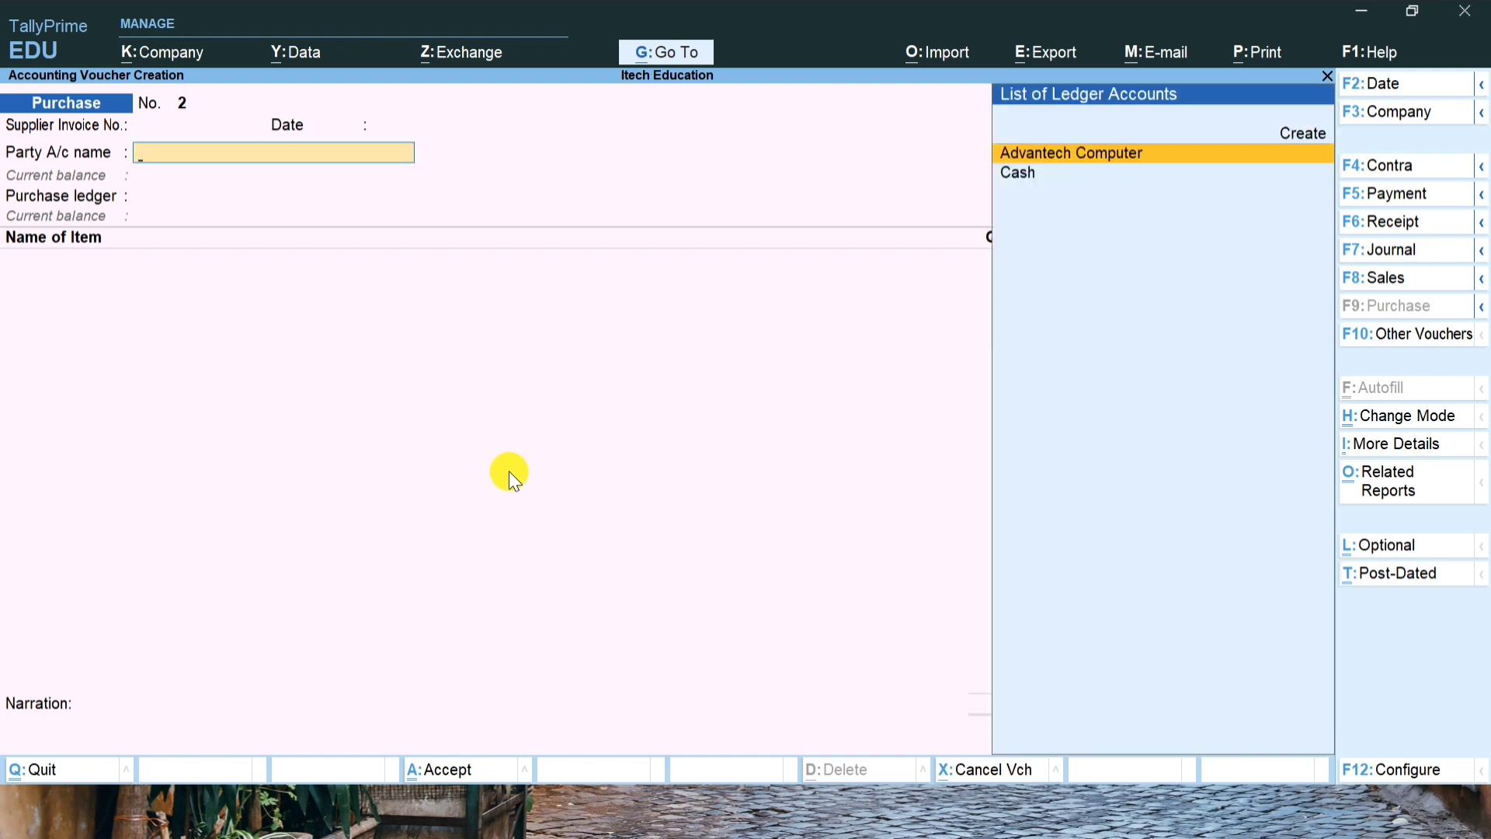
{"action": "key", "text": "Return"}
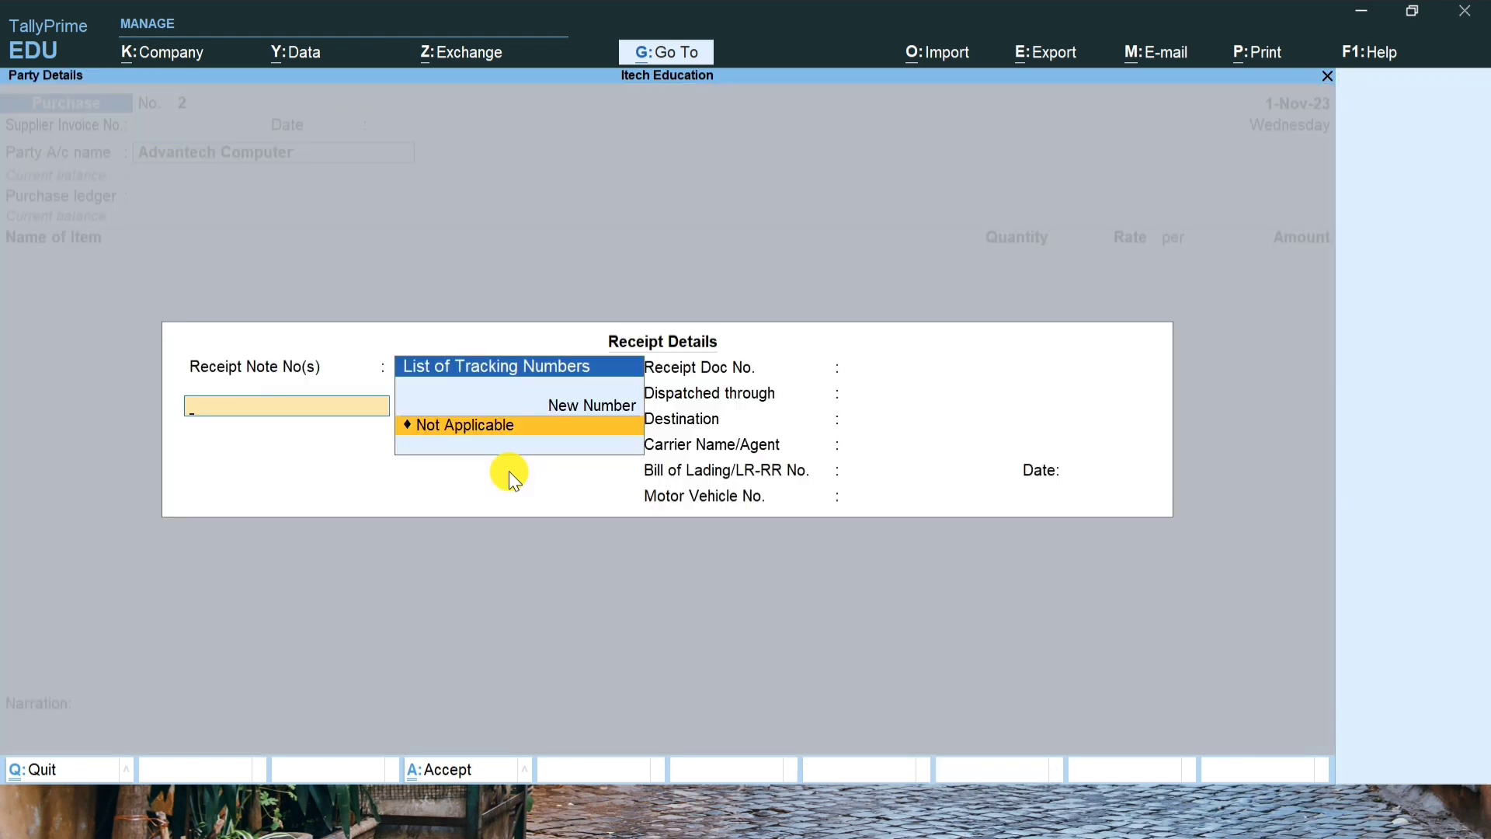
{"action": "key", "text": "ctrl+a"}
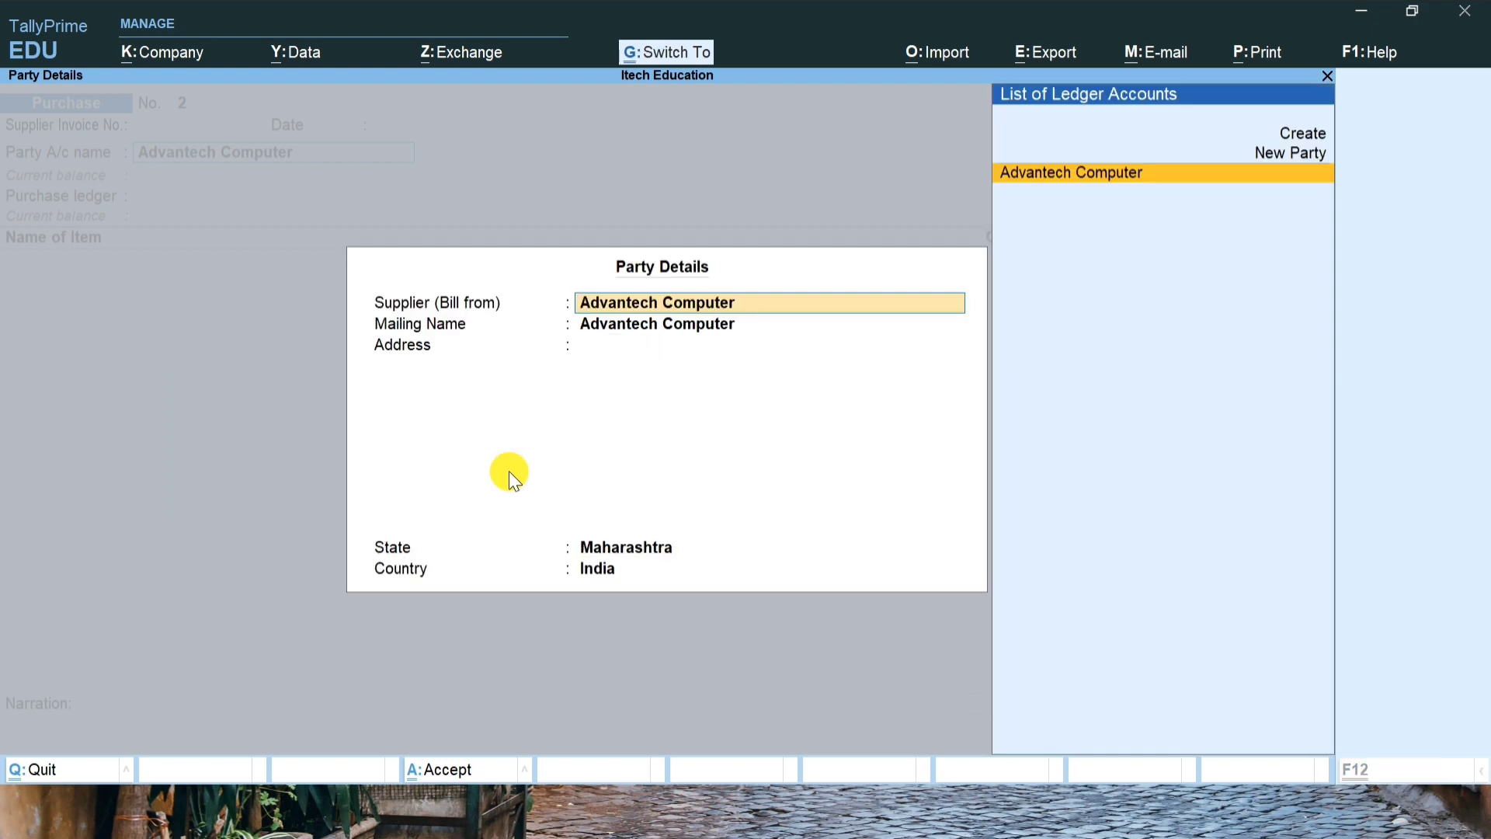
{"action": "key", "text": "ctrl+a"}
{"action": "key", "text": "Return"}
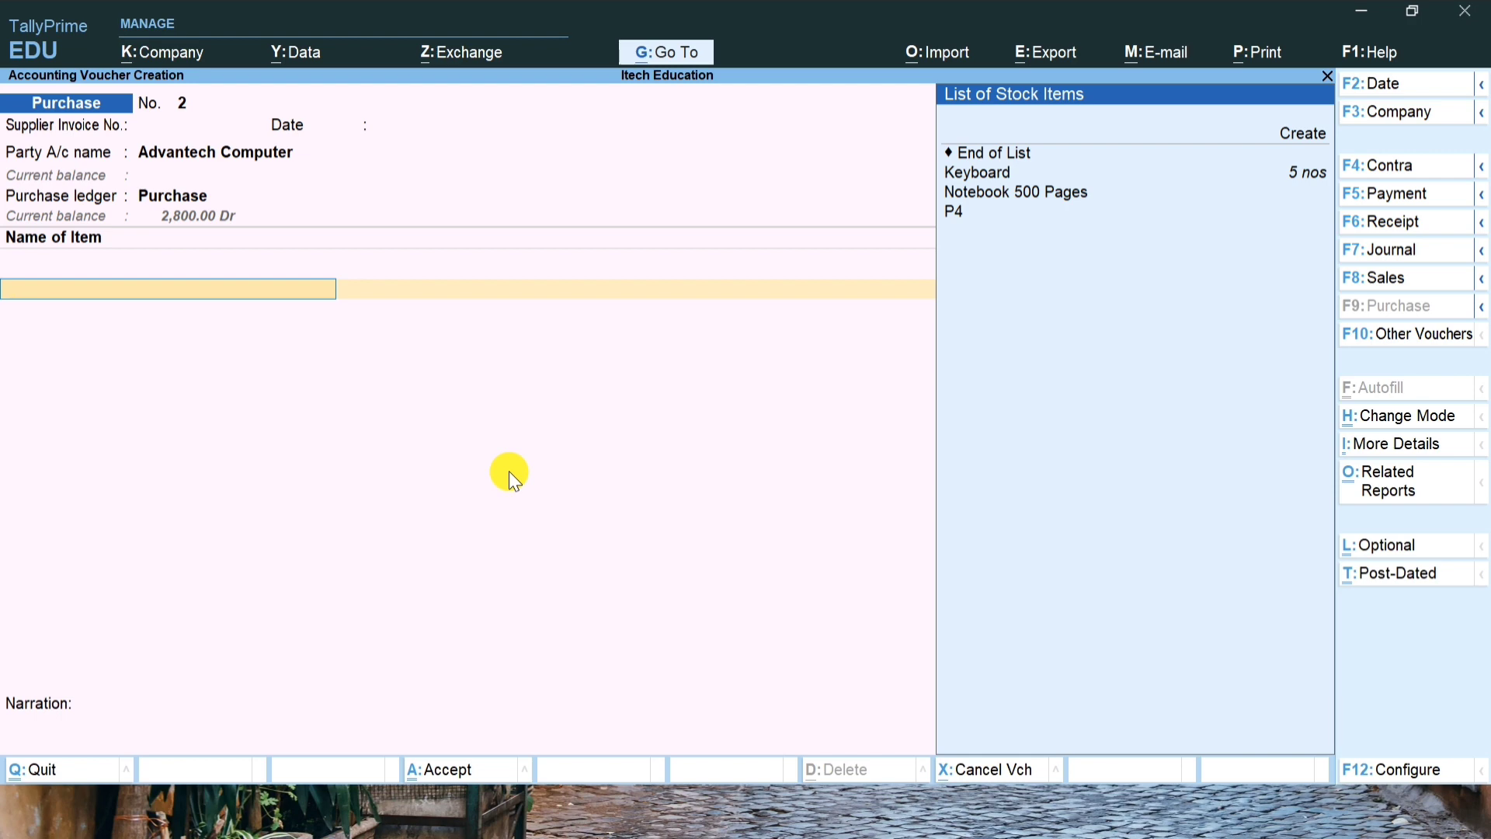
- Check the article's item list in the browser and start a new stock item named Mother Board from the voucher
{"action": "key", "text": "alt+Tab"}
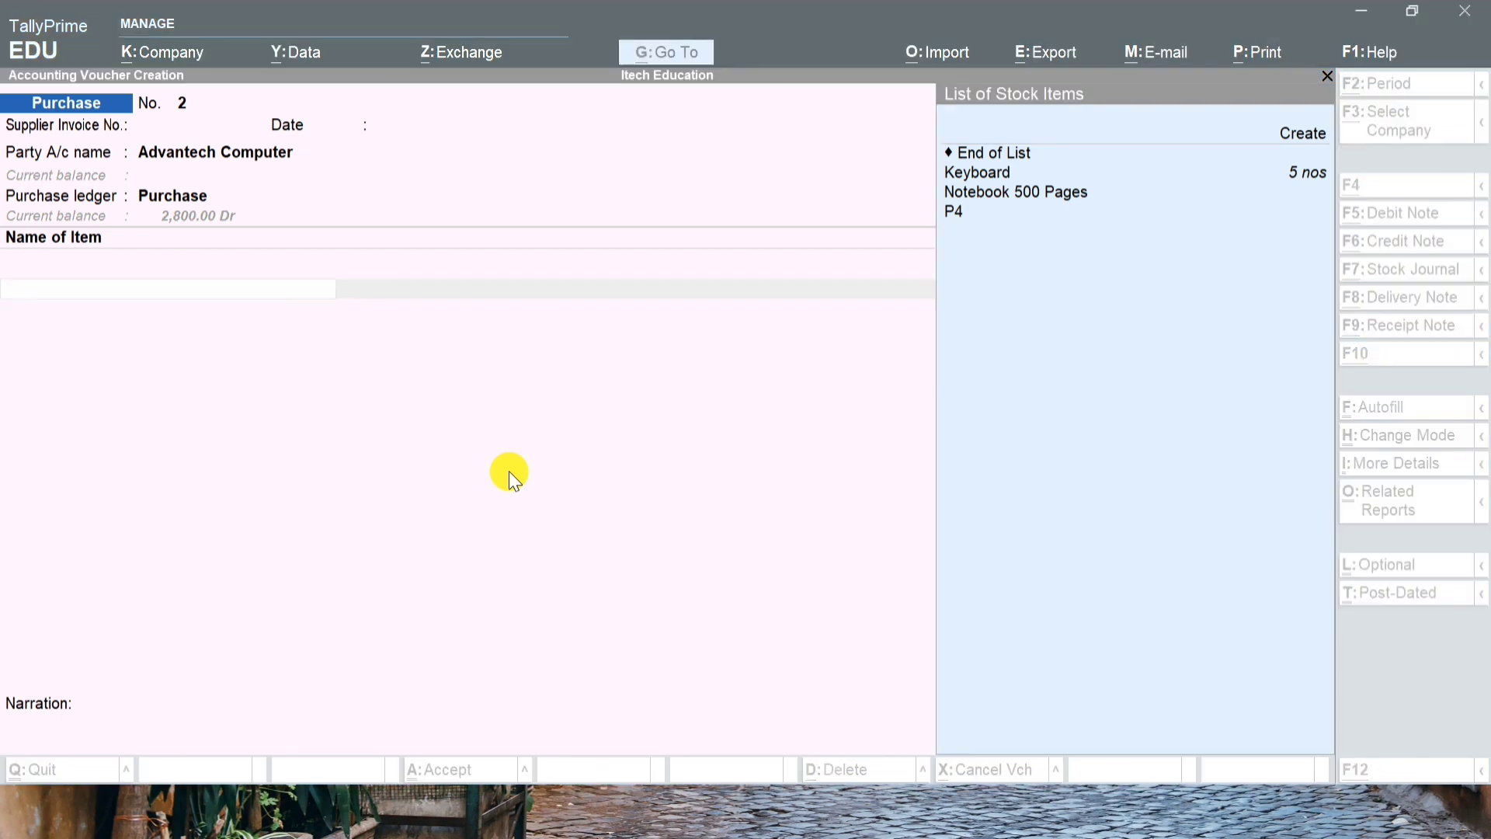
{"action": "key", "text": "alt+Tab"}
{"action": "key", "text": "Tab"}
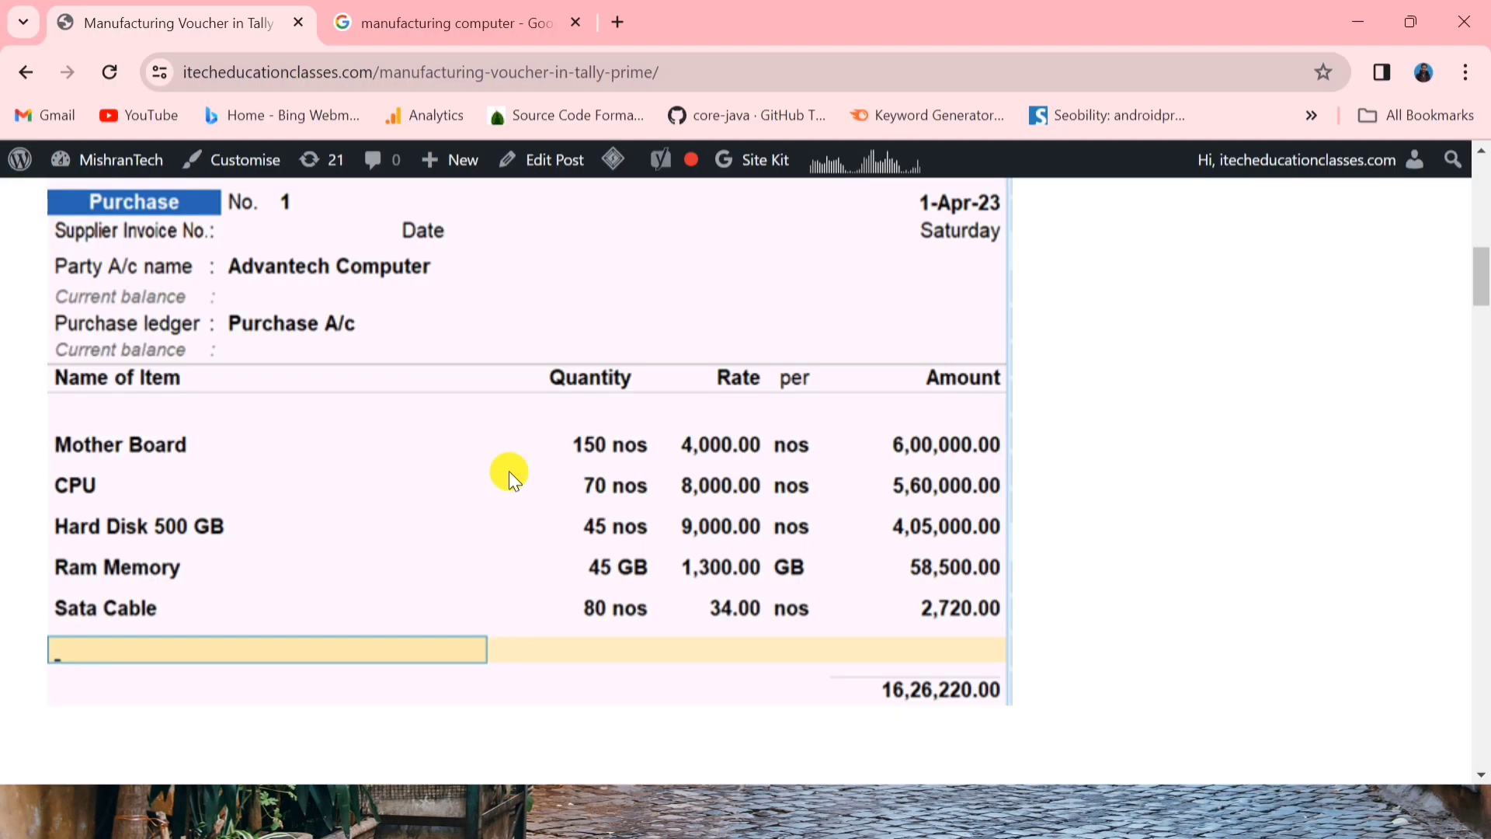
{"action": "key", "text": "alt+Tab"}
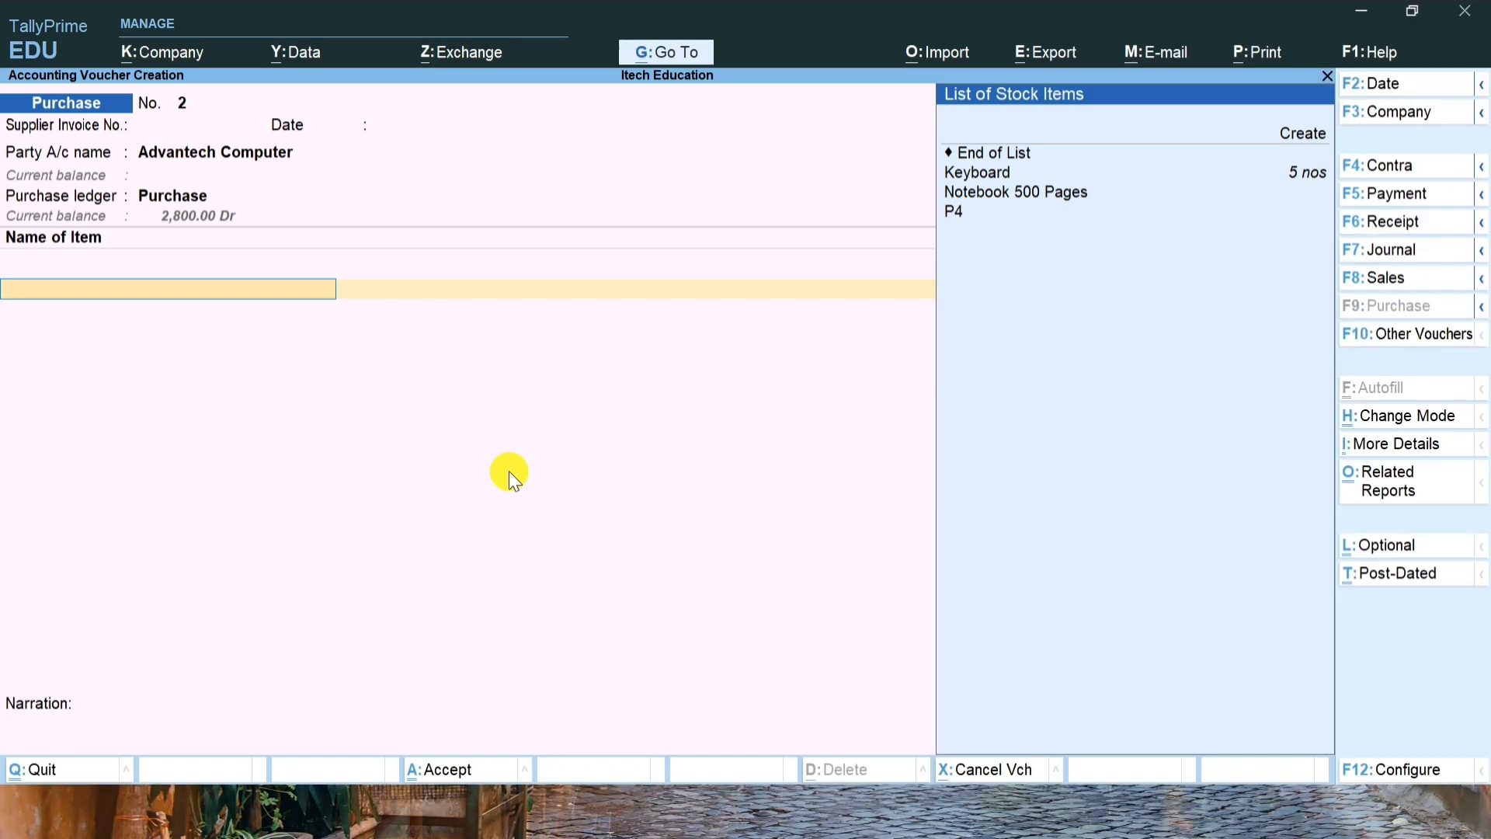
{"action": "key", "text": "Up"}
{"action": "key", "text": "Up"}
{"action": "key", "text": "Up"}
{"action": "key", "text": "Up"}
{"action": "key", "text": "Up"}
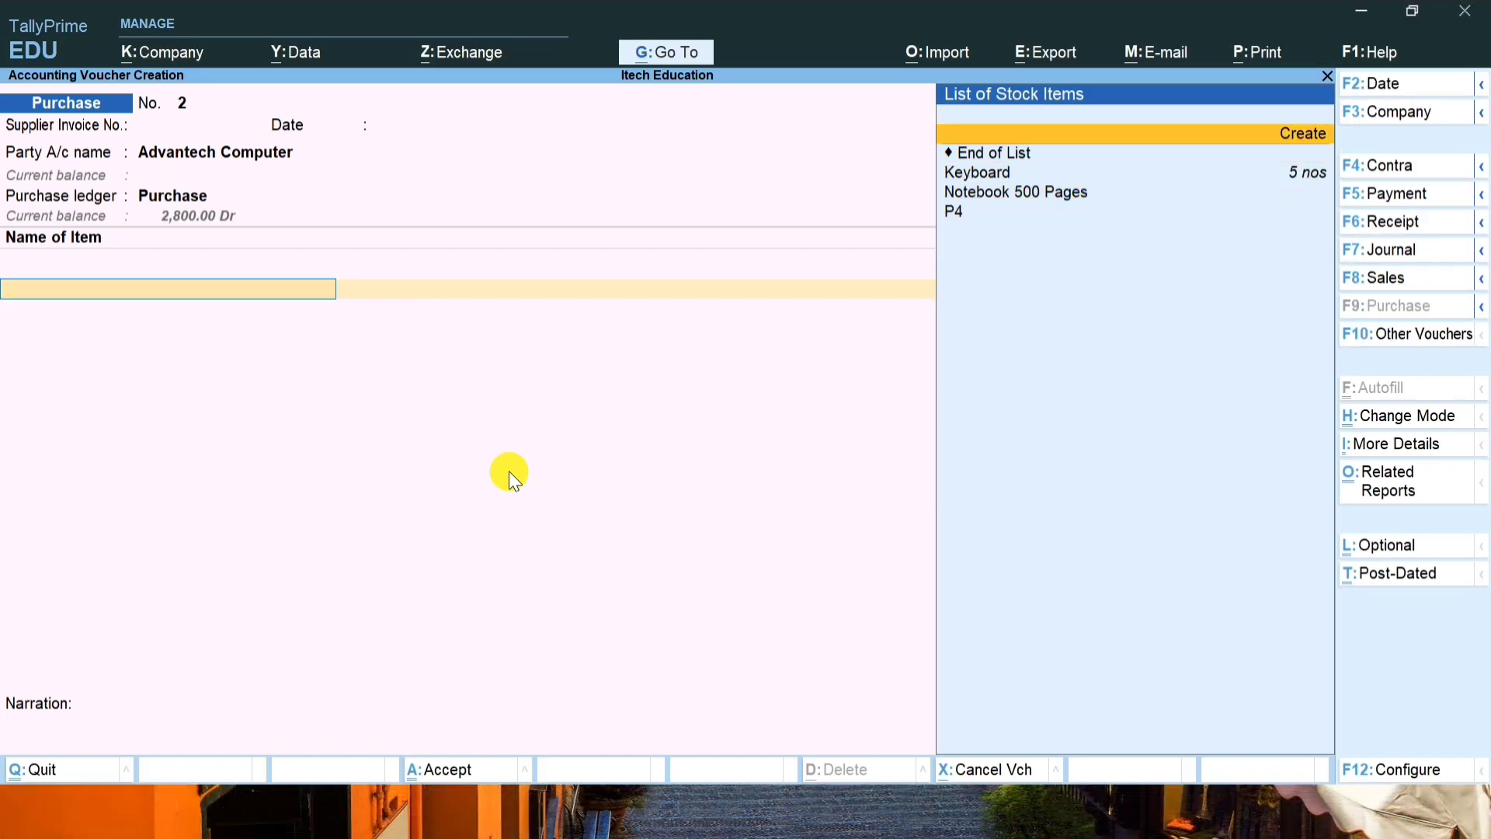
{"action": "key", "text": "Return"}
{"action": "type", "text": "Moth"}
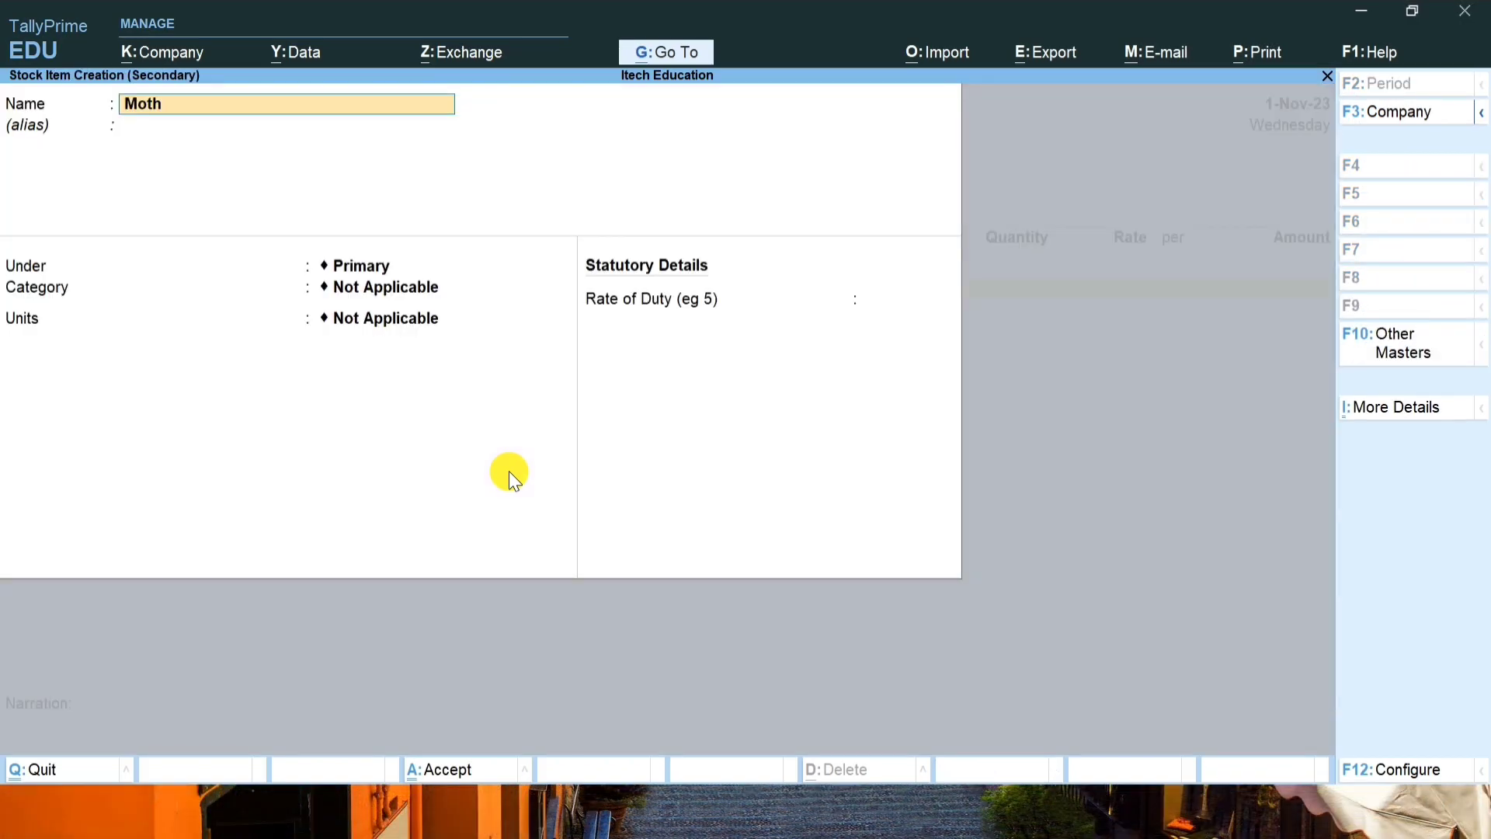
{"action": "type", "text": "er Board"}
- Assign the unit nos to the Mother Board item, keep the other settings at their defaults, and save it
{"action": "key", "text": "Return"}
{"action": "key", "text": "Return"}
{"action": "key", "text": "Return"}
{"action": "key", "text": "Return"}
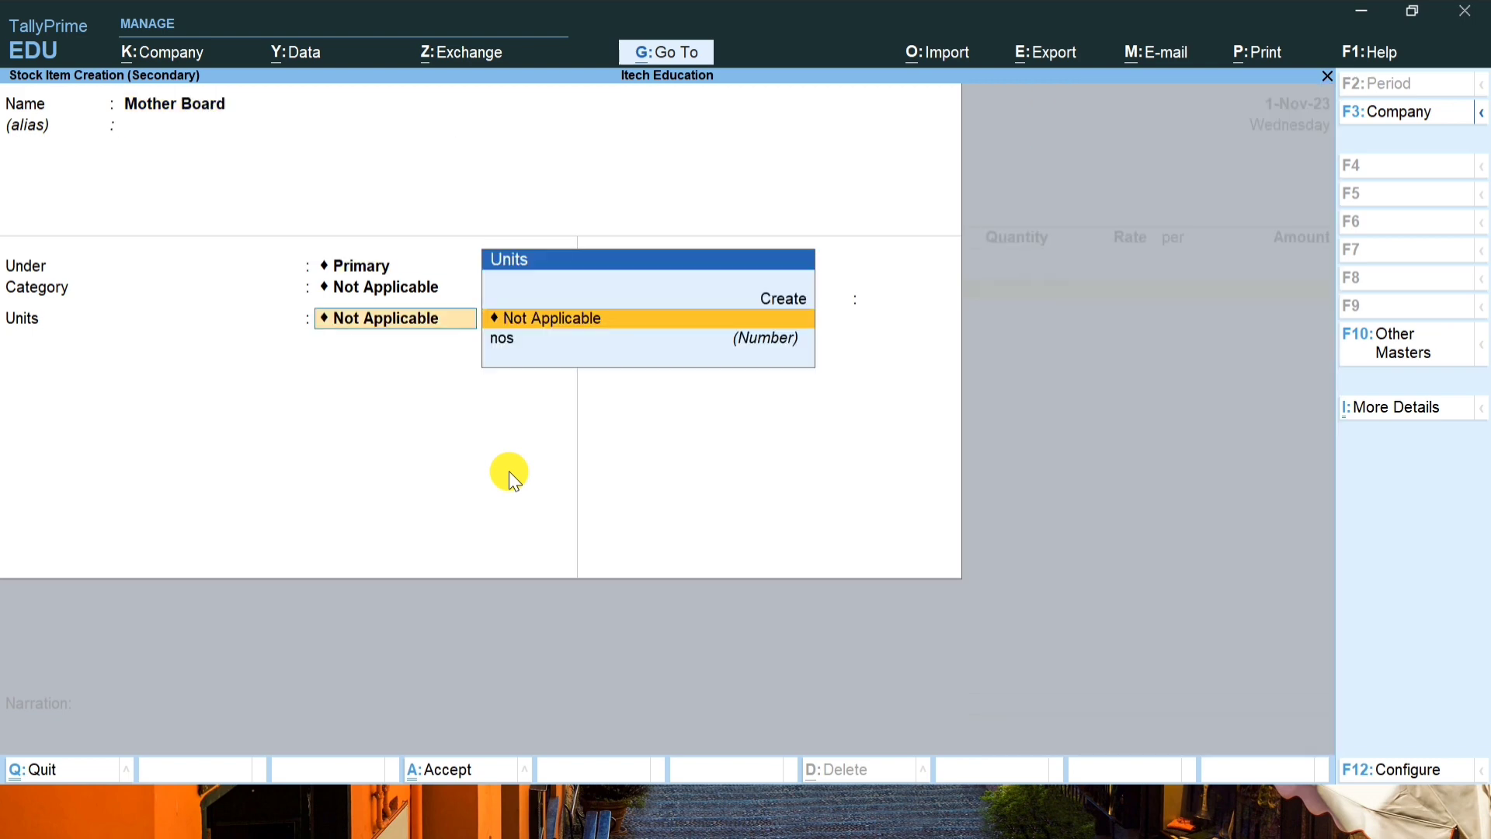
{"action": "key", "text": "Down"}
{"action": "key", "text": "Return"}
{"action": "key", "text": "Return"}
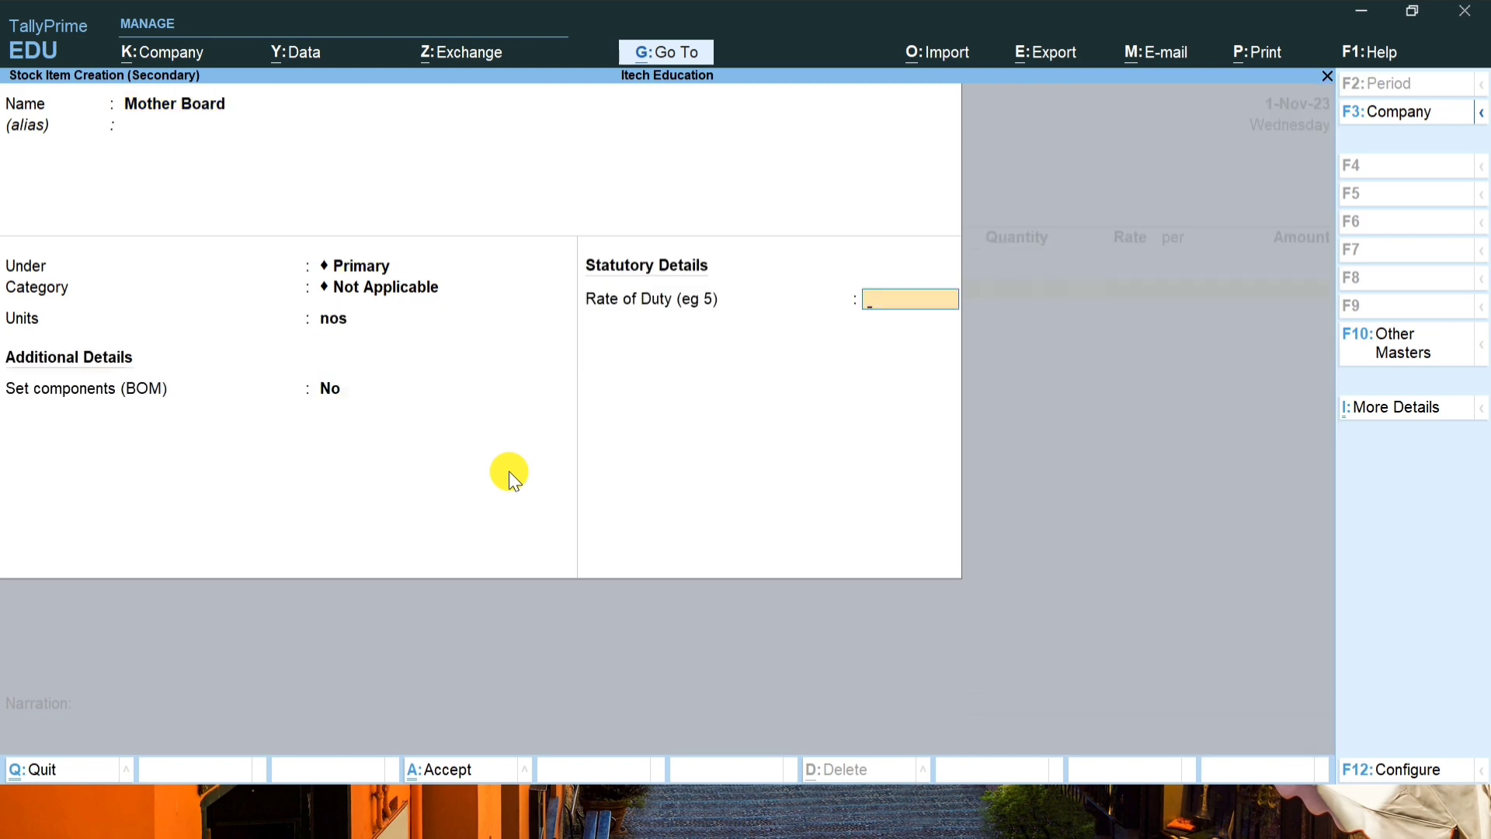
{"action": "key", "text": "Return"}
{"action": "key", "text": "Return"}
{"action": "key", "text": "Return"}
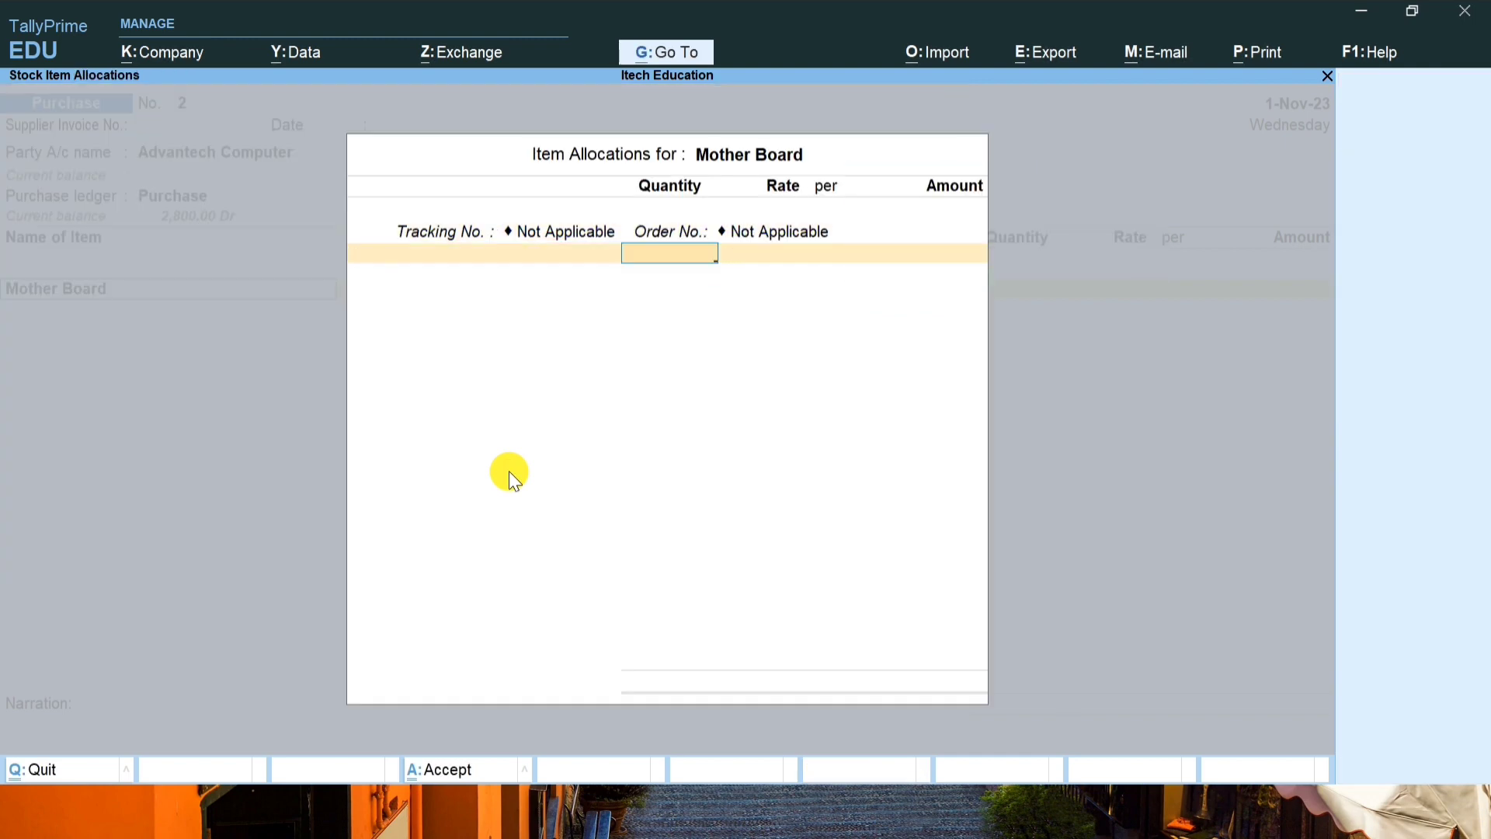
- Enter a quantity of 150 nos at a rate of 4,000 for Mother Board in the purchase voucher
{"action": "key", "text": "alt+Tab"}
{"action": "key", "text": "alt+Tab"}
{"action": "type", "text": "150"}
{"action": "key", "text": "Return"}
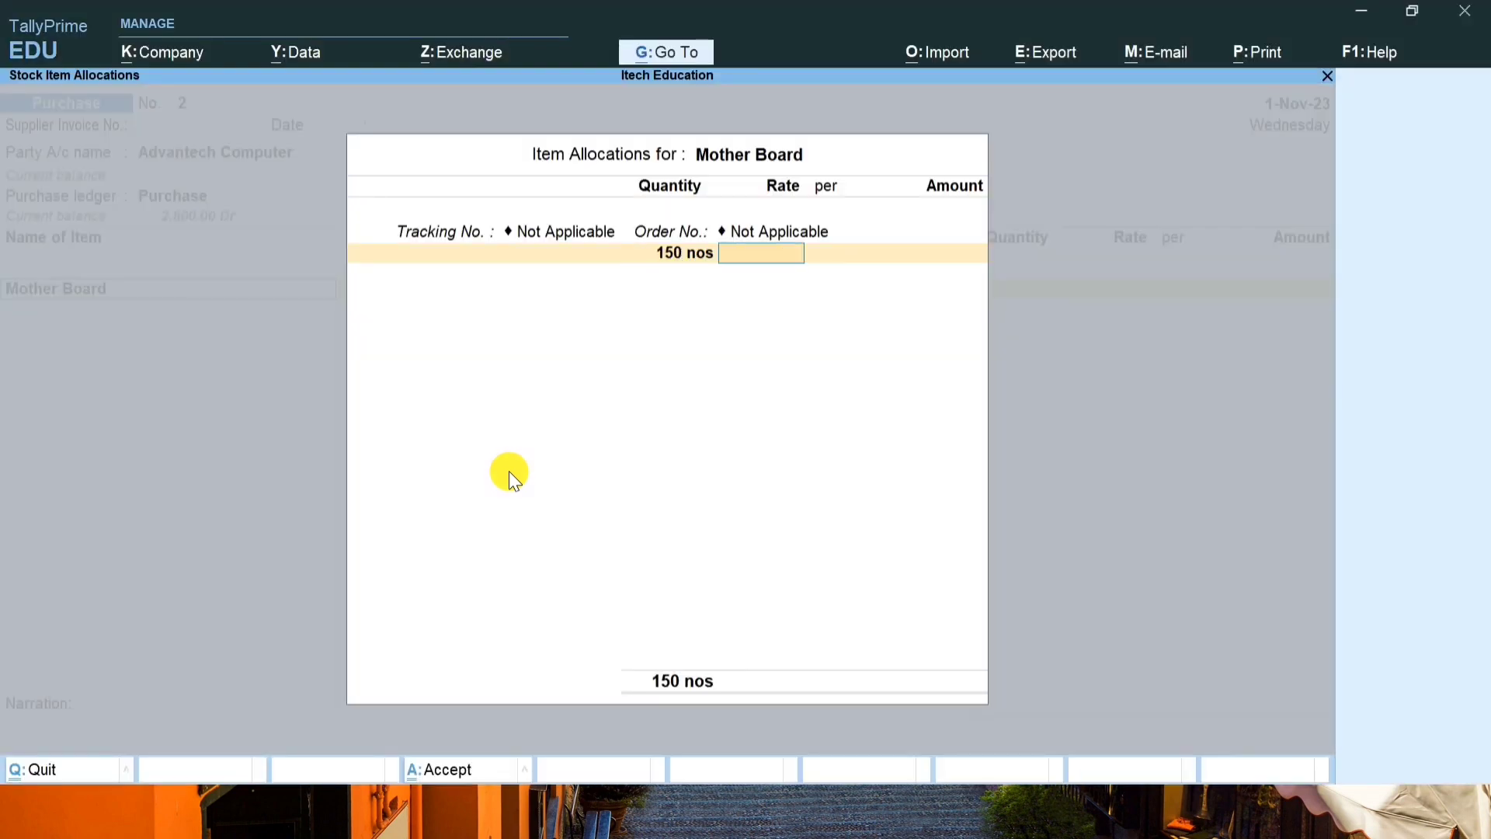
{"action": "type", "text": "4000"}
{"action": "key", "text": "Return"}
{"action": "key", "text": "Return"}
{"action": "key", "text": "Return"}
{"action": "key", "text": "Return"}
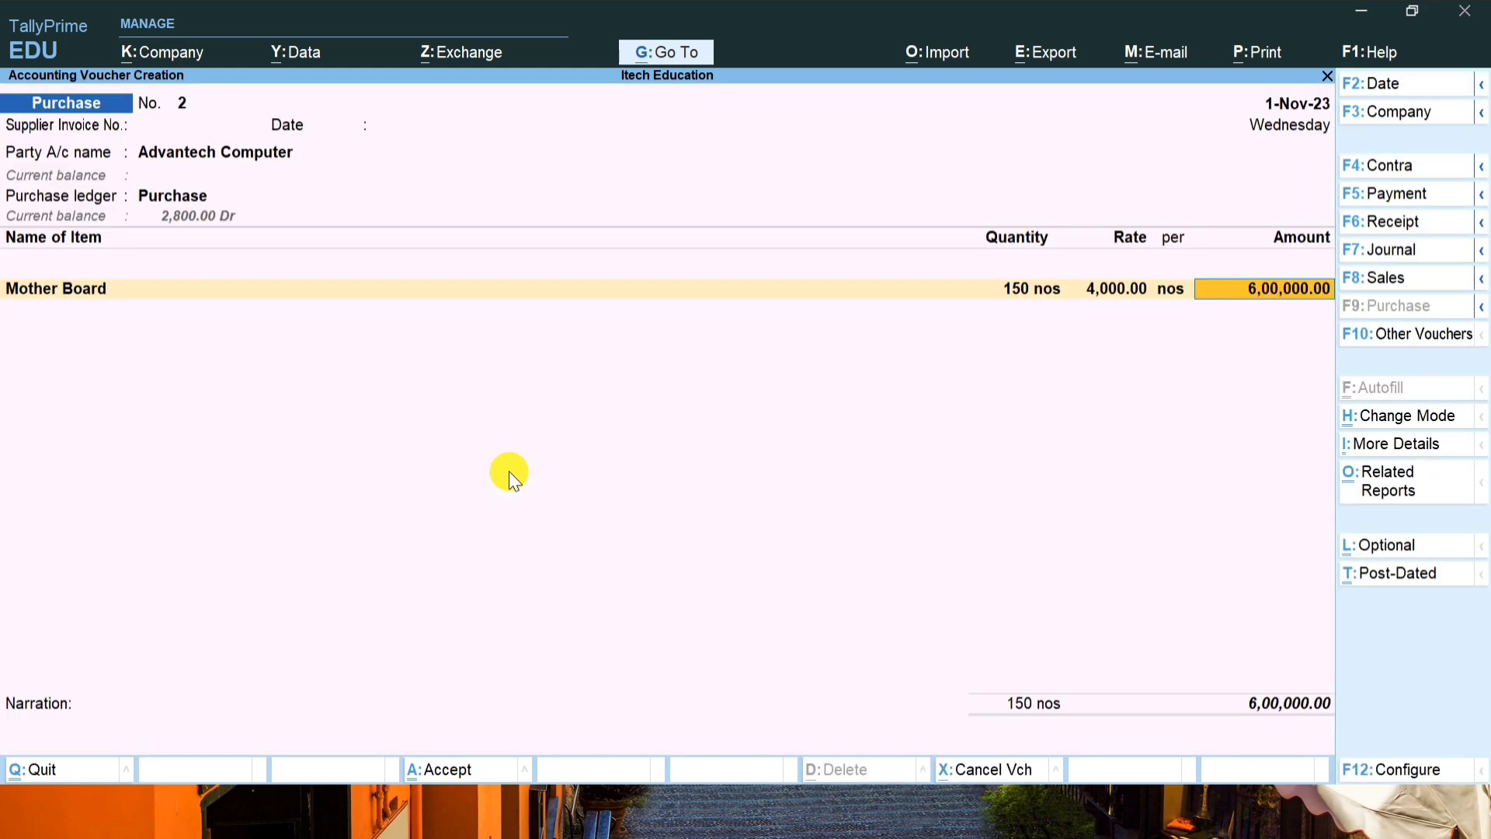
{"action": "key", "text": "Return"}
- Check the next item in the article and create a stock item named Cpu with the unit nos from the voucher
{"action": "key", "text": "alt+Tab"}
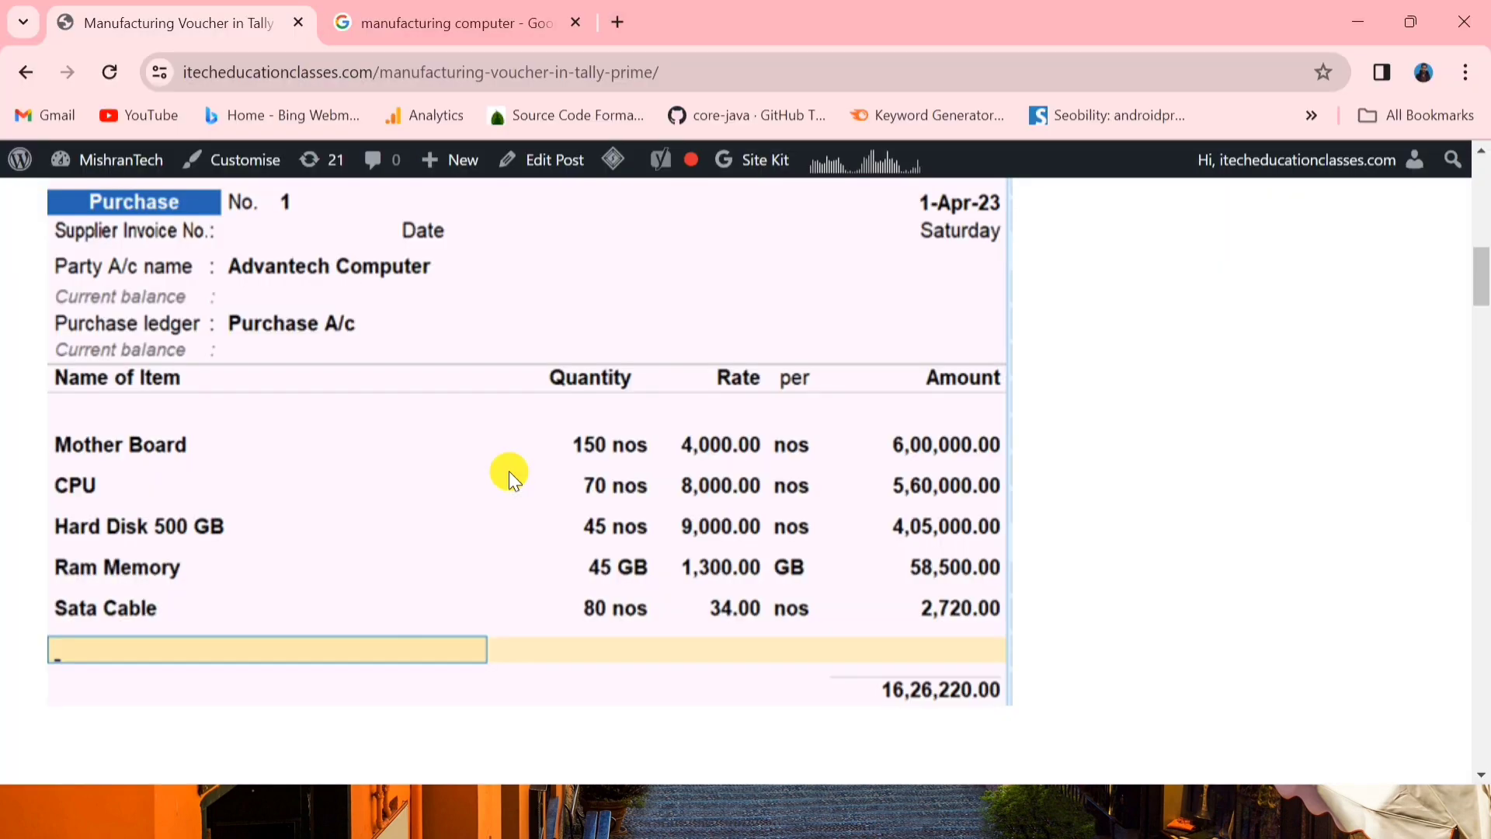
{"action": "key", "text": "alt+Tab"}
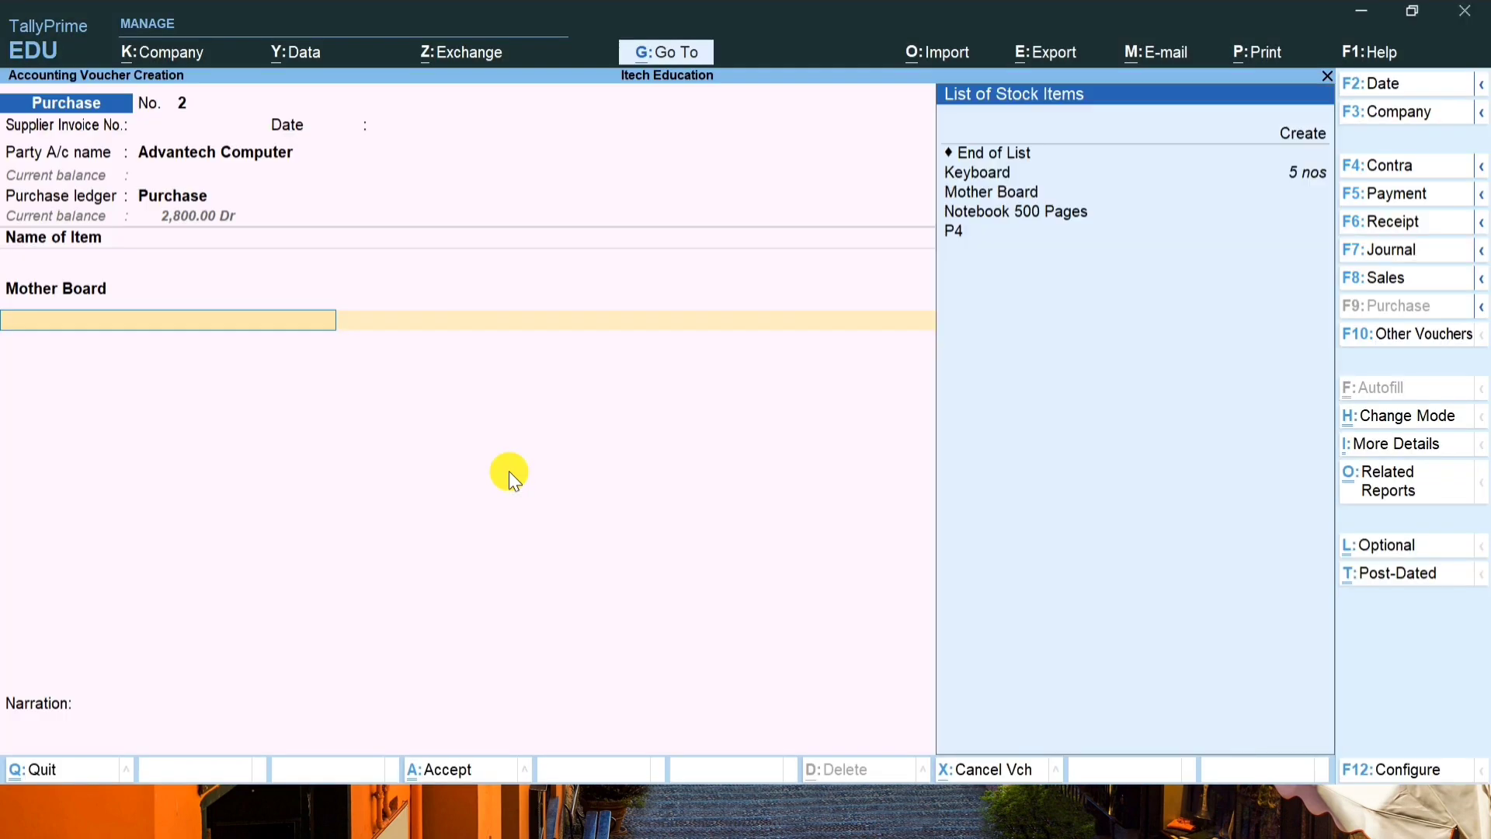
{"action": "key", "text": "alt+c"}
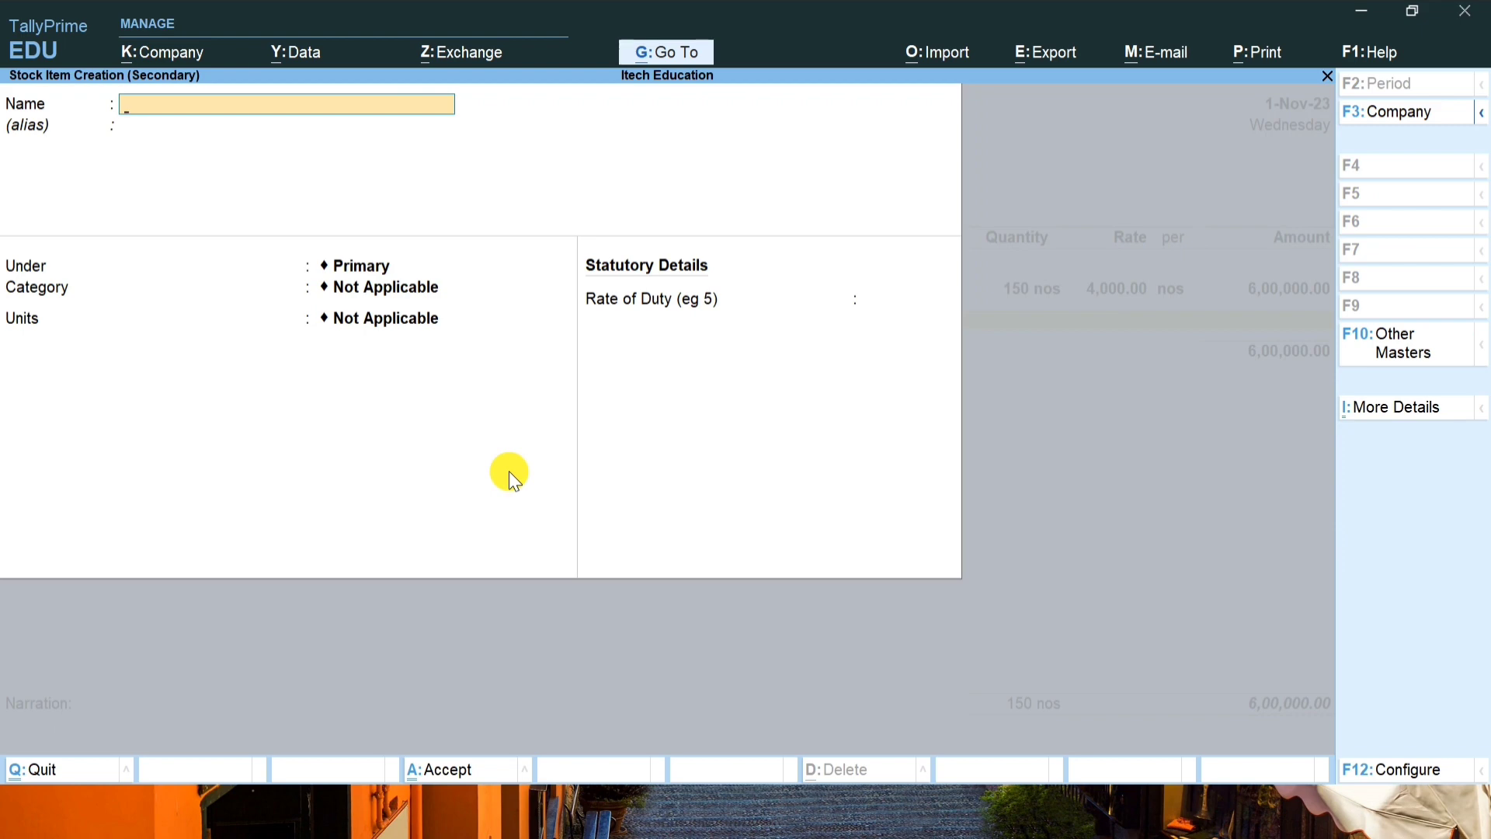
{"action": "type", "text": "Cpu"}
{"action": "key", "text": "Return"}
{"action": "key", "text": "Return"}
{"action": "key", "text": "Return"}
{"action": "key", "text": "Return"}
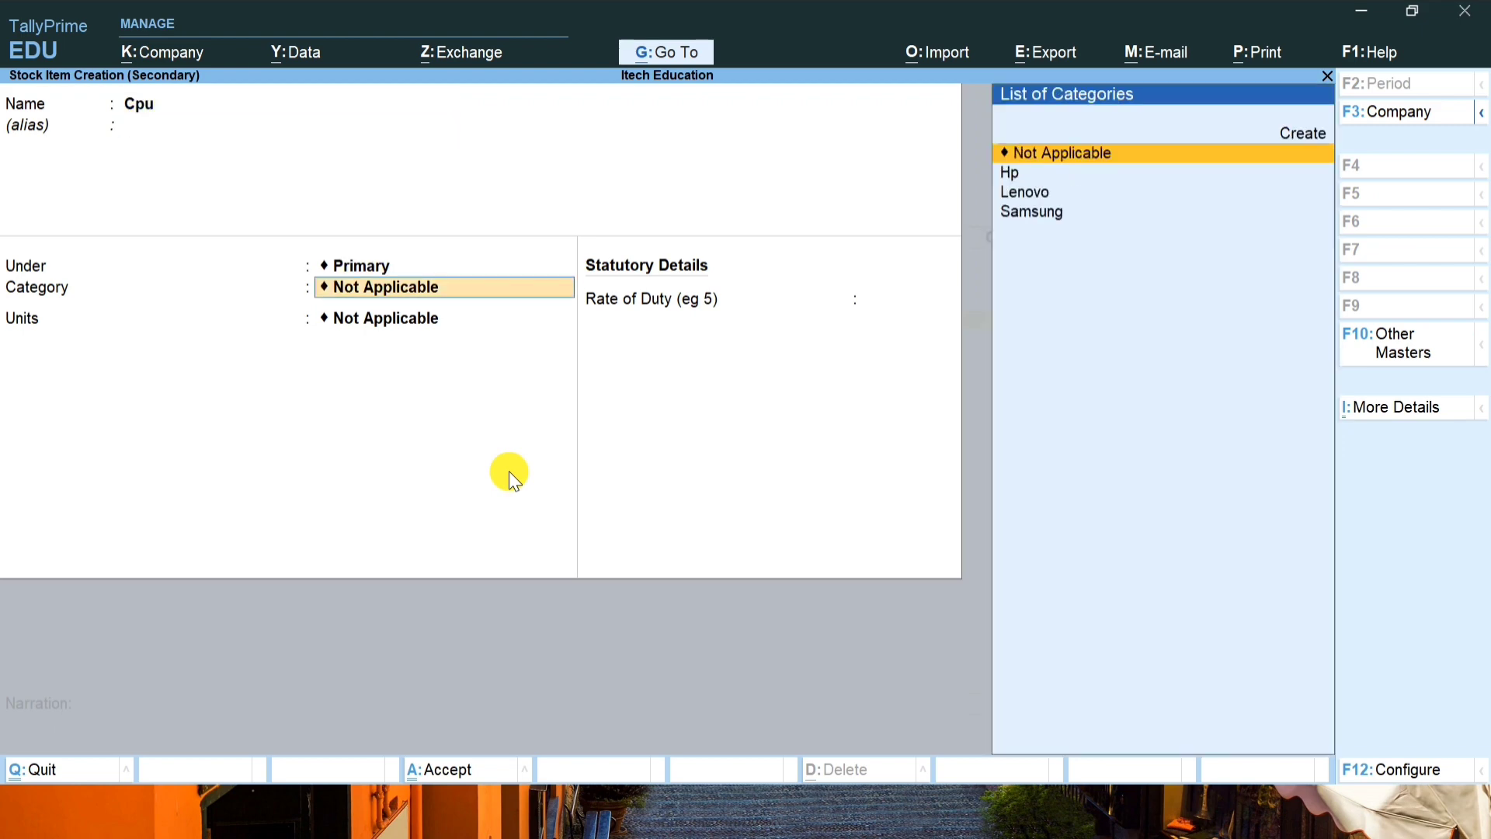
{"action": "key", "text": "Down"}
{"action": "key", "text": "Return"}
{"action": "key", "text": "Return"}
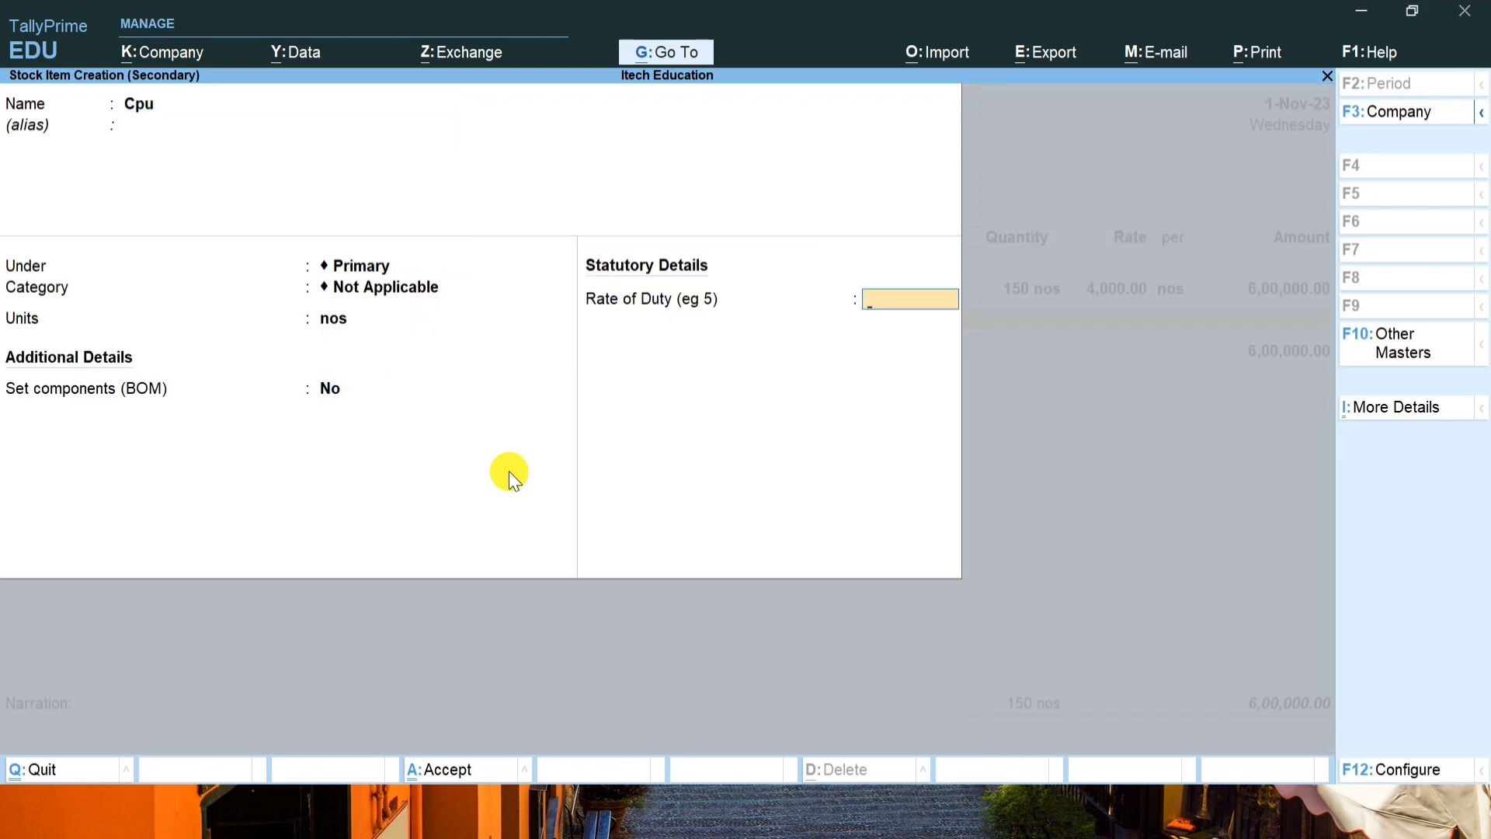
{"action": "key", "text": "Return"}
{"action": "key", "text": "Return"}
{"action": "key", "text": "Return"}
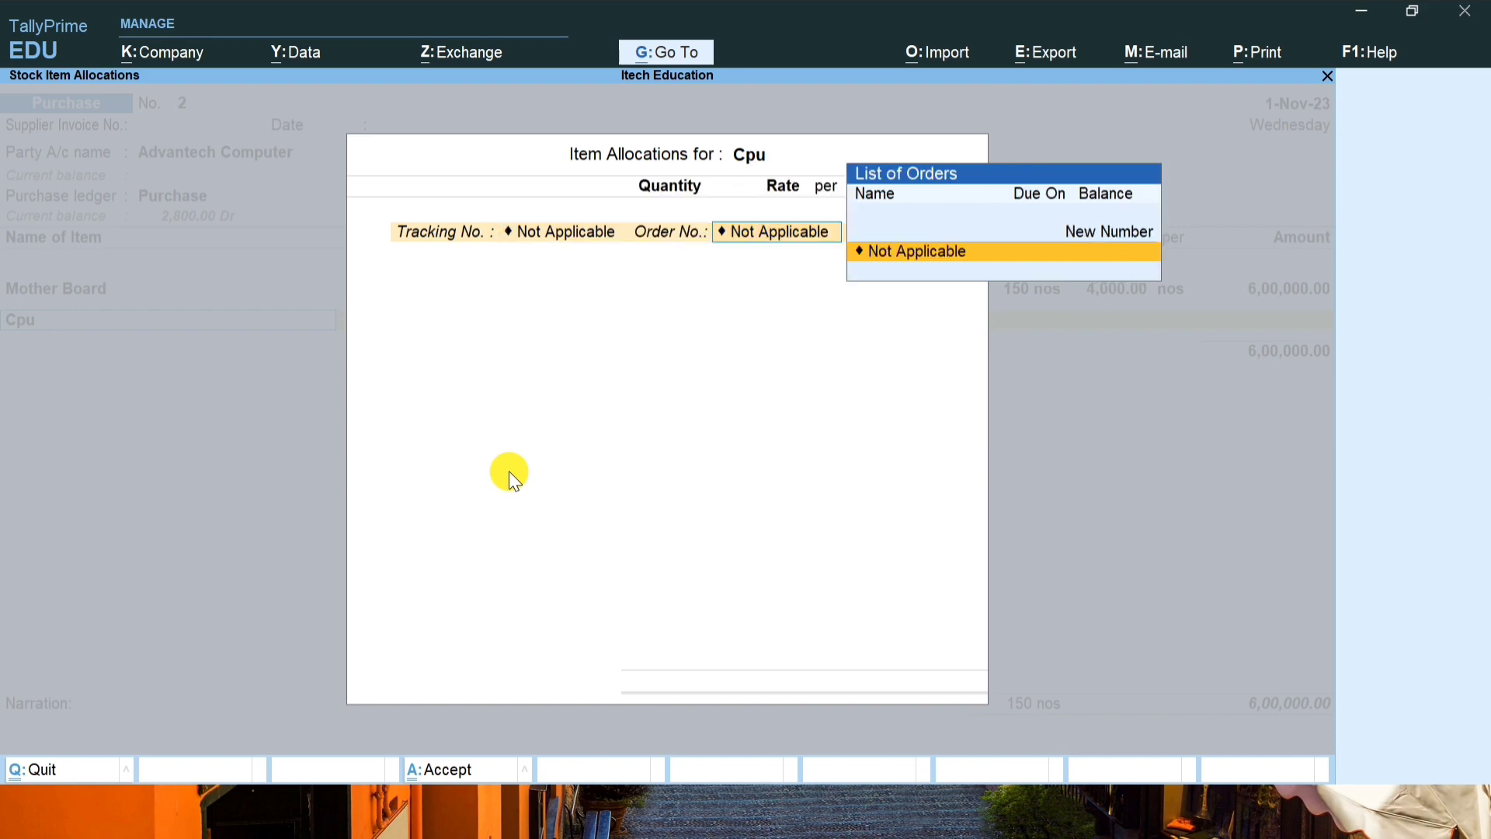
- Look up the CPU line in the article and enter 70 nos at a rate of 8,000 for Cpu in the voucher
{"action": "key", "text": "alt+Tab"}
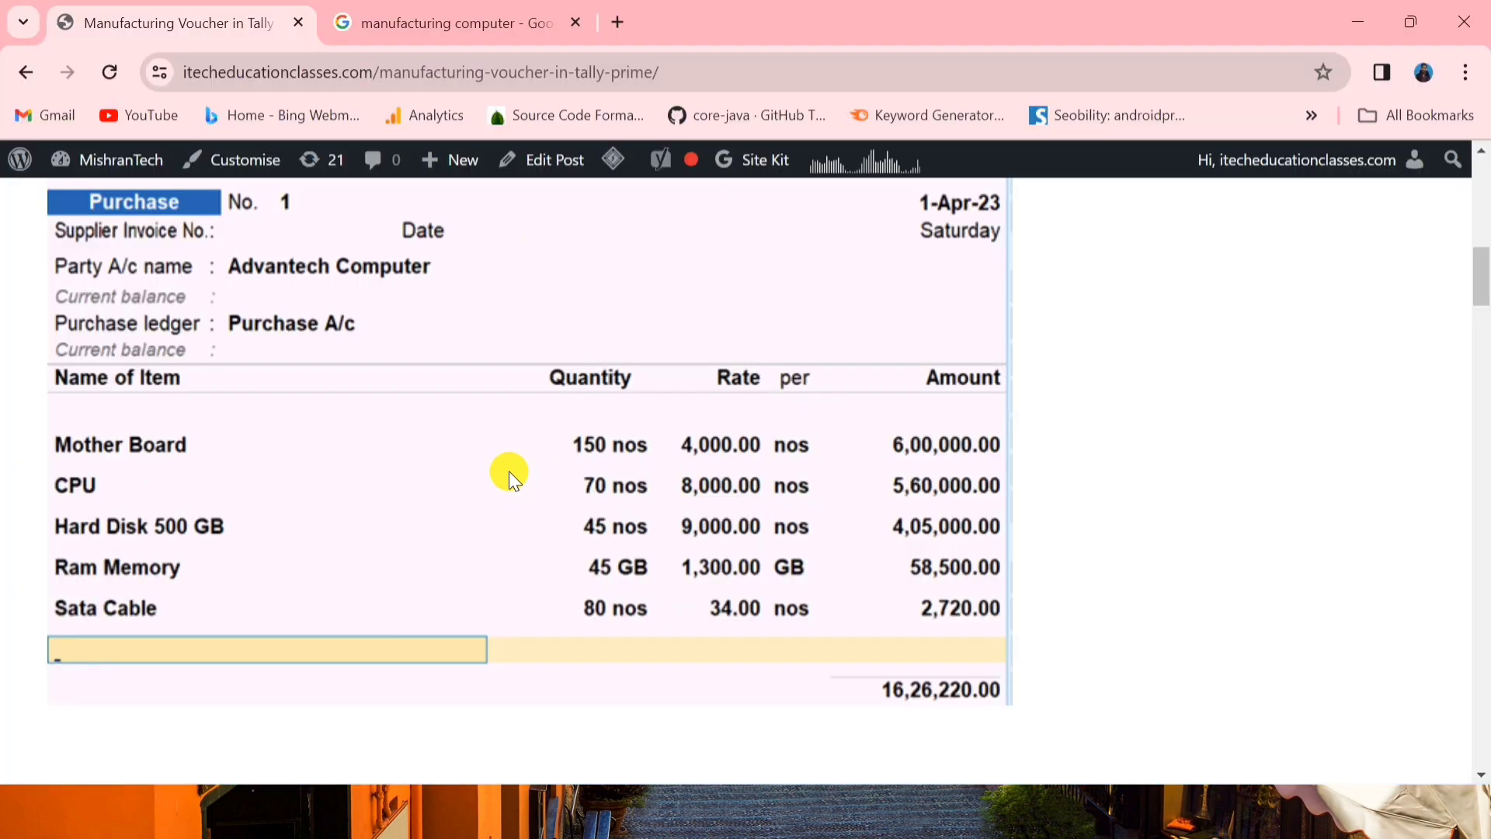
{"action": "key", "text": "alt+Tab"}
{"action": "type", "text": "70"}
{"action": "key", "text": "Return"}
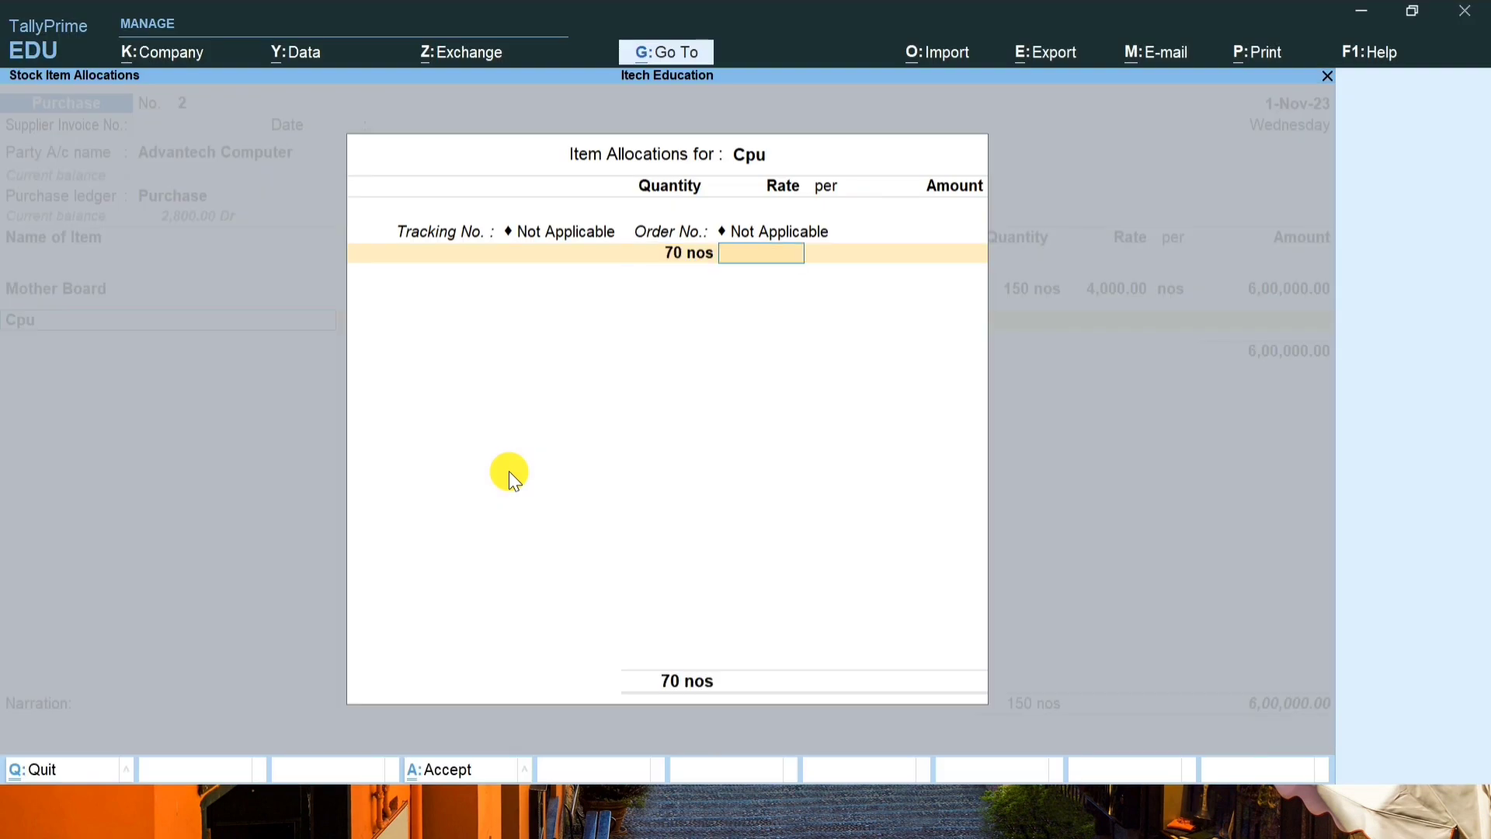
{"action": "type", "text": "50"}
{"action": "key", "text": "BackSpace"}
{"action": "key", "text": "BackSpace"}
{"action": "type", "text": "8000"}
{"action": "key", "text": "Return"}
{"action": "key", "text": "Return"}
{"action": "key", "text": "Return"}
{"action": "key", "text": "Return"}
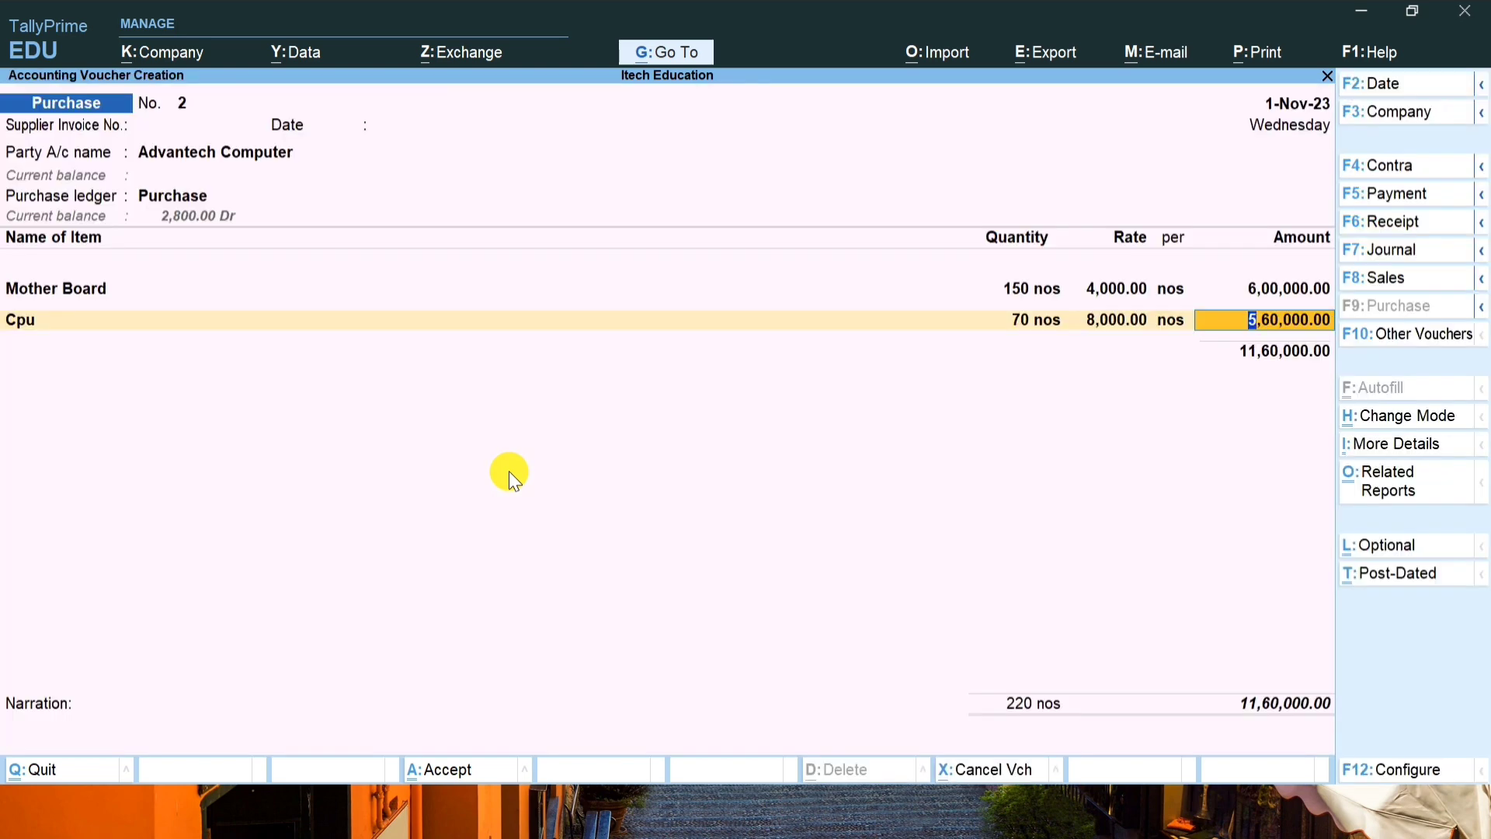
{"action": "key", "text": "Return"}
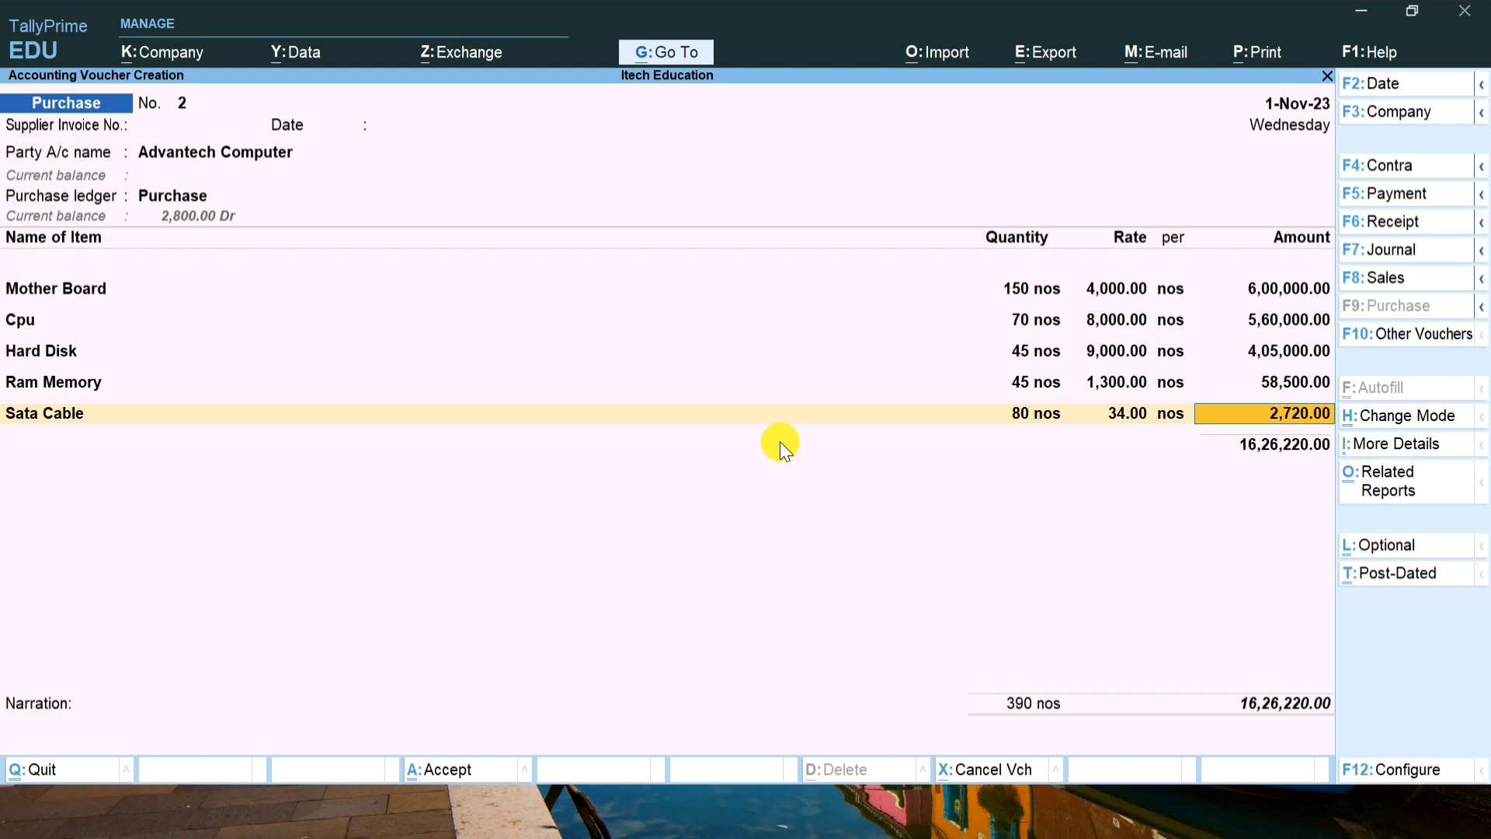
- Finish the item list and save the purchase voucher with a New Ref bill allocation and 6% interest per Calendar Year
{"action": "key", "text": "Return"}
{"action": "key", "text": "Return"}
{"action": "key", "text": "Return"}
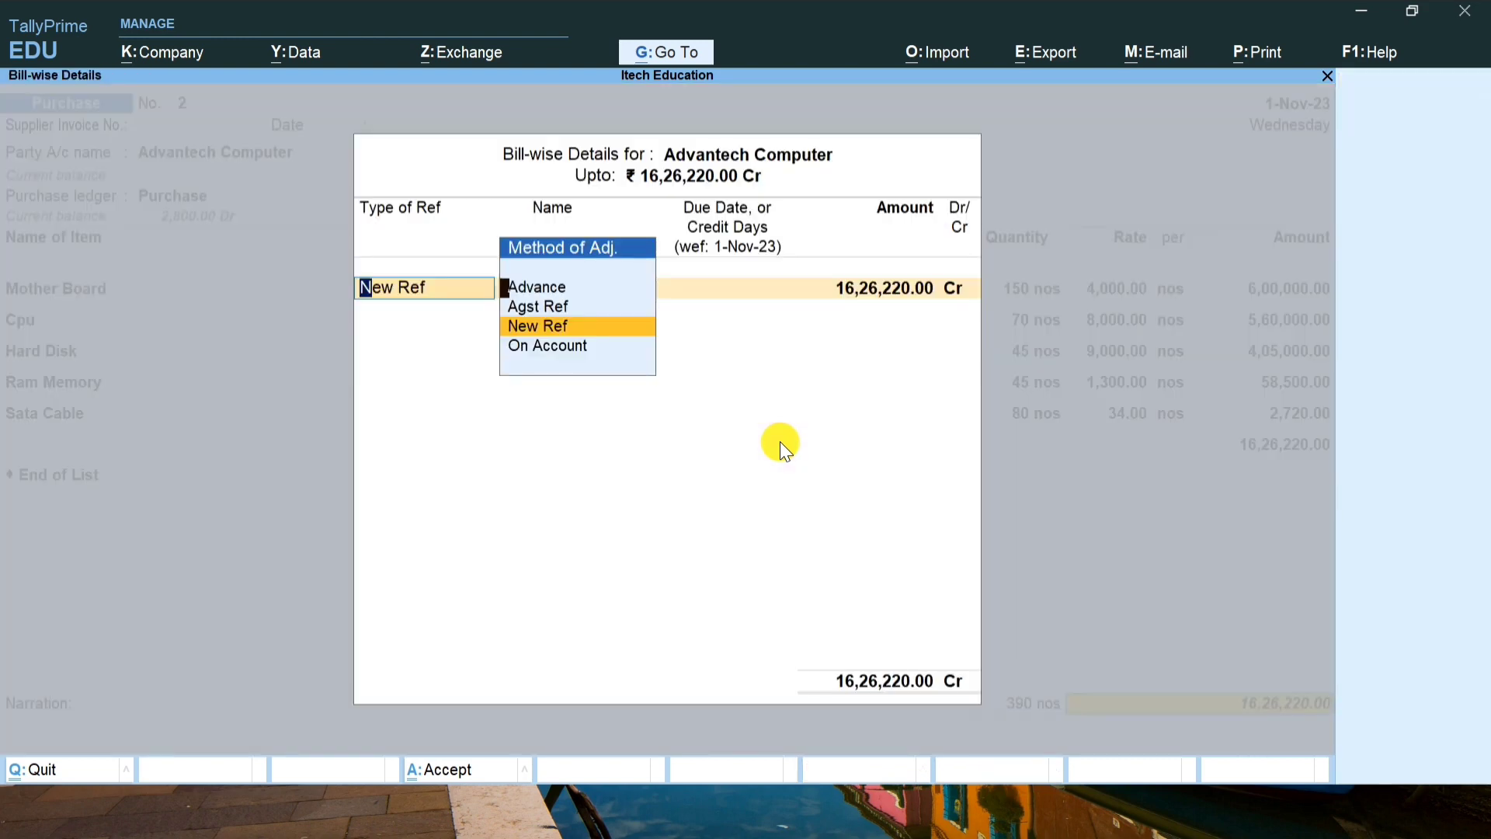
{"action": "key", "text": "Return"}
{"action": "key", "text": "Return"}
{"action": "key", "text": "Return"}
{"action": "key", "text": "Return"}
{"action": "key", "text": "Return"}
{"action": "key", "text": "Return"}
{"action": "key", "text": "Return"}
{"action": "key", "text": "Return"}
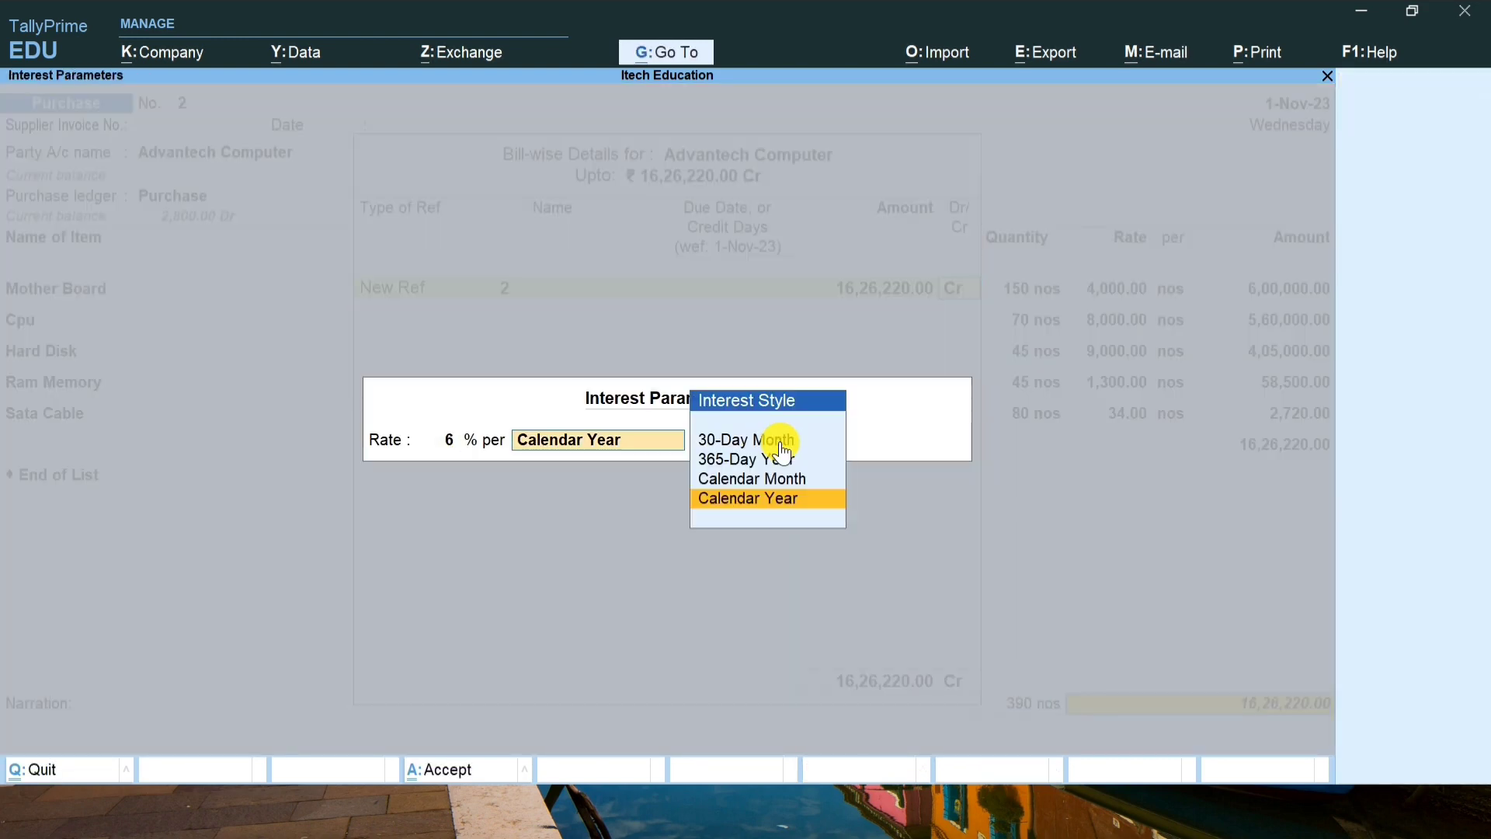
{"action": "key", "text": "Return"}
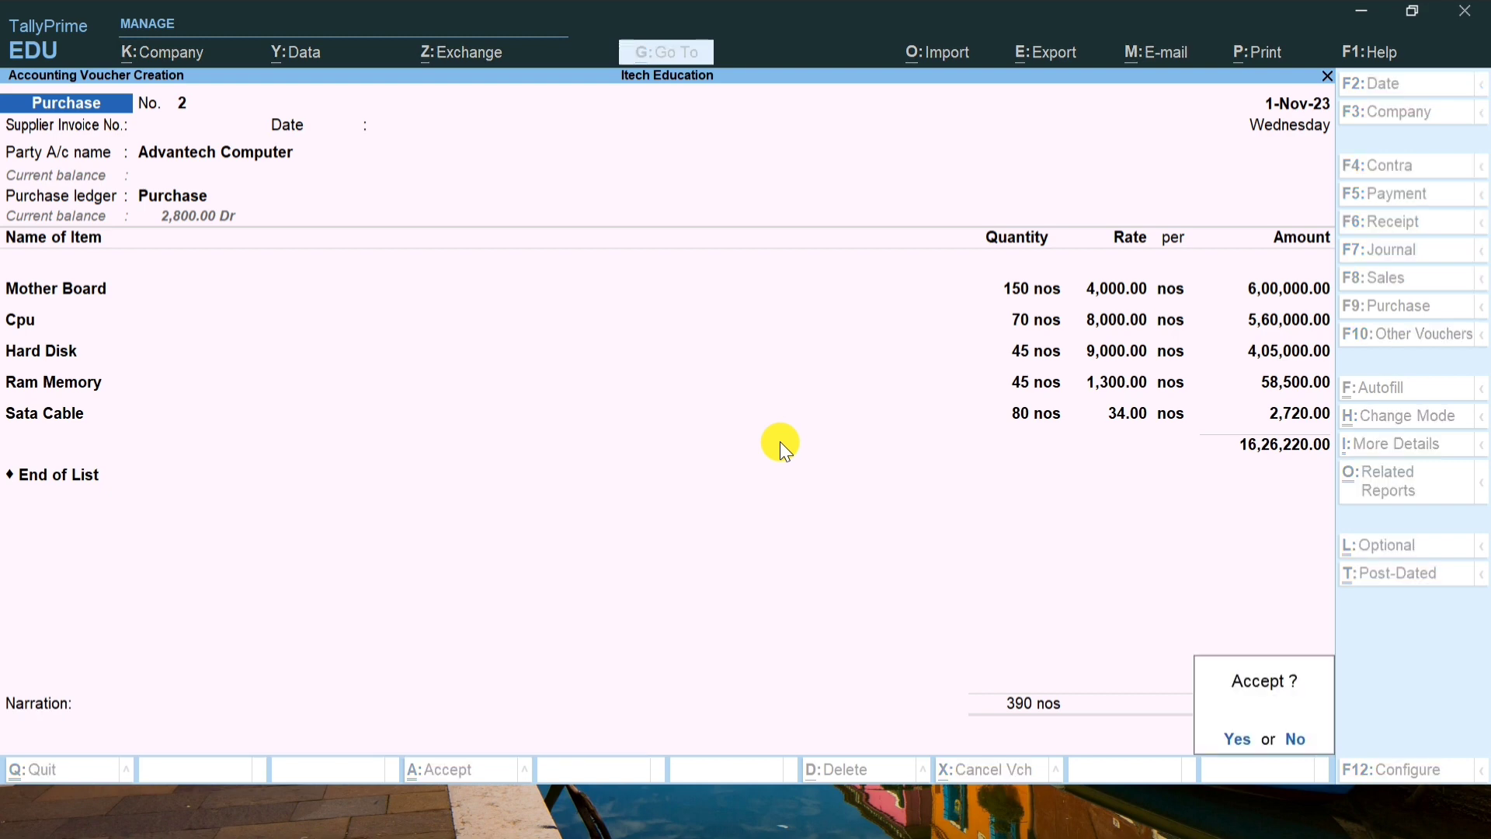
{"action": "key", "text": "Return"}
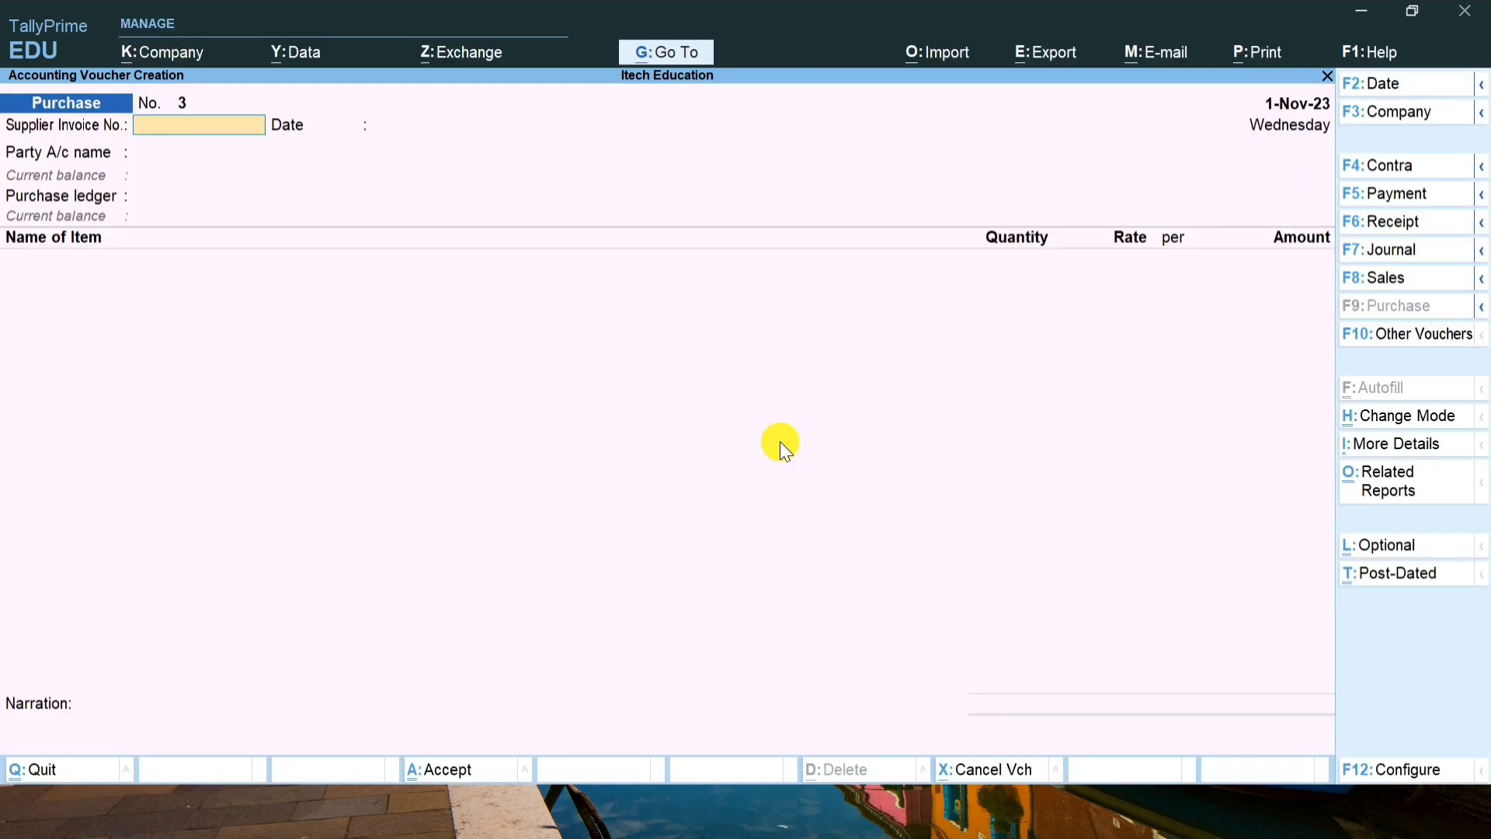
- Switch to the browser article and read the Step 2 settings for creating the Manufacturing voucher type
{"action": "key", "text": "alt+Tab"}
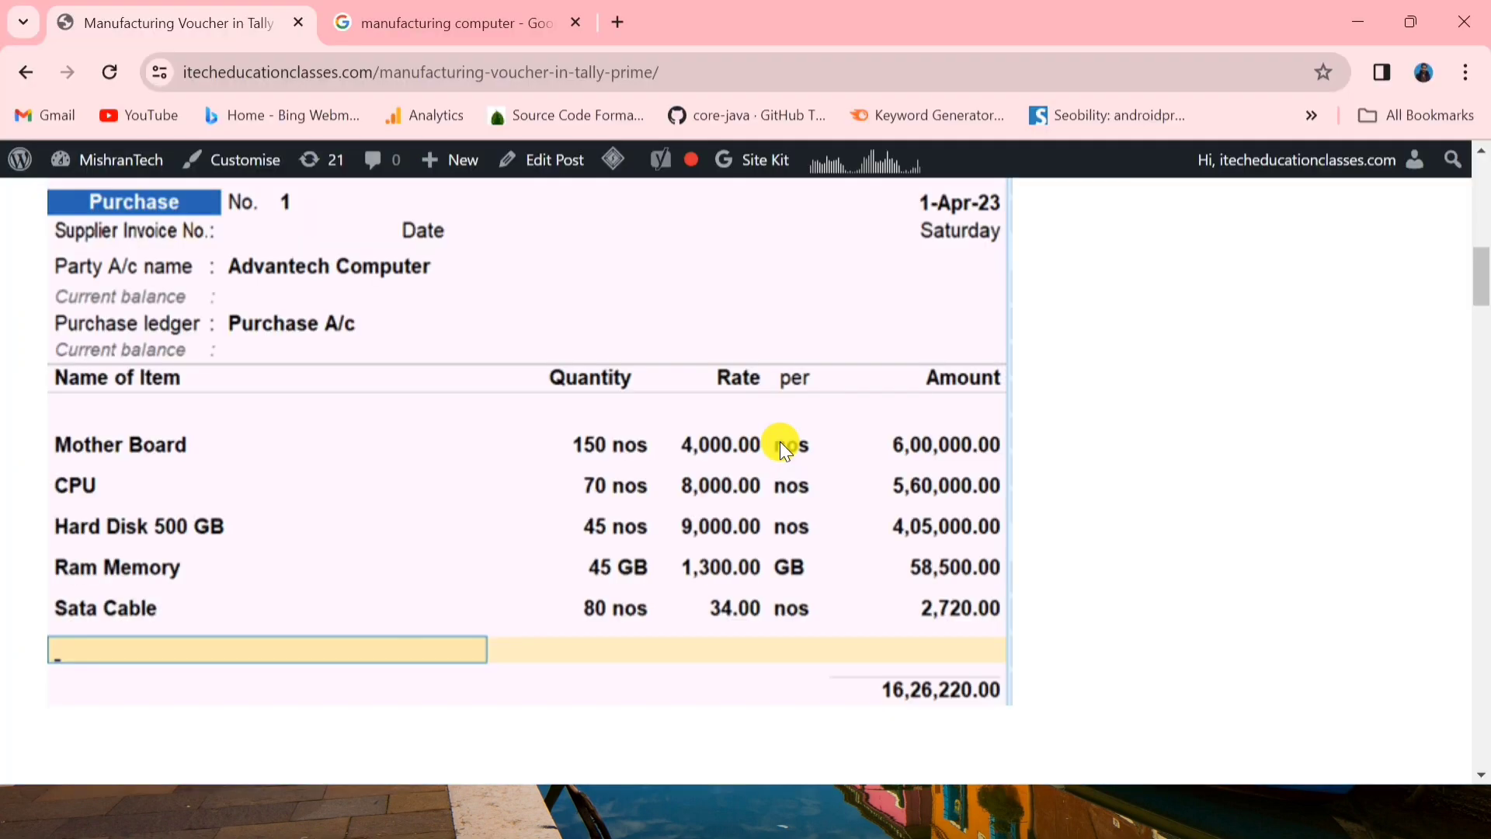
{"action": "scroll", "coordinate": [779, 441], "scroll_direction": "down", "scroll_amount": 3}
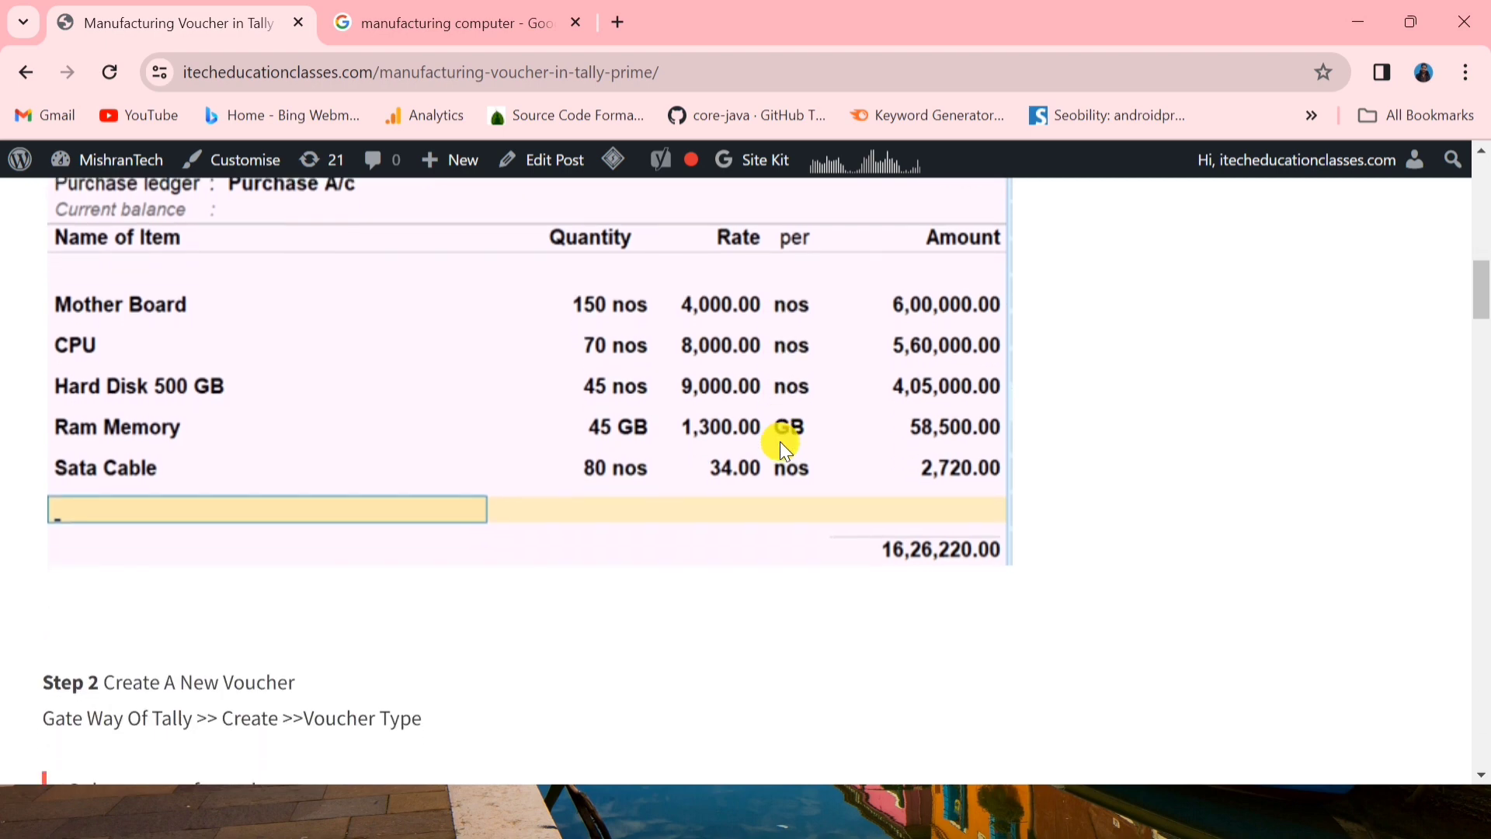
{"action": "scroll", "coordinate": [780, 442], "scroll_direction": "down", "scroll_amount": 5}
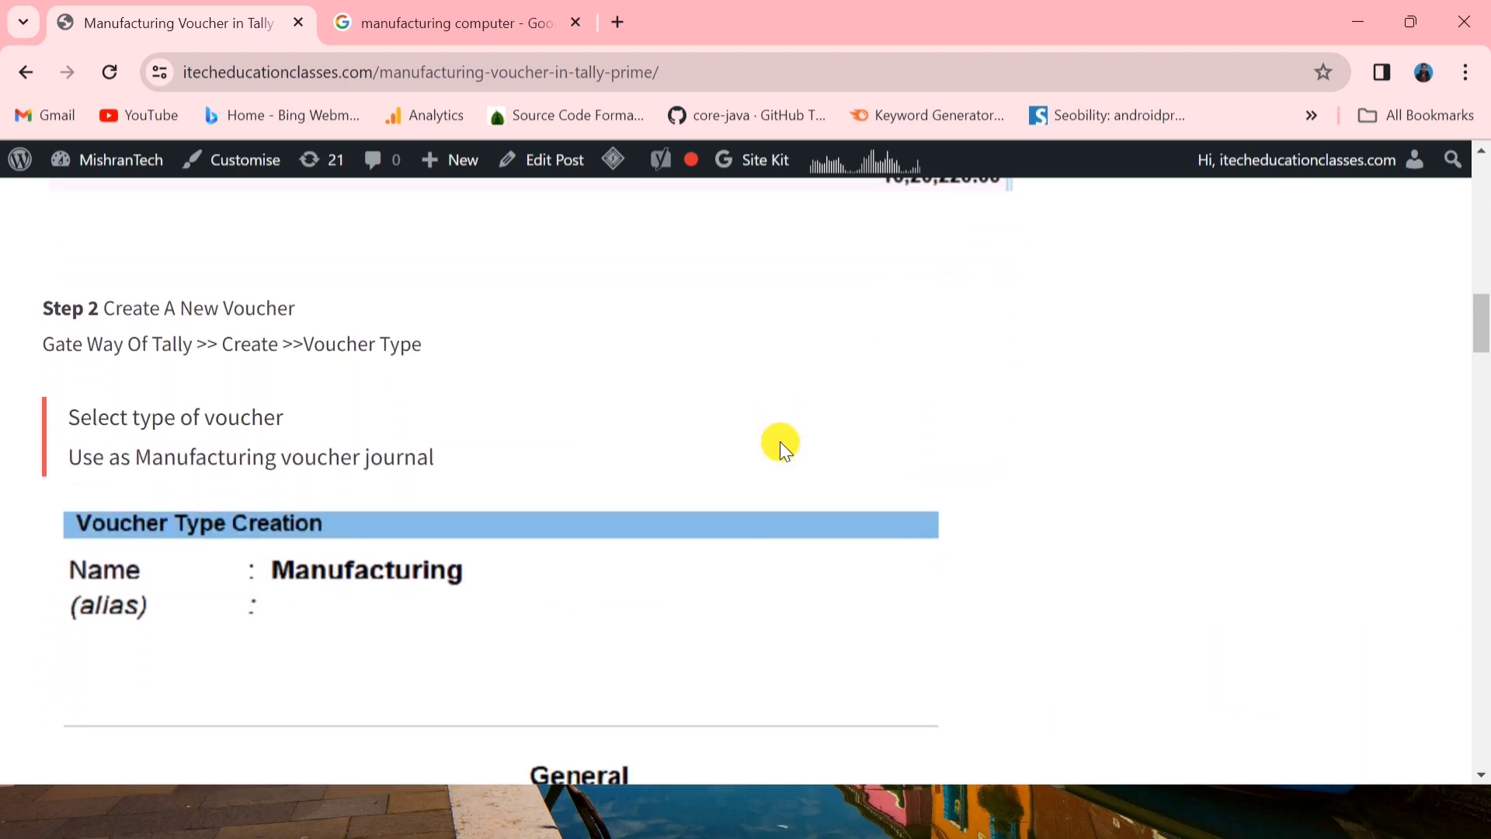
{"action": "scroll", "coordinate": [782, 446], "scroll_direction": "down", "scroll_amount": 3}
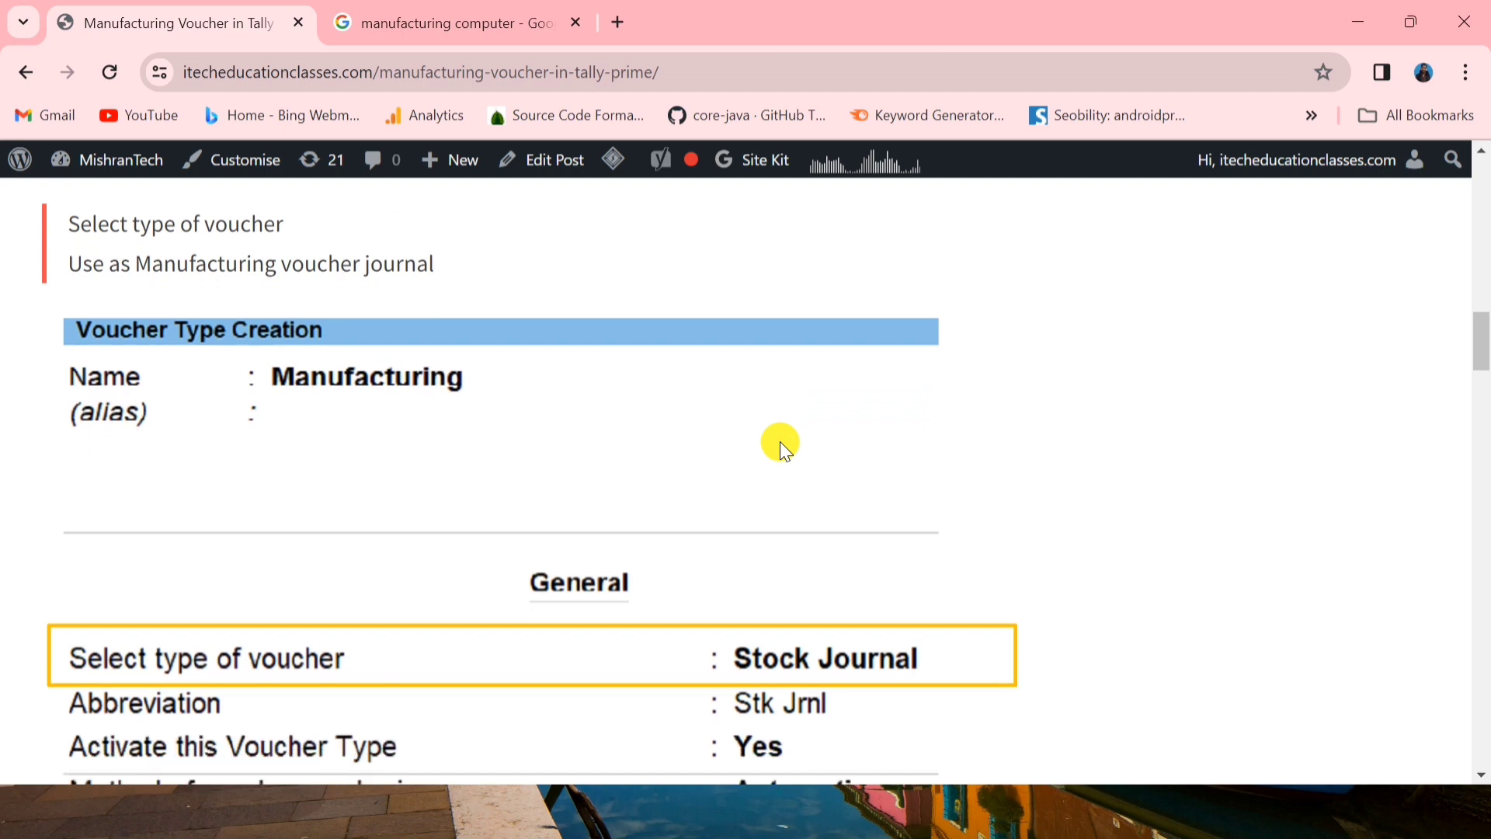
{"action": "scroll", "coordinate": [779, 442], "scroll_direction": "down", "scroll_amount": 1}
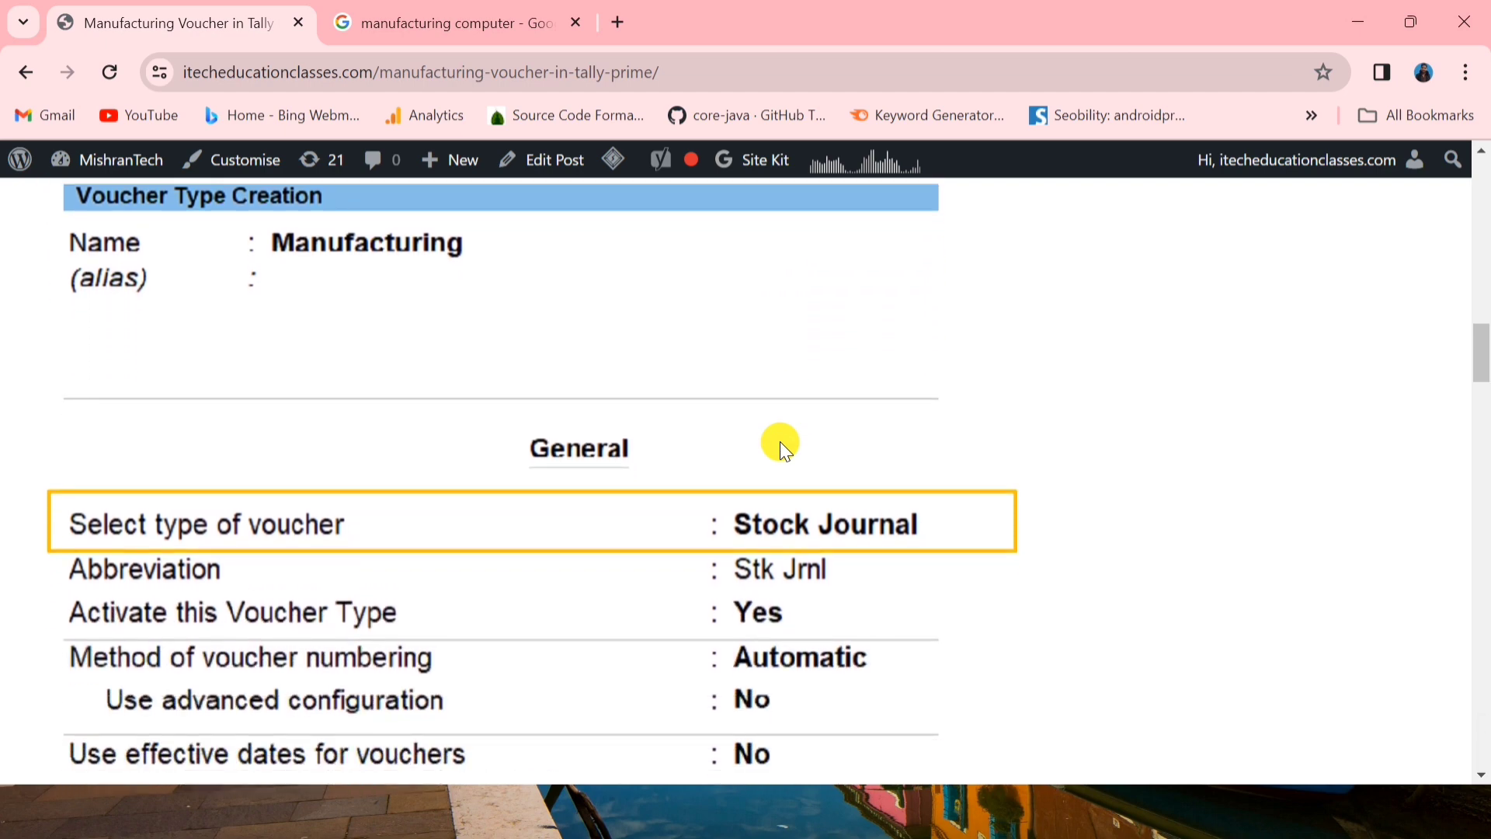
{"action": "scroll", "coordinate": [778, 441], "scroll_direction": "down", "scroll_amount": 4}
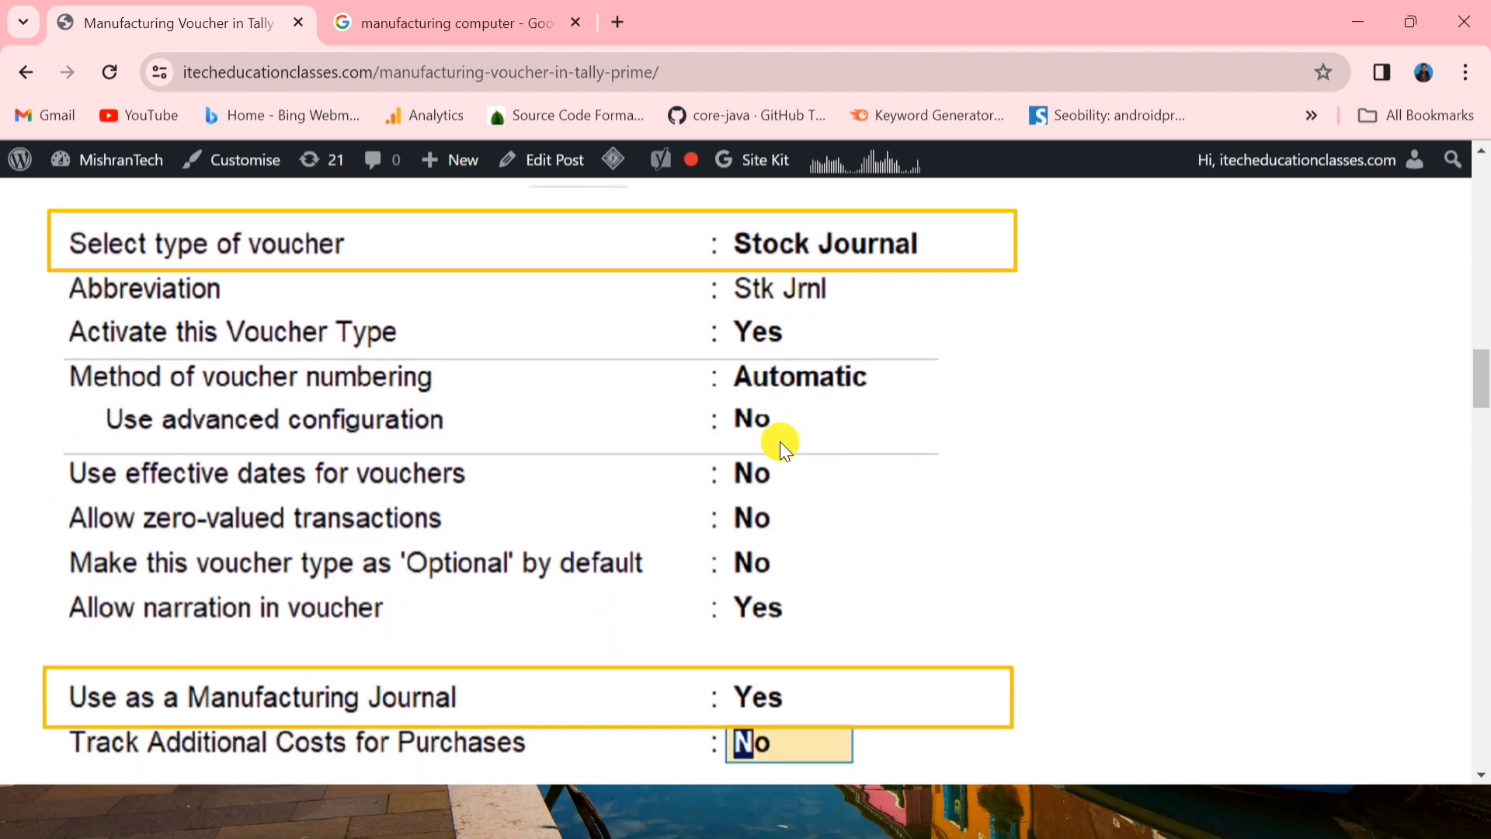
- Switch back to TallyPrime, quit the blank purchase voucher, and open master creation from the Gateway of Tally
{"action": "key", "text": "alt+Tab"}
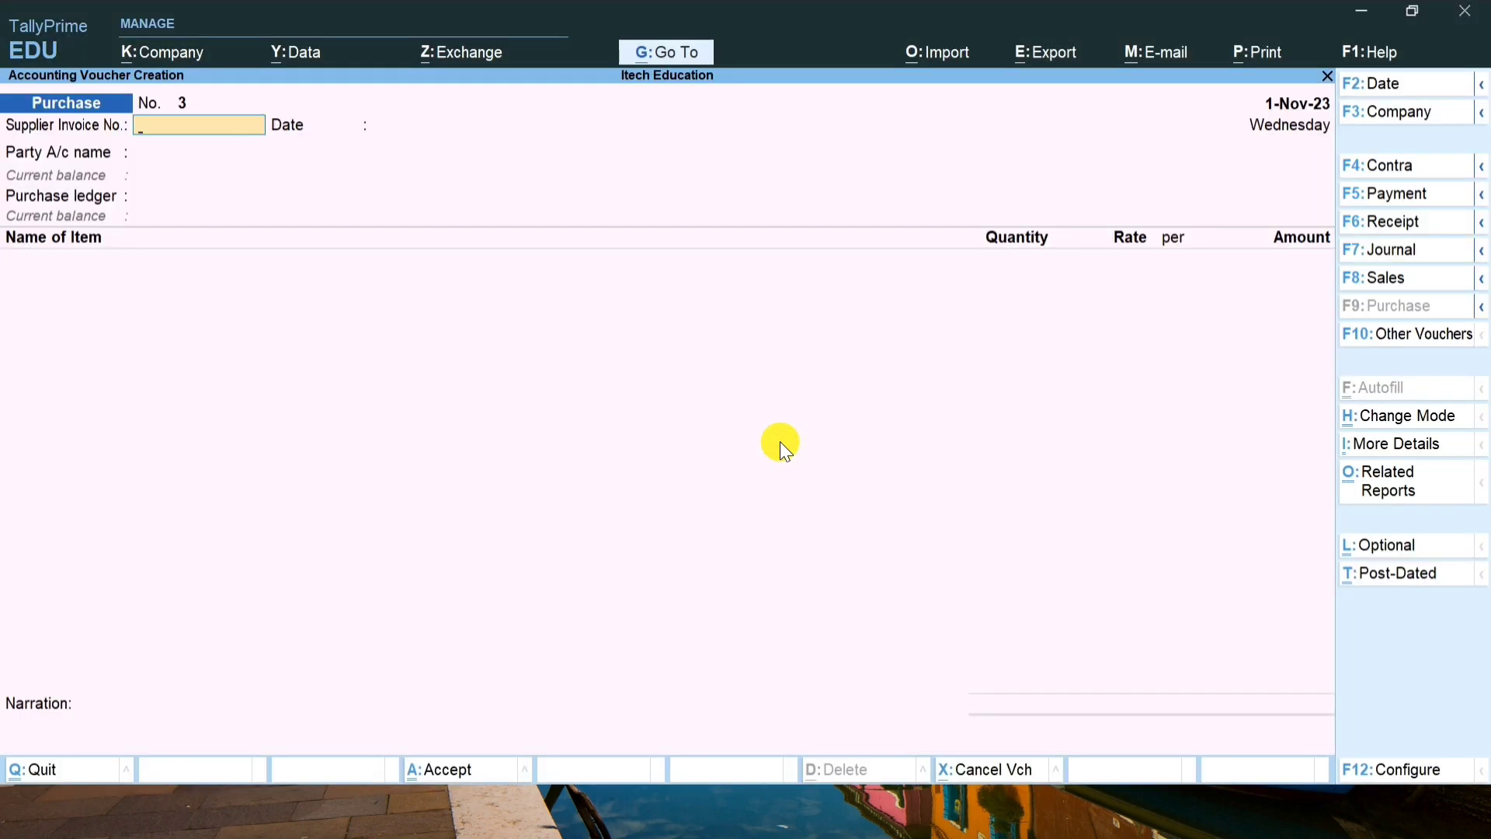
{"action": "key", "text": "Escape"}
{"action": "key", "text": "y"}
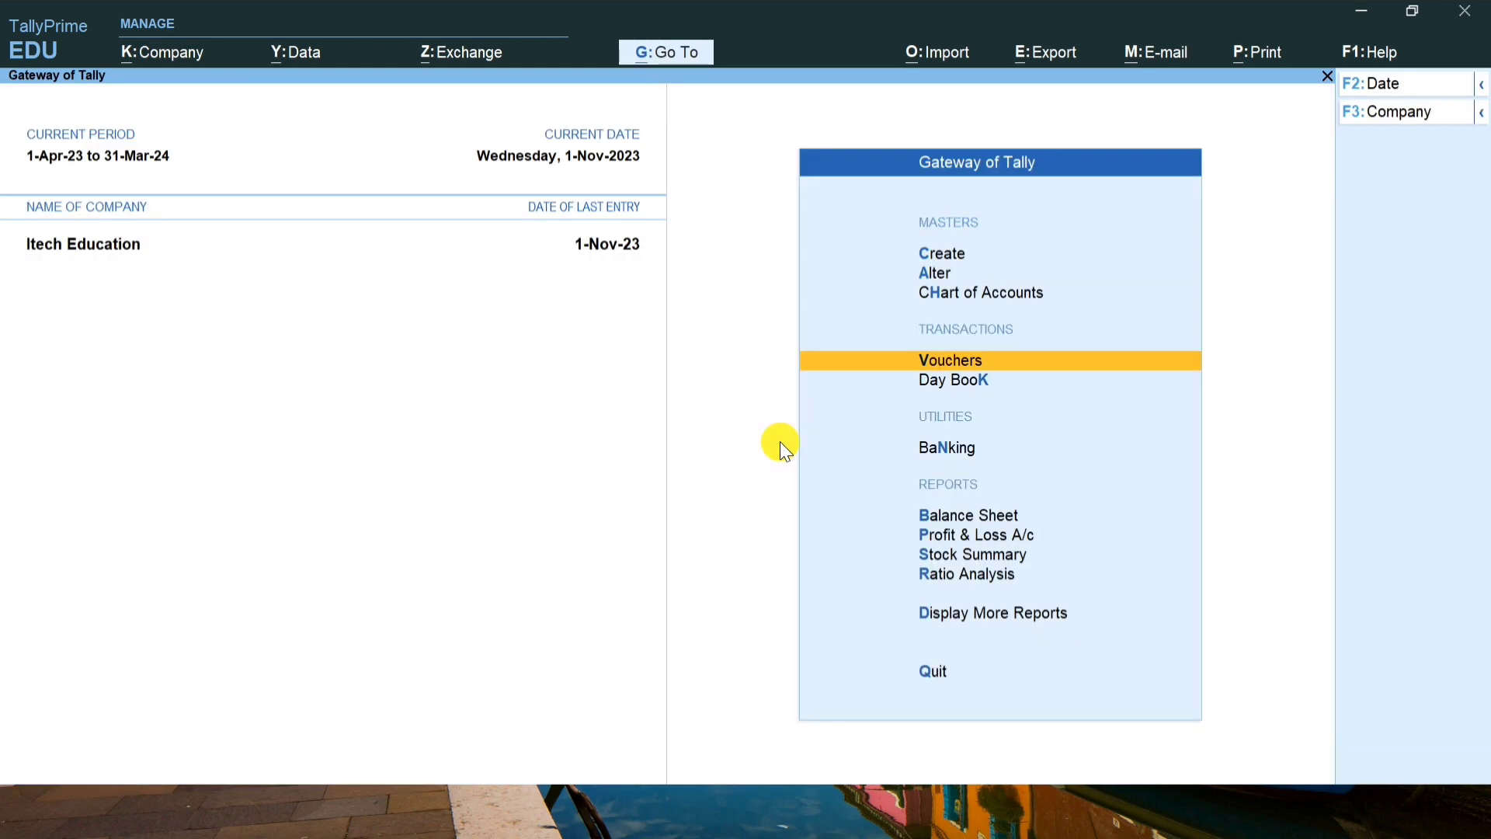
{"action": "key", "text": "Up"}
{"action": "key", "text": "Up"}
{"action": "key", "text": "Up"}
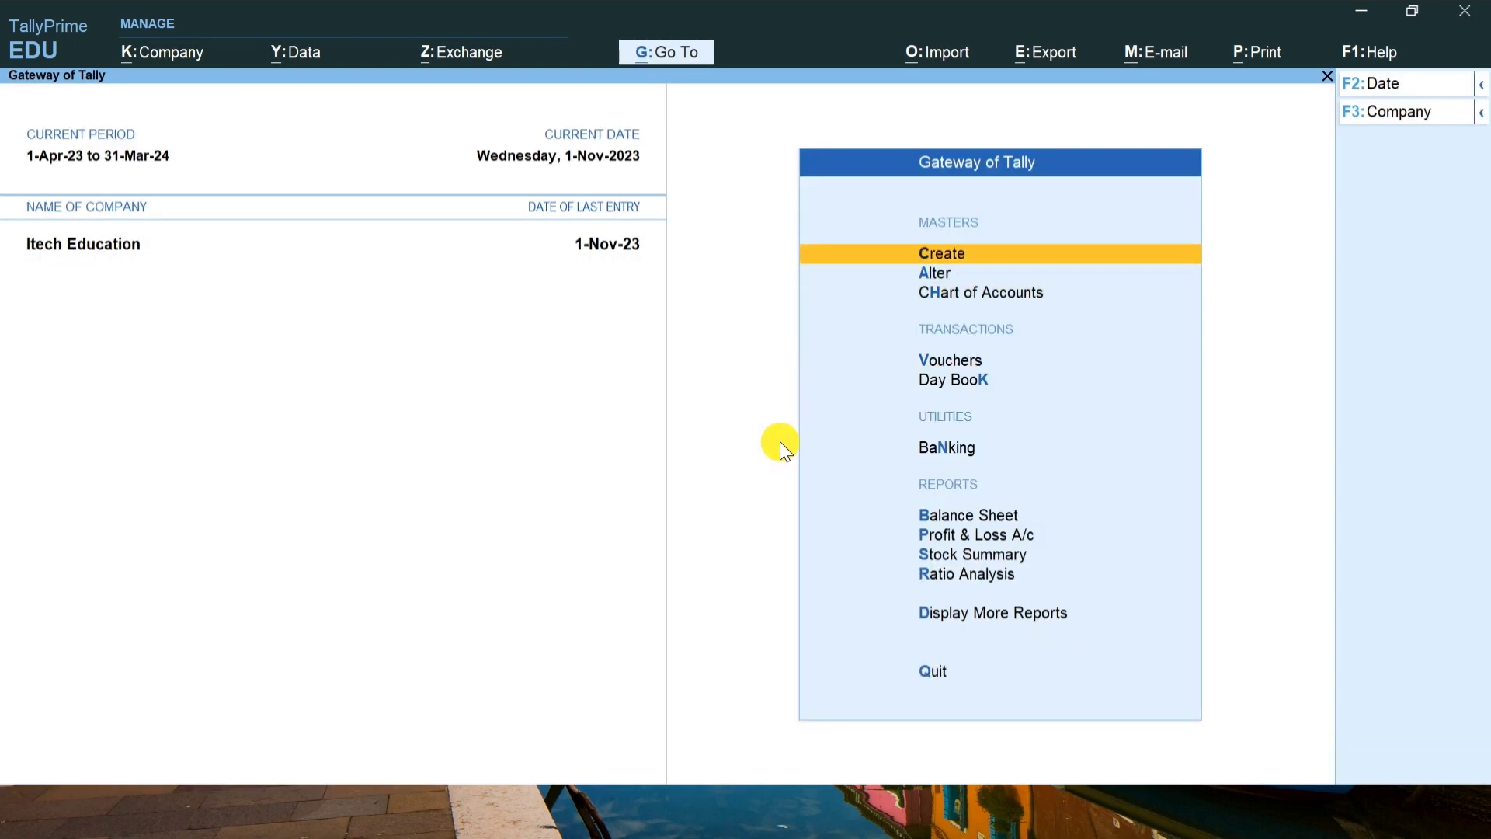
{"action": "key", "text": "Return"}
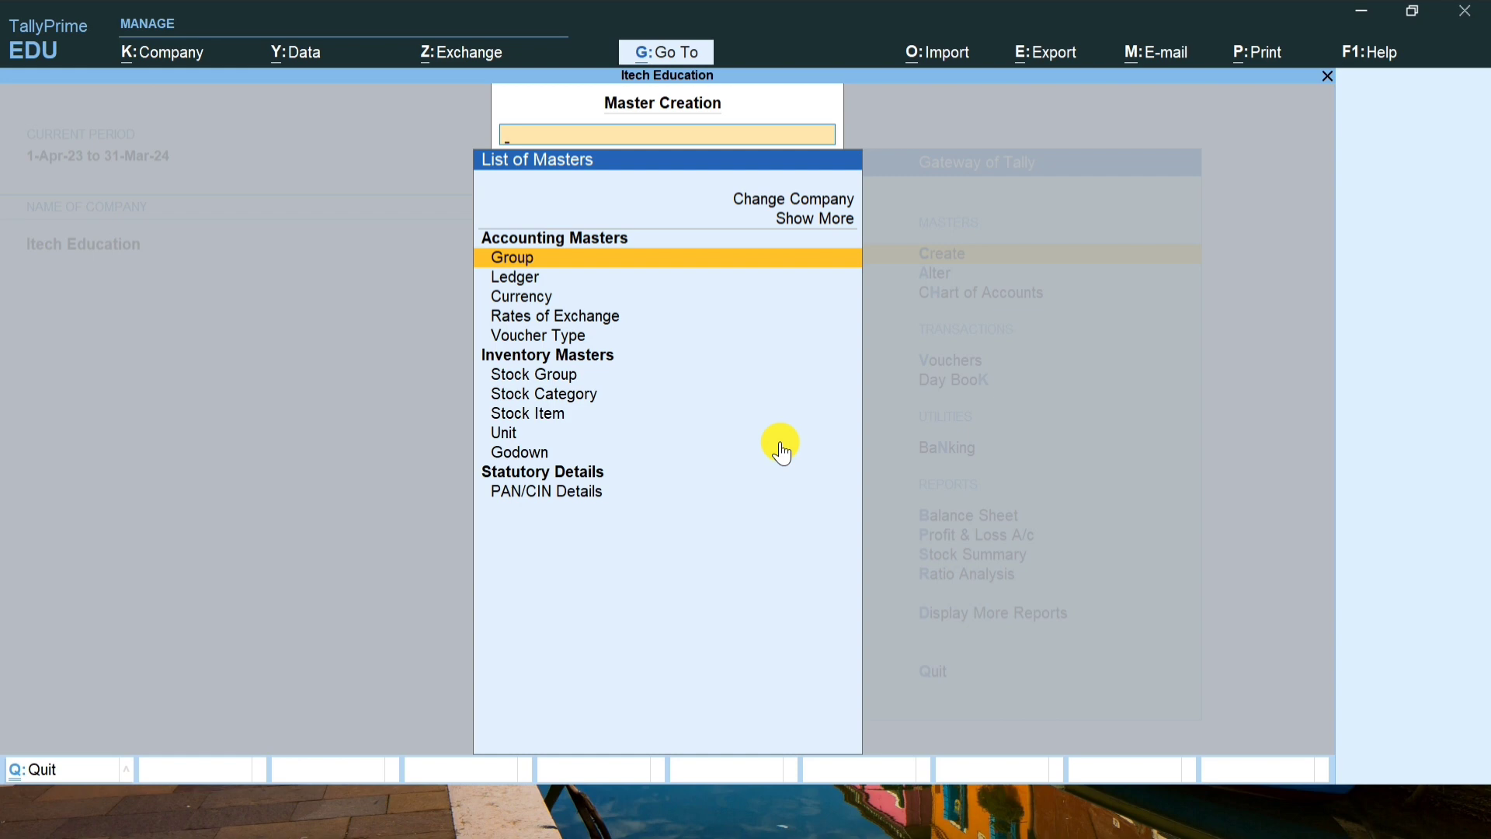
- Start a new Voucher Type master and name it Manufacturing, leaving the alias blank
{"action": "key", "text": "Down"}
{"action": "key", "text": "Down"}
{"action": "key", "text": "Down"}
{"action": "key", "text": "Down"}
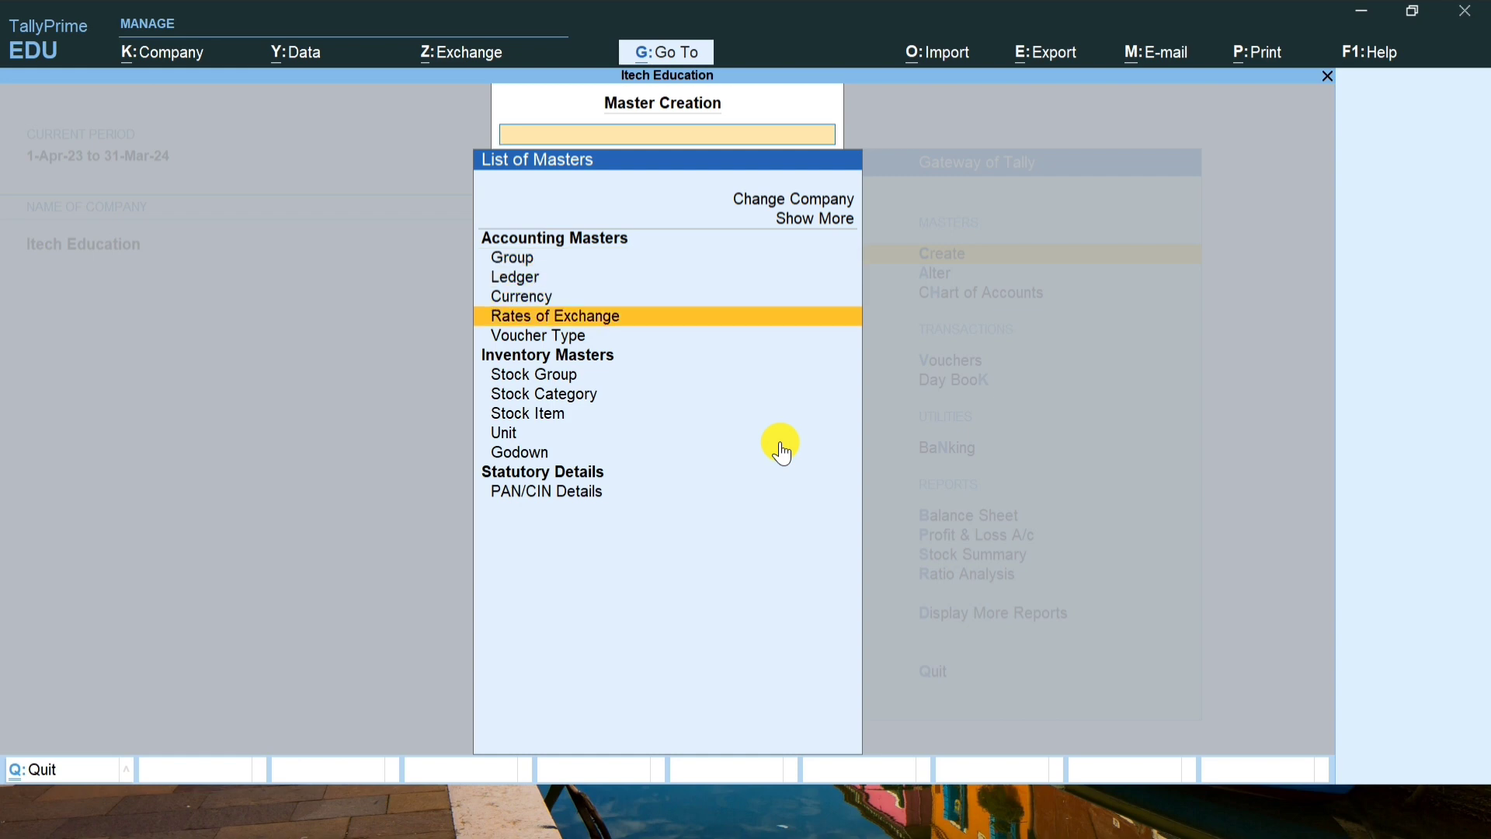
{"action": "key", "text": "Return"}
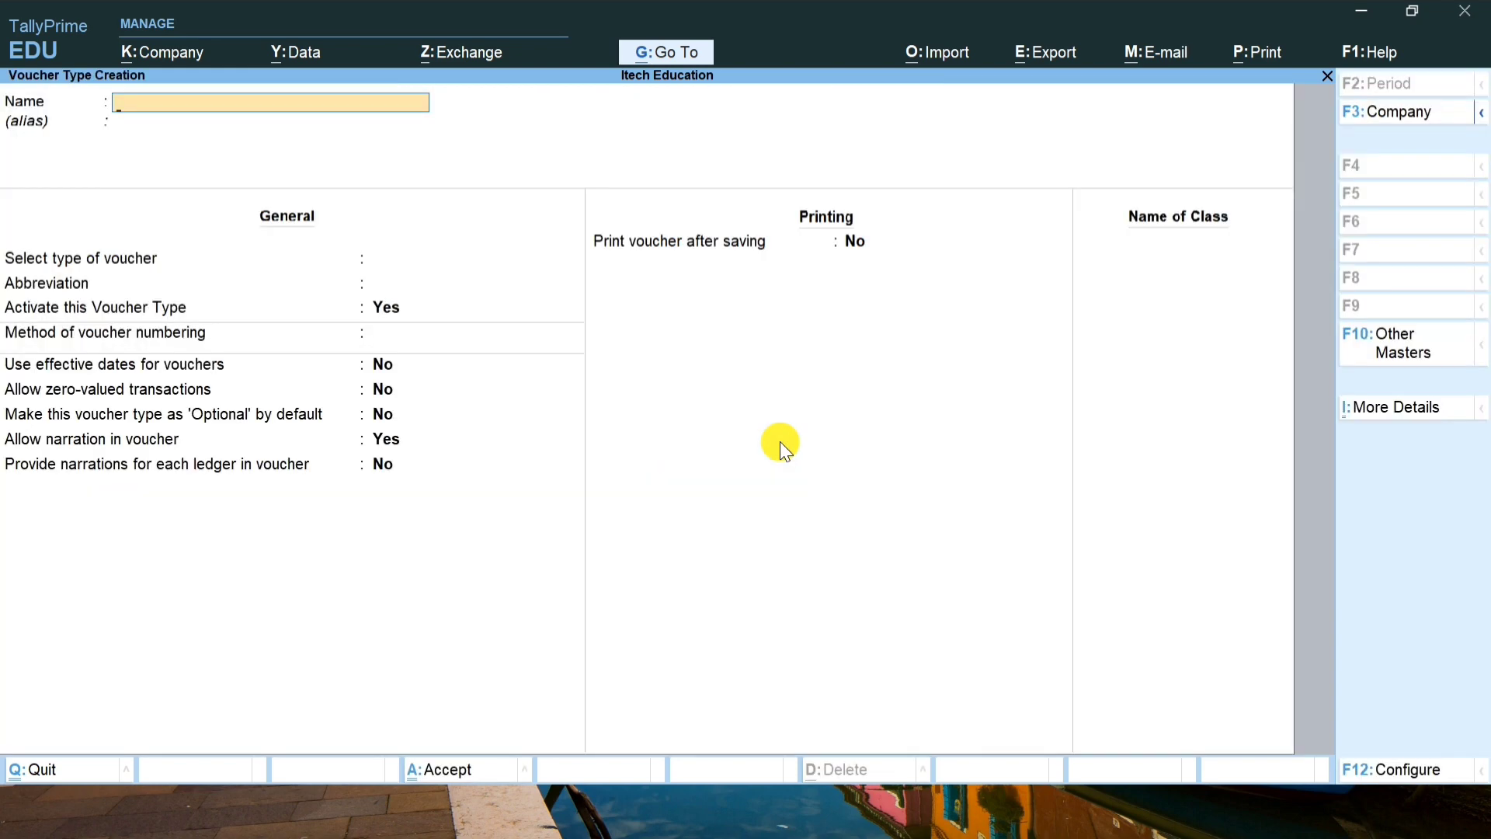
{"action": "type", "text": "Manuf"}
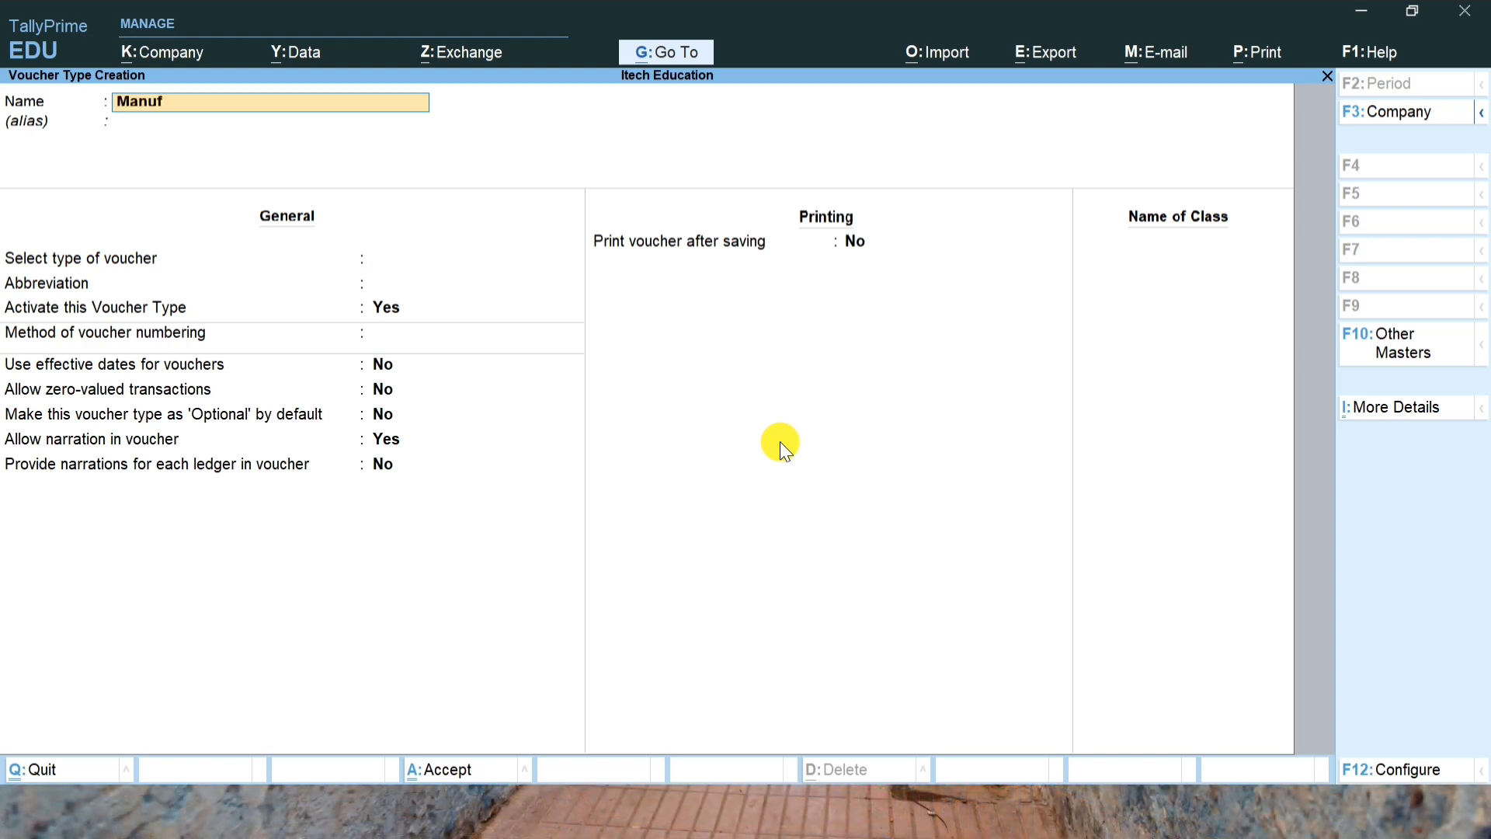
{"action": "type", "text": "acturing"}
{"action": "key", "text": "Return"}
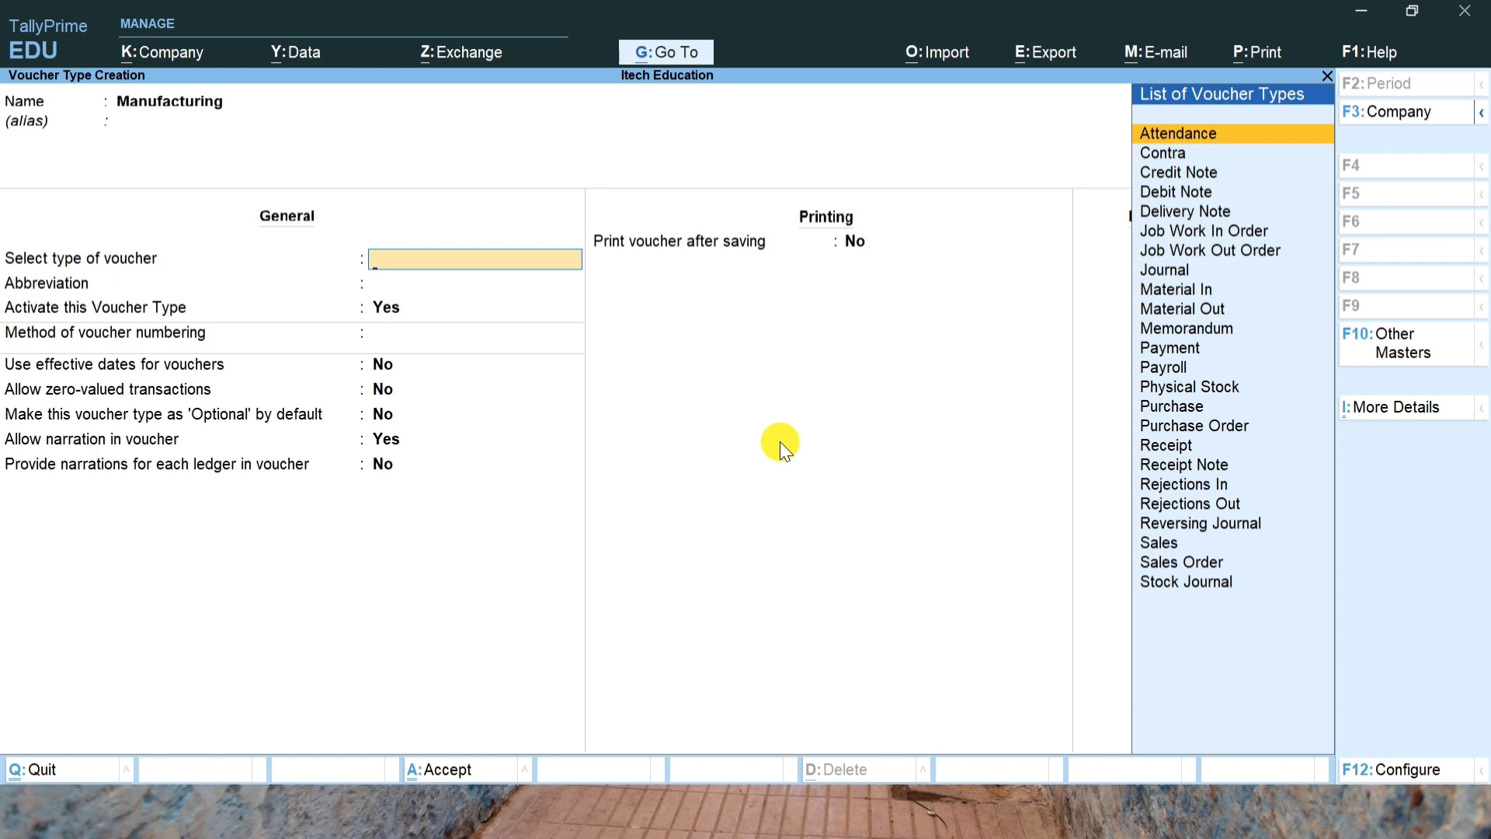
- Set Stock Journal as the base type of the Manufacturing voucher type
{"action": "key", "text": "Down"}
{"action": "key", "text": "Down"}
{"action": "key", "text": "Down"}
{"action": "key", "text": "Down"}
{"action": "key", "text": "Down"}
{"action": "key", "text": "Down"}
{"action": "key", "text": "Down"}
{"action": "key", "text": "Down"}
{"action": "key", "text": "Down"}
{"action": "key", "text": "Down"}
{"action": "key", "text": "Down"}
{"action": "key", "text": "Down"}
{"action": "key", "text": "Down"}
{"action": "key", "text": "Down"}
{"action": "key", "text": "Down"}
{"action": "key", "text": "Down"}
{"action": "key", "text": "Down"}
{"action": "key", "text": "Down"}
{"action": "key", "text": "Down"}
{"action": "key", "text": "Down"}
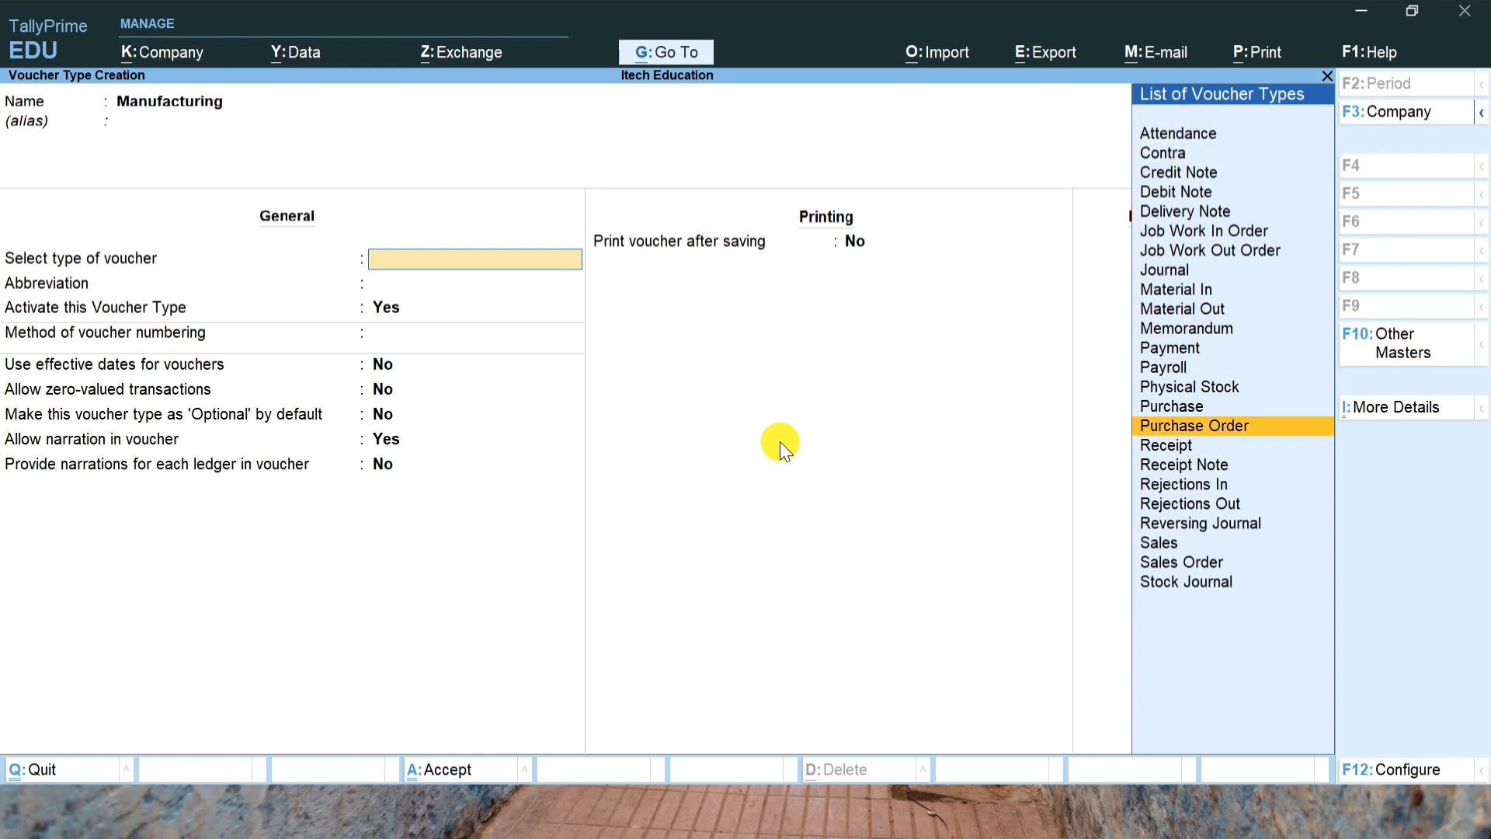
{"action": "key", "text": "Return"}
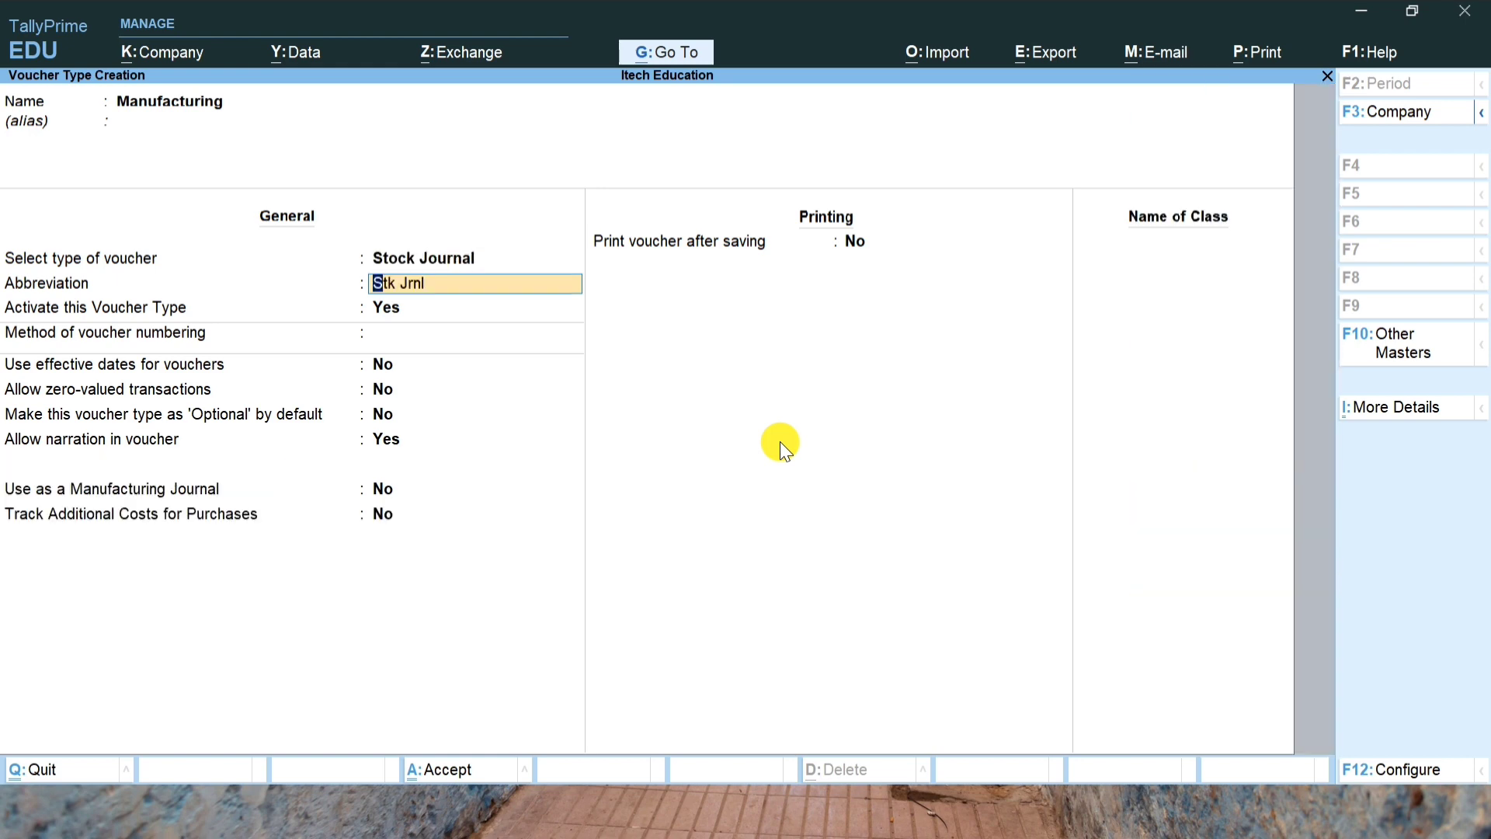
- Keep the Stk Jrnl abbreviation, choose Automatic voucher numbering, and leave the remaining general options at their defaults
{"action": "key", "text": "Return"}
{"action": "key", "text": "Return"}
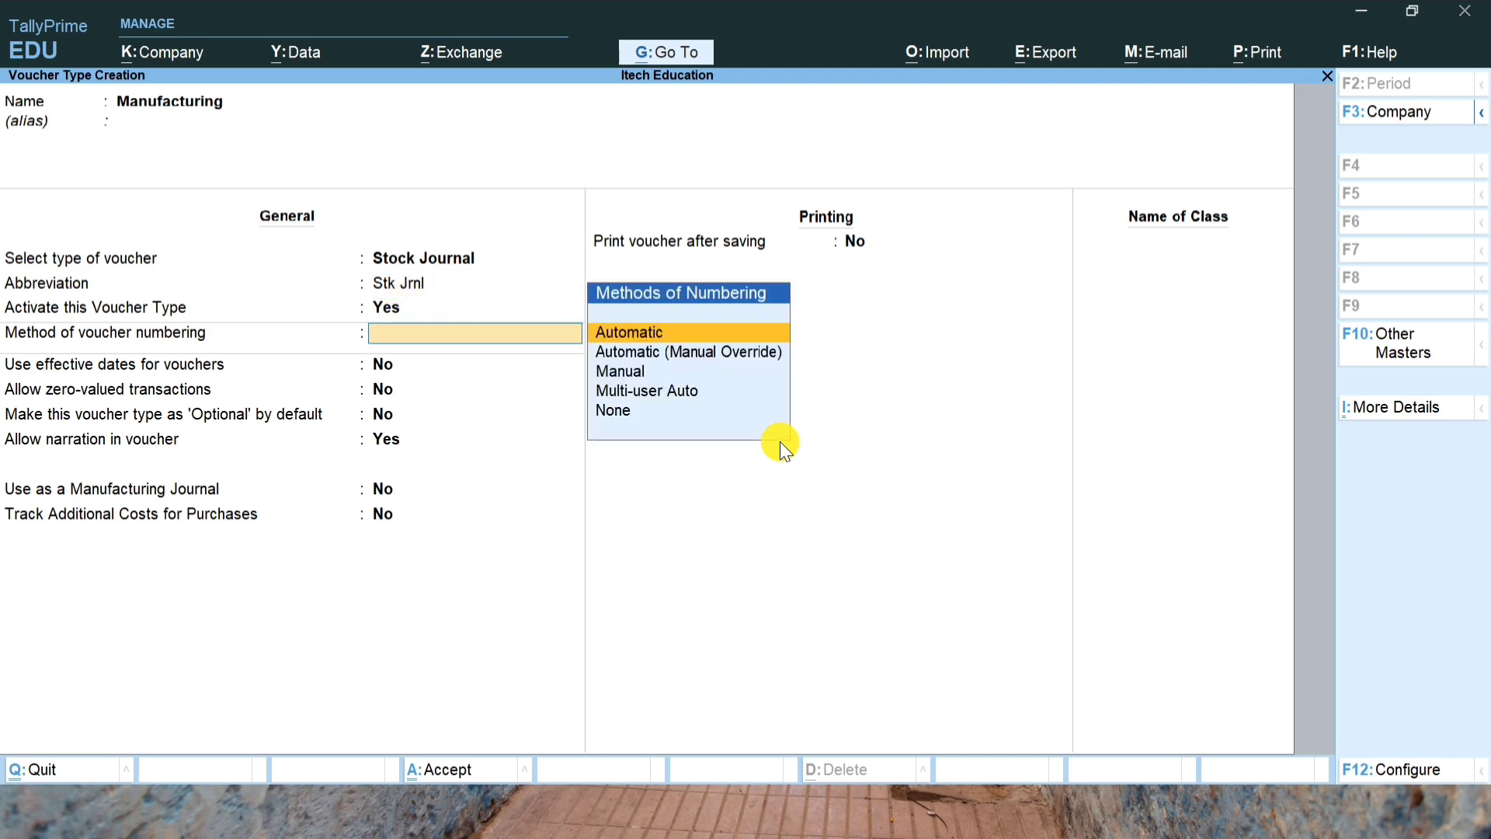
{"action": "key", "text": "Return"}
{"action": "key", "text": "Return"}
{"action": "key", "text": "Return"}
{"action": "key", "text": "Return"}
{"action": "key", "text": "Return"}
{"action": "key", "text": "Return"}
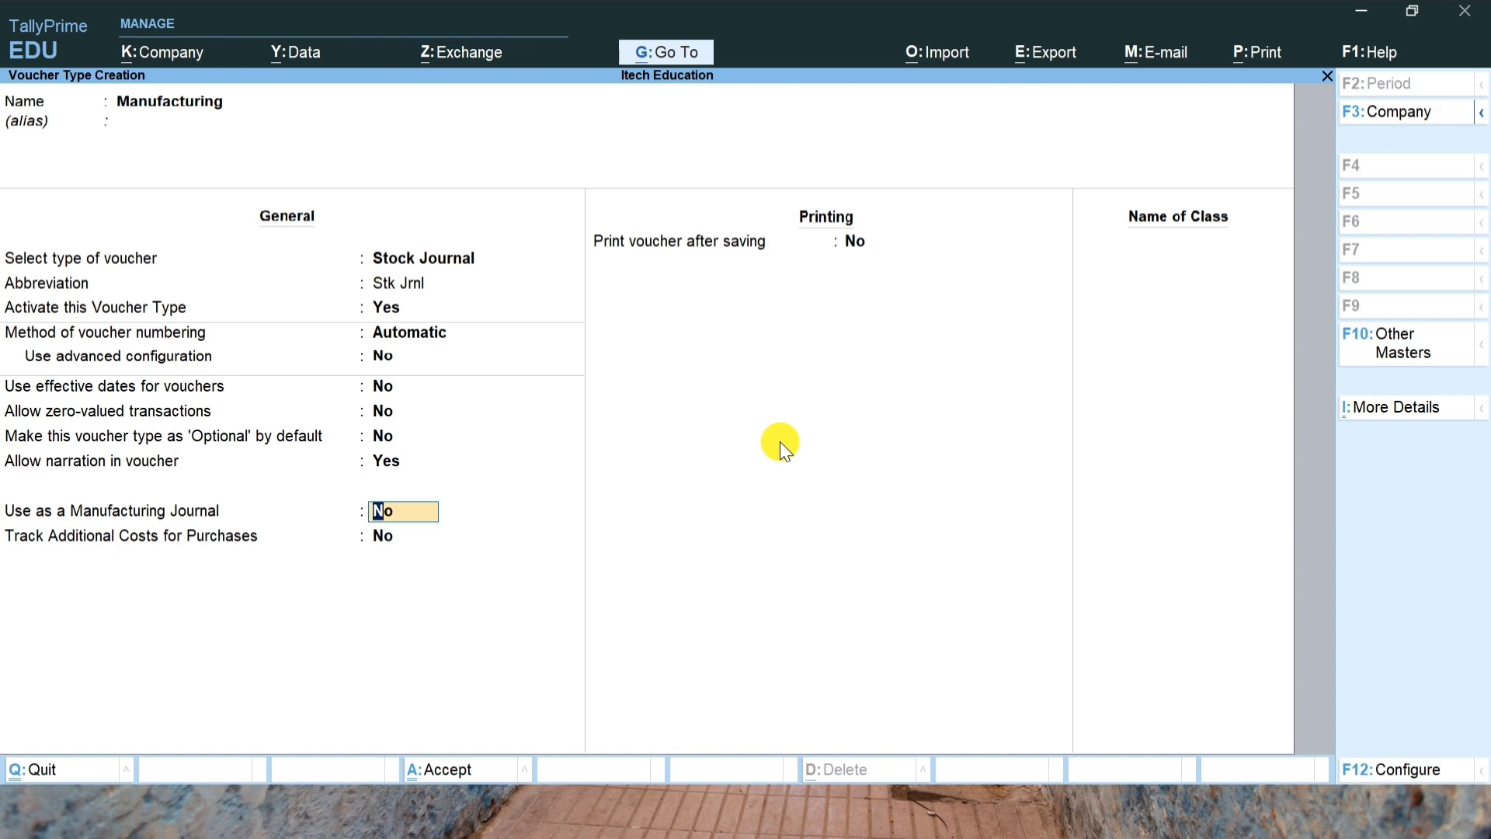
- Enable use as a Manufacturing Journal, leave additional cost tracking off, and save the voucher type
{"action": "type", "text": "y"}
{"action": "key", "text": "Return"}
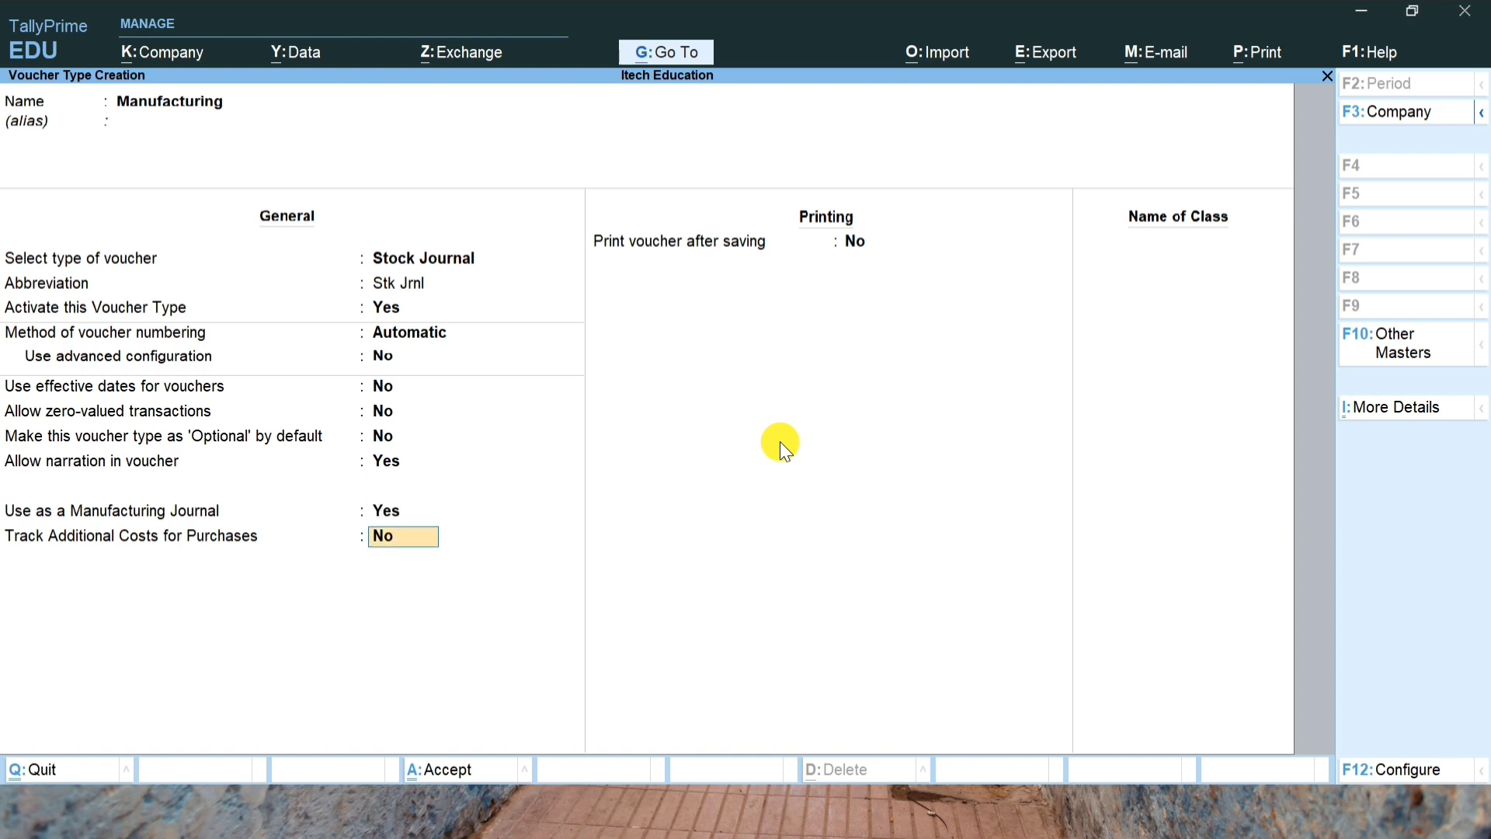
{"action": "key", "text": "Return"}
{"action": "key", "text": "Return"}
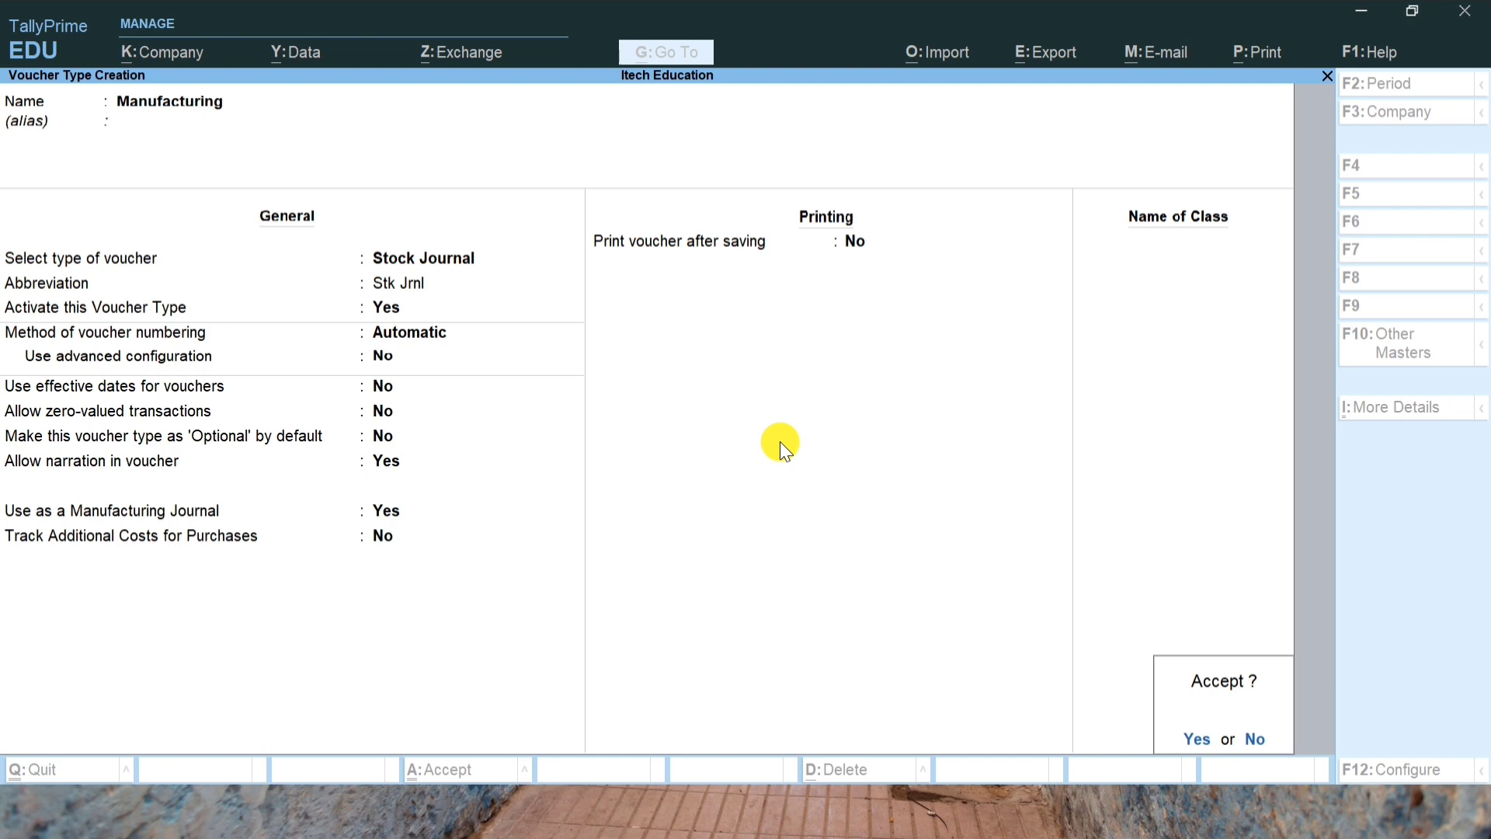
{"action": "key", "text": "y"}
- Switch to the browser article and read Step 3 on creating the finished stock item with BOM components
{"action": "key", "text": "alt+Tab"}
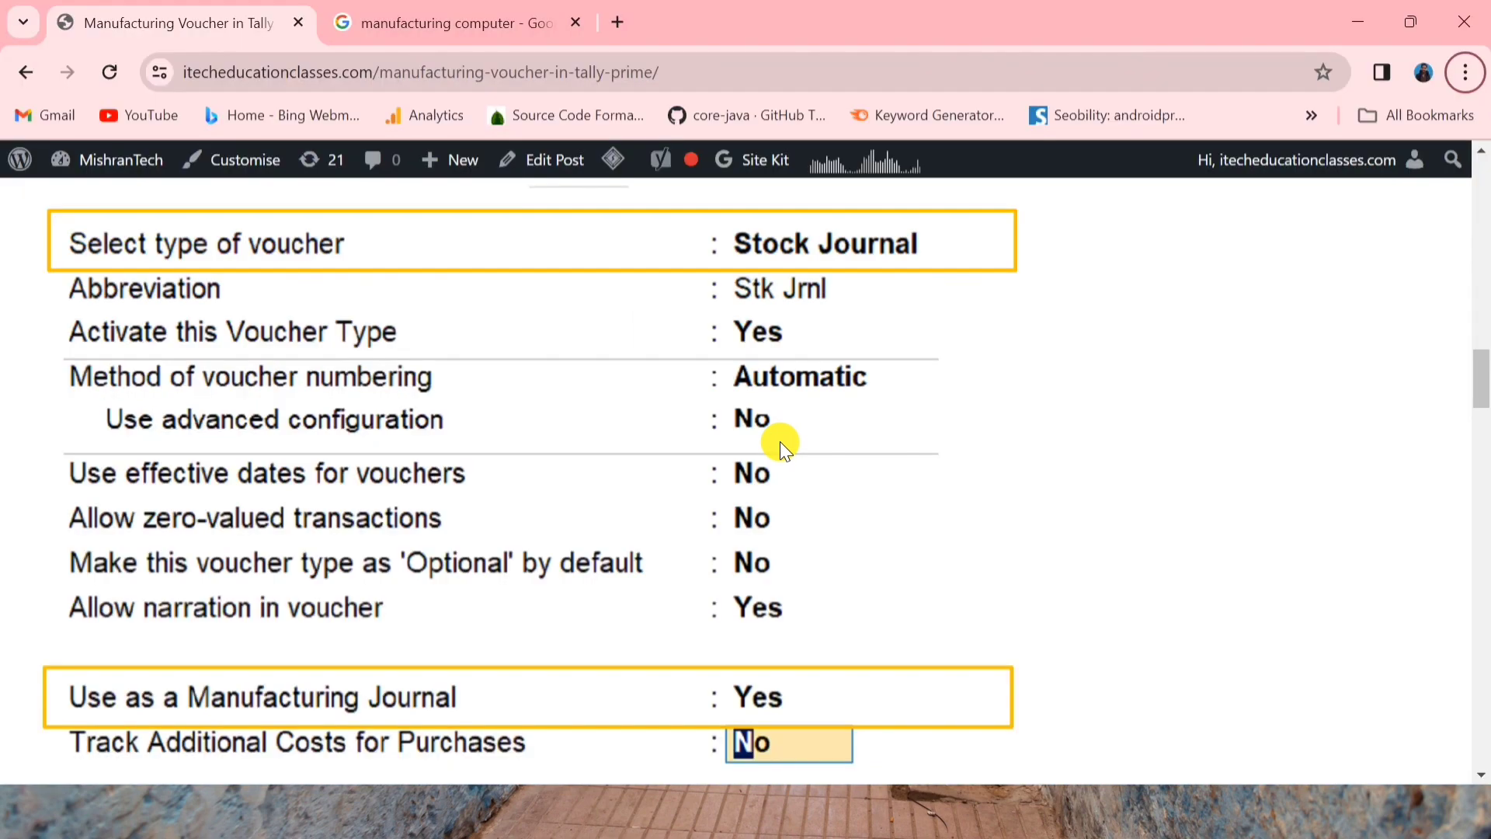
{"action": "key", "text": "alt+f"}
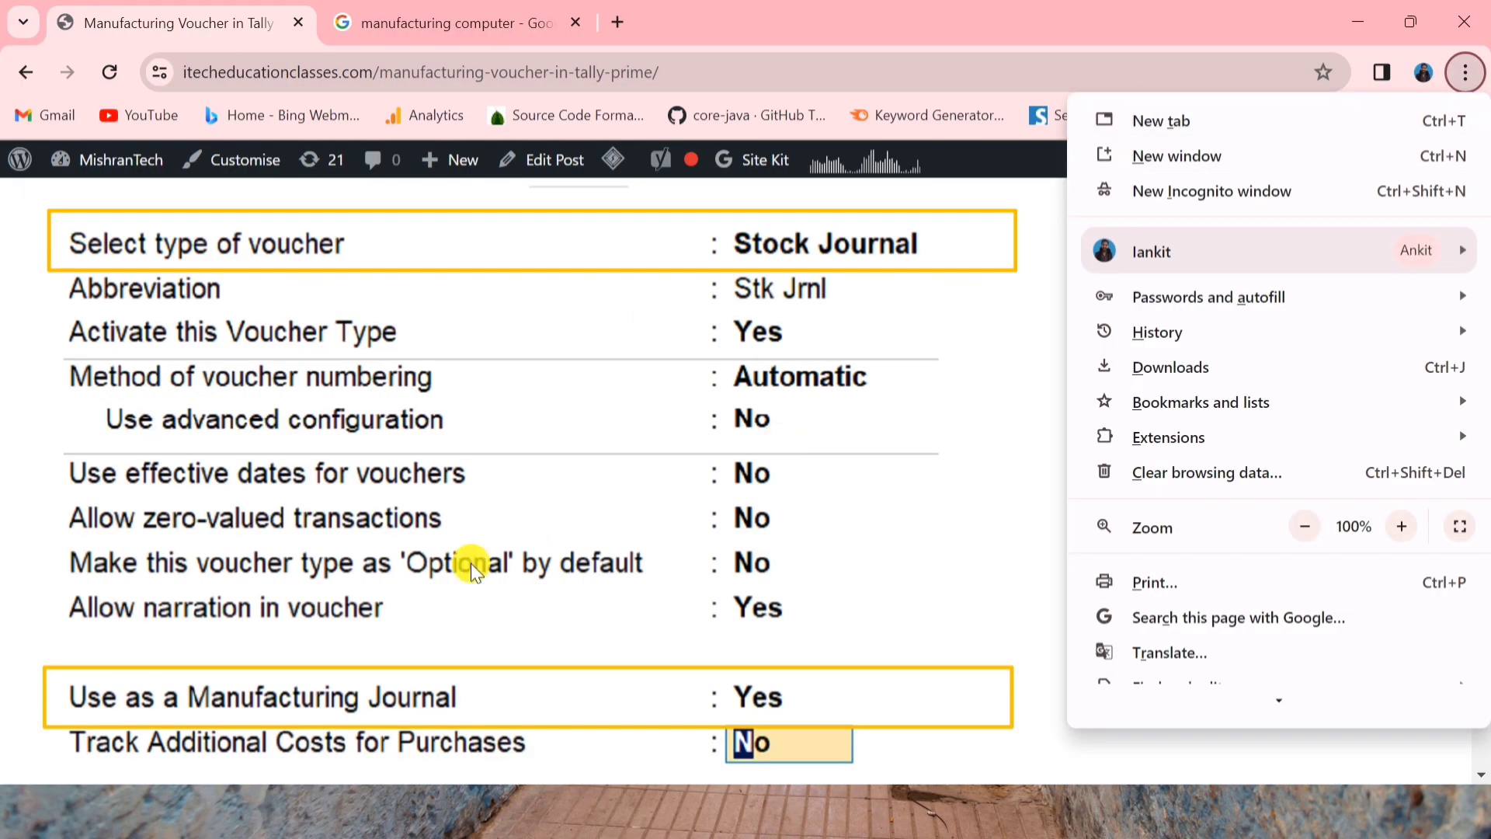
{"action": "key", "text": "Escape"}
{"action": "scroll", "coordinate": [1031, 486], "scroll_direction": "down", "scroll_amount": 3}
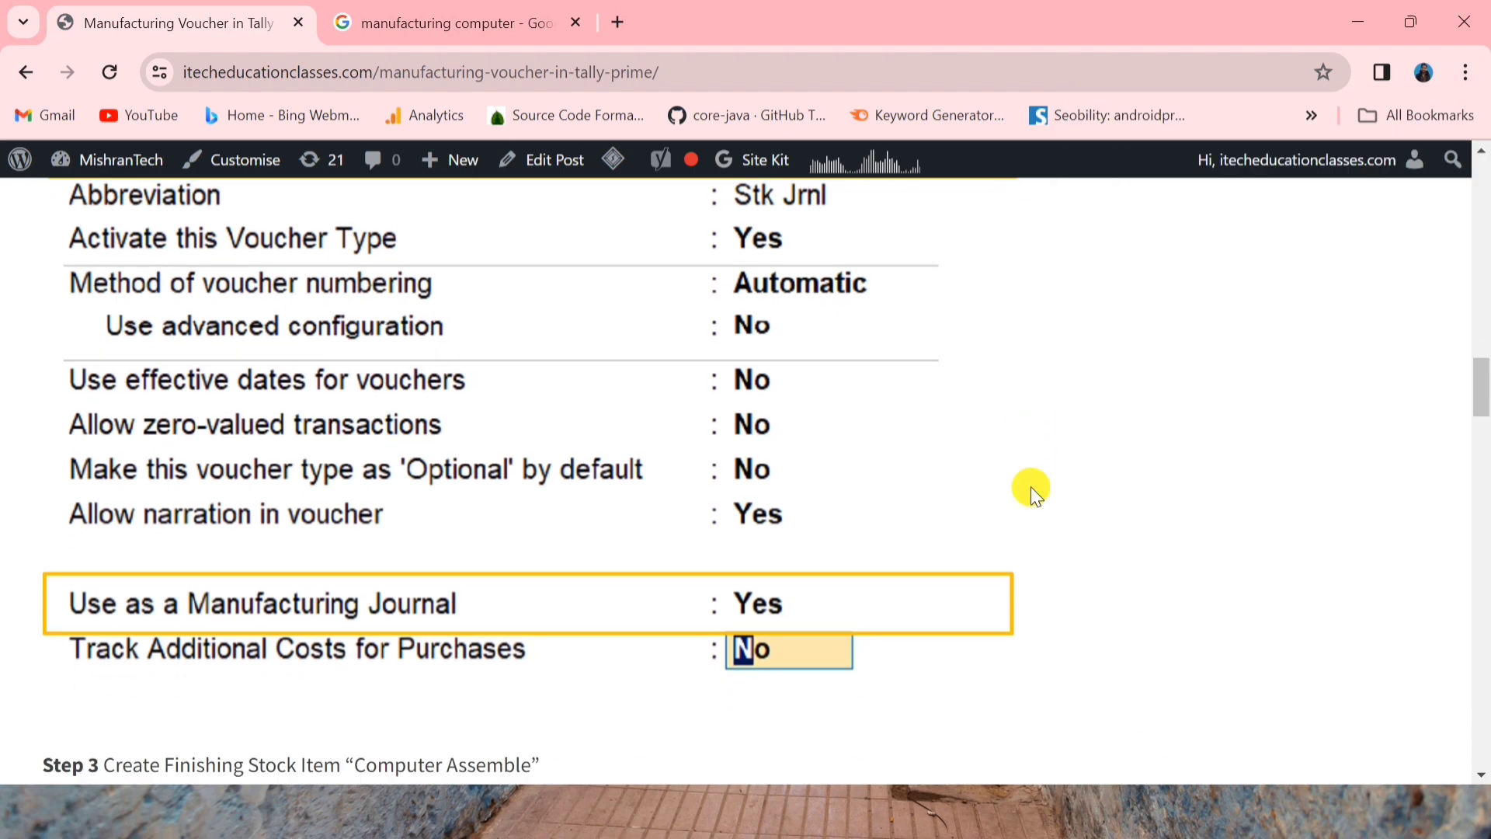
{"action": "scroll", "coordinate": [1031, 486], "scroll_direction": "down", "scroll_amount": 4}
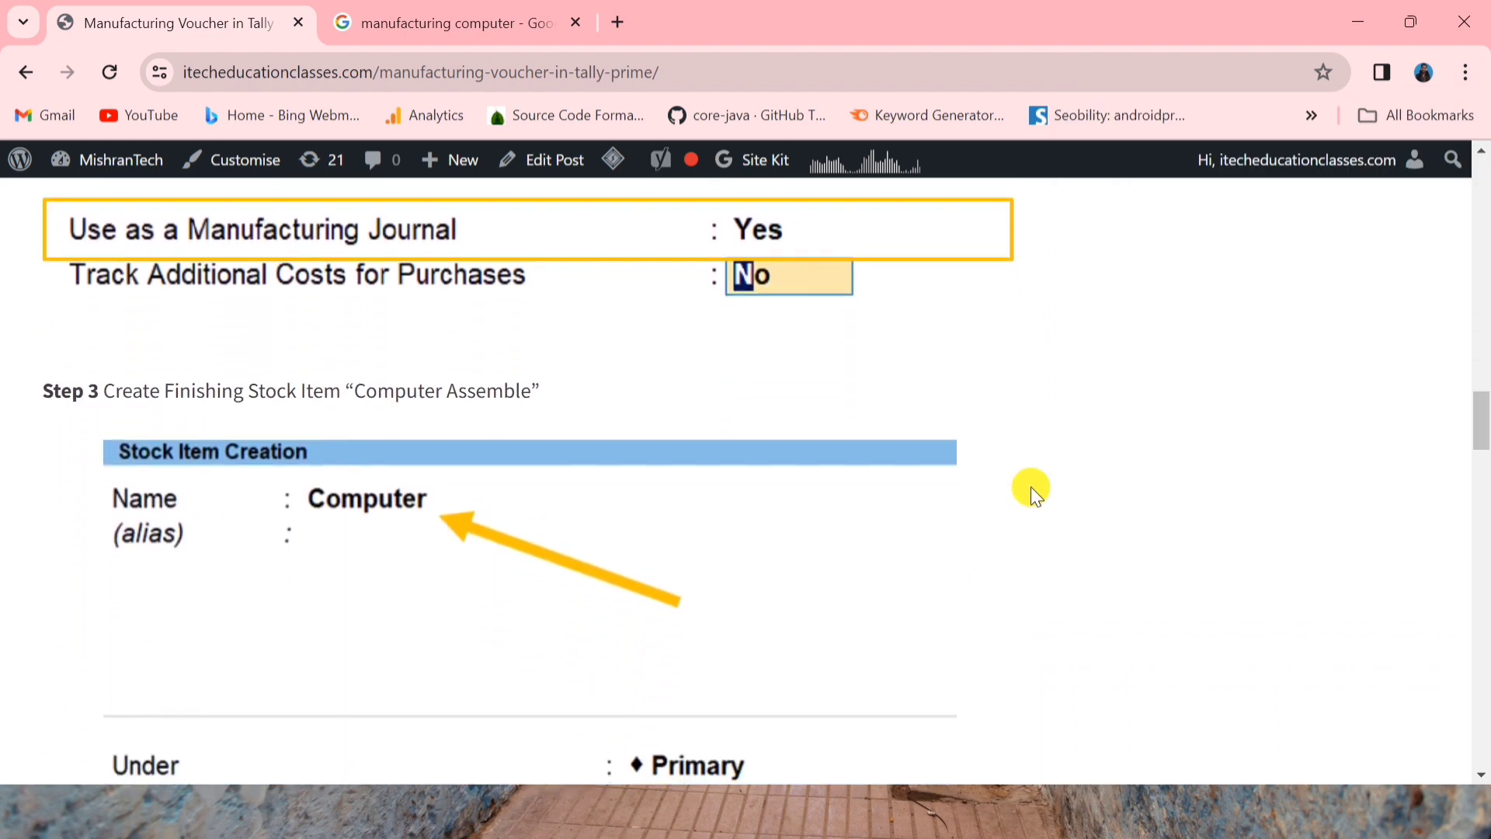
{"action": "scroll", "coordinate": [1032, 485], "scroll_direction": "down", "scroll_amount": 2}
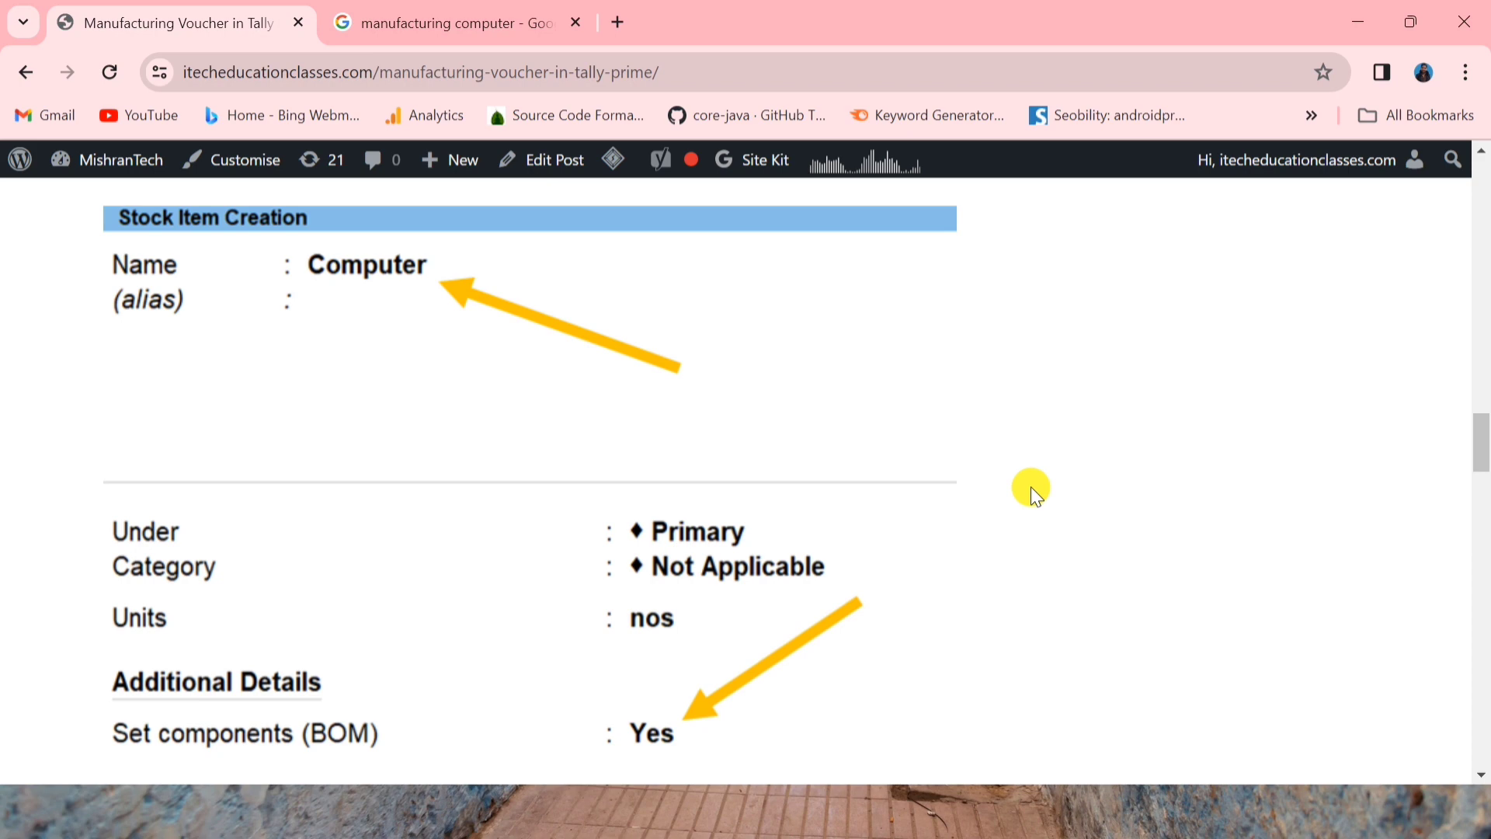
- Switch back to TallyPrime, leave voucher type creation, and start a new Stock Item master
{"action": "key", "text": "alt+Tab"}
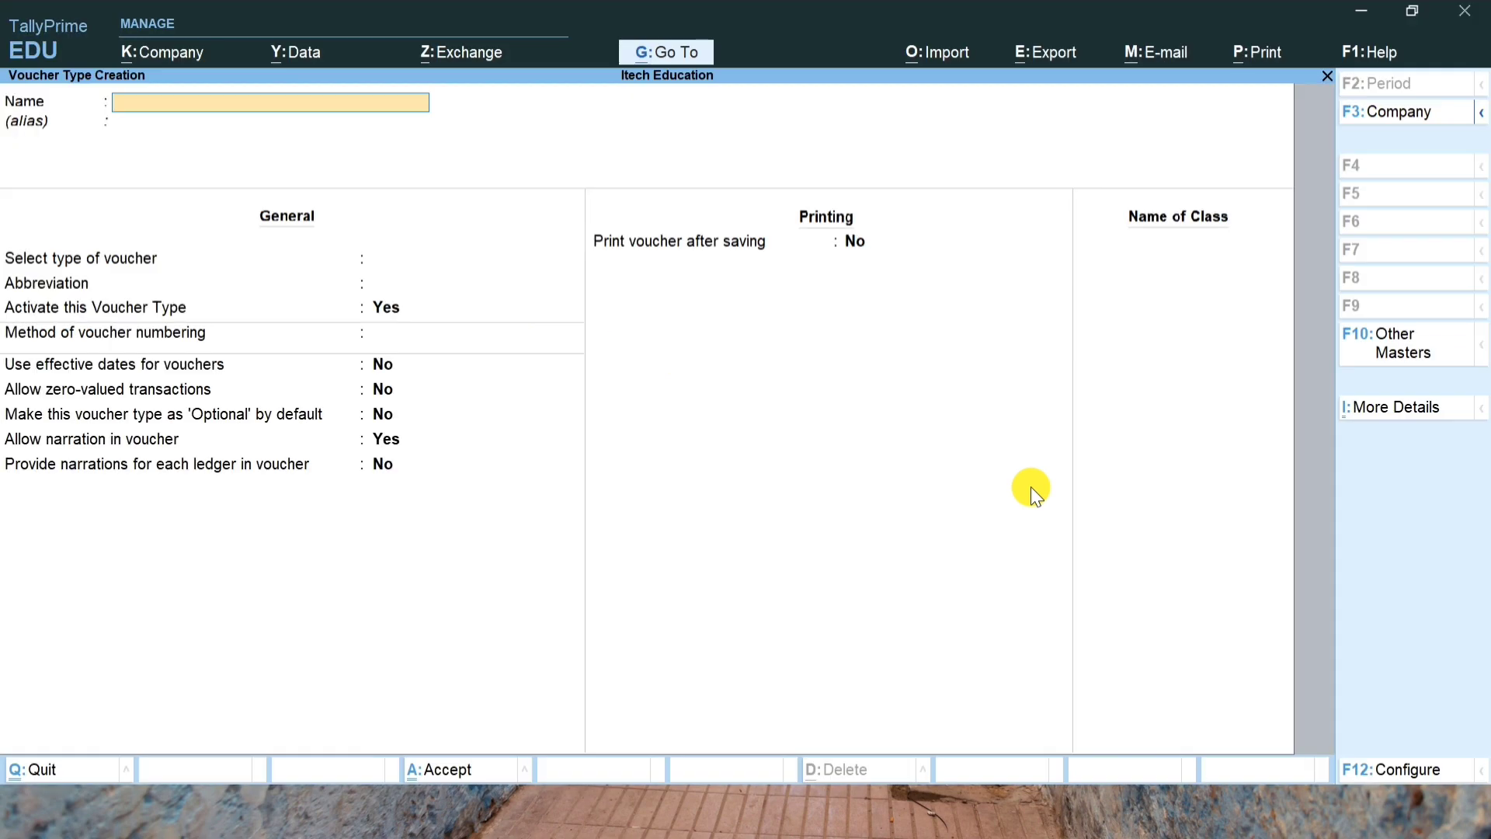
{"action": "key", "text": "Escape"}
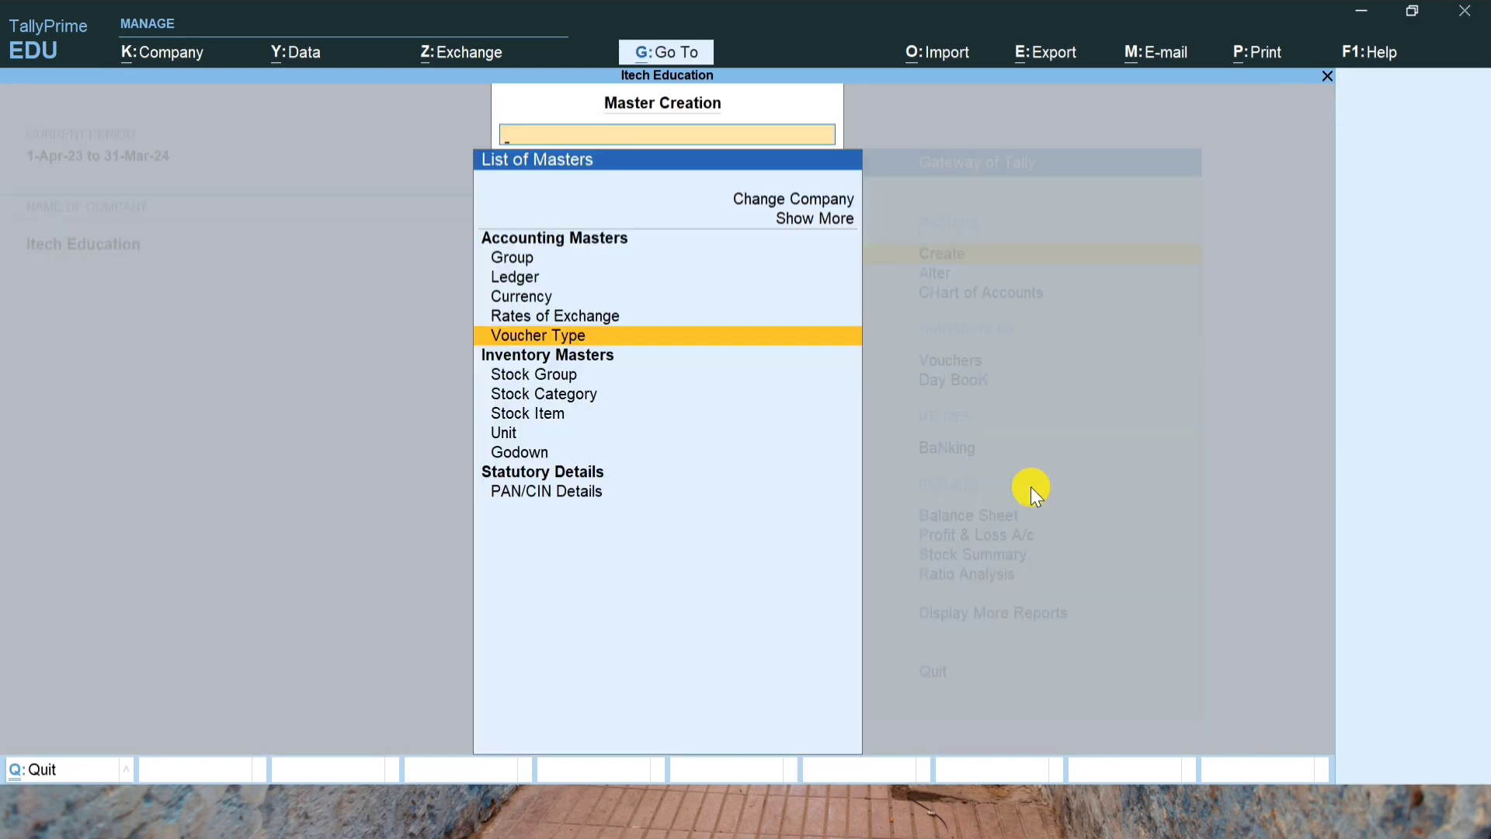
{"action": "key", "text": "Down"}
{"action": "key", "text": "Down"}
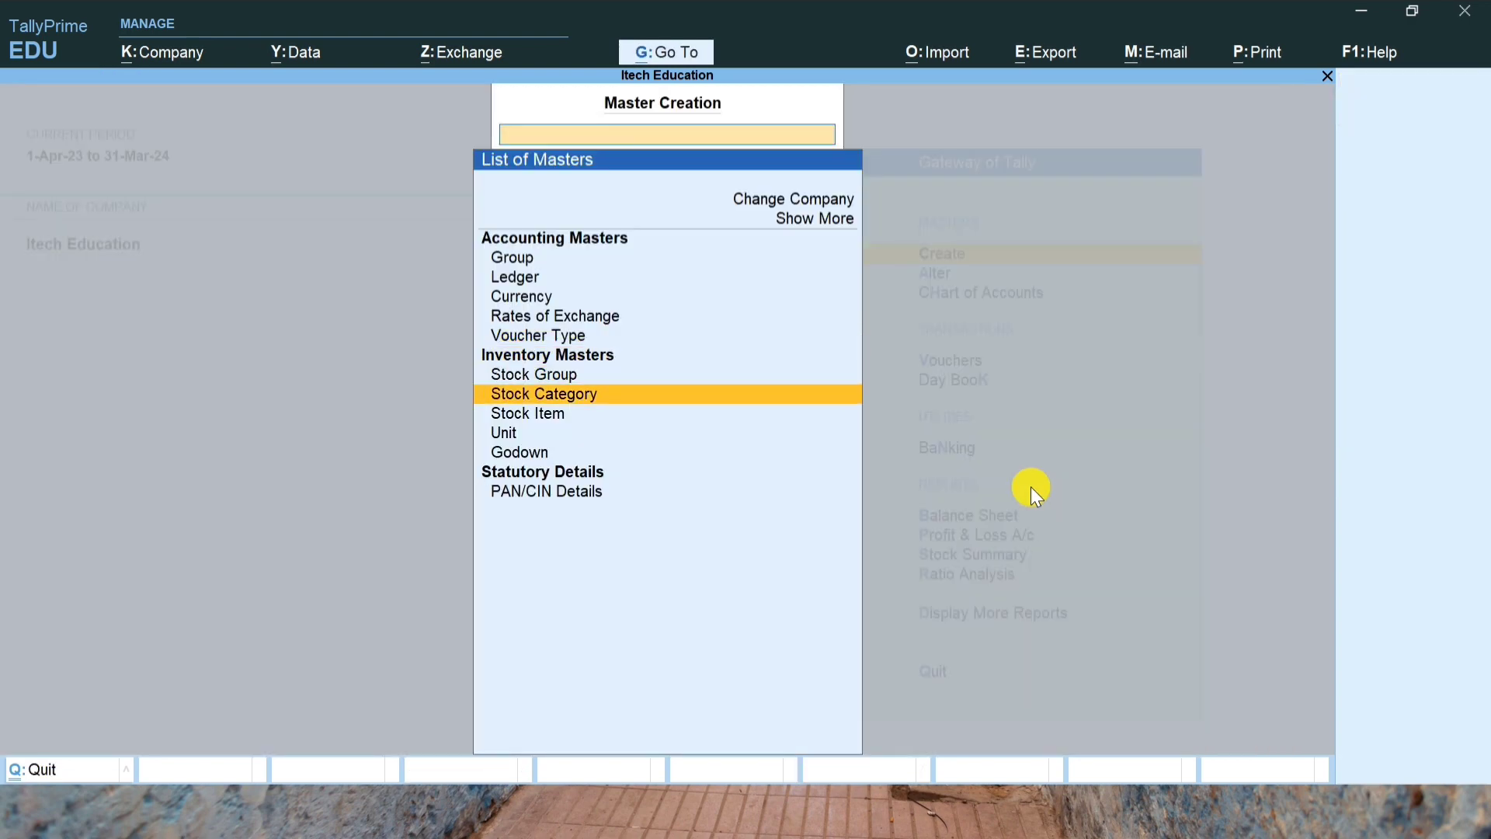
{"action": "key", "text": "Down"}
{"action": "key", "text": "Return"}
- Name the stock item Computer, keep it under Primary with no category, and set its unit to nos
{"action": "type", "text": "Co"}
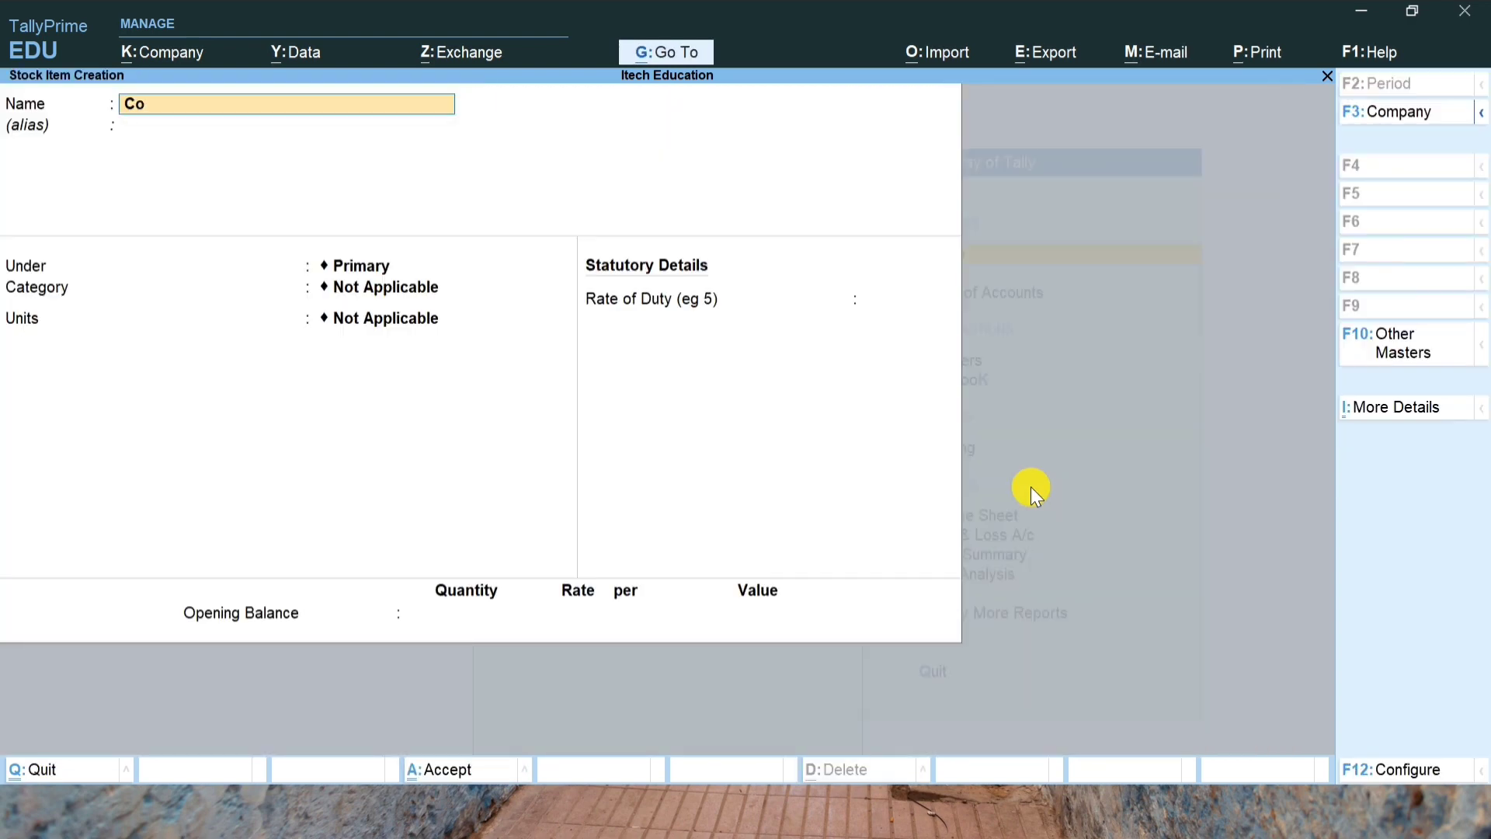
{"action": "type", "text": "mputer"}
{"action": "key", "text": "Return"}
{"action": "key", "text": "Return"}
{"action": "key", "text": "Return"}
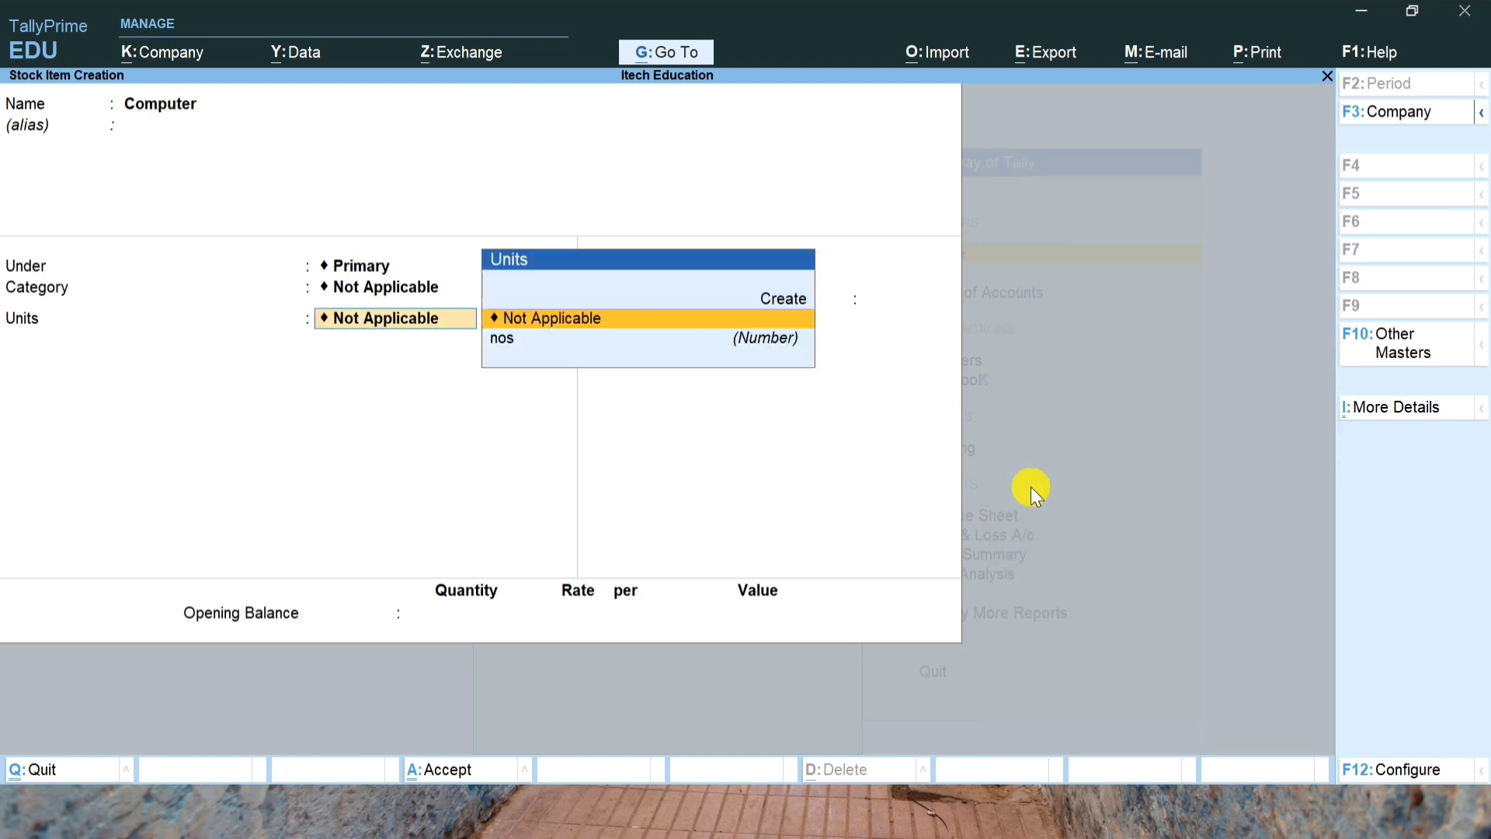
{"action": "key", "text": "Down"}
{"action": "key", "text": "Return"}
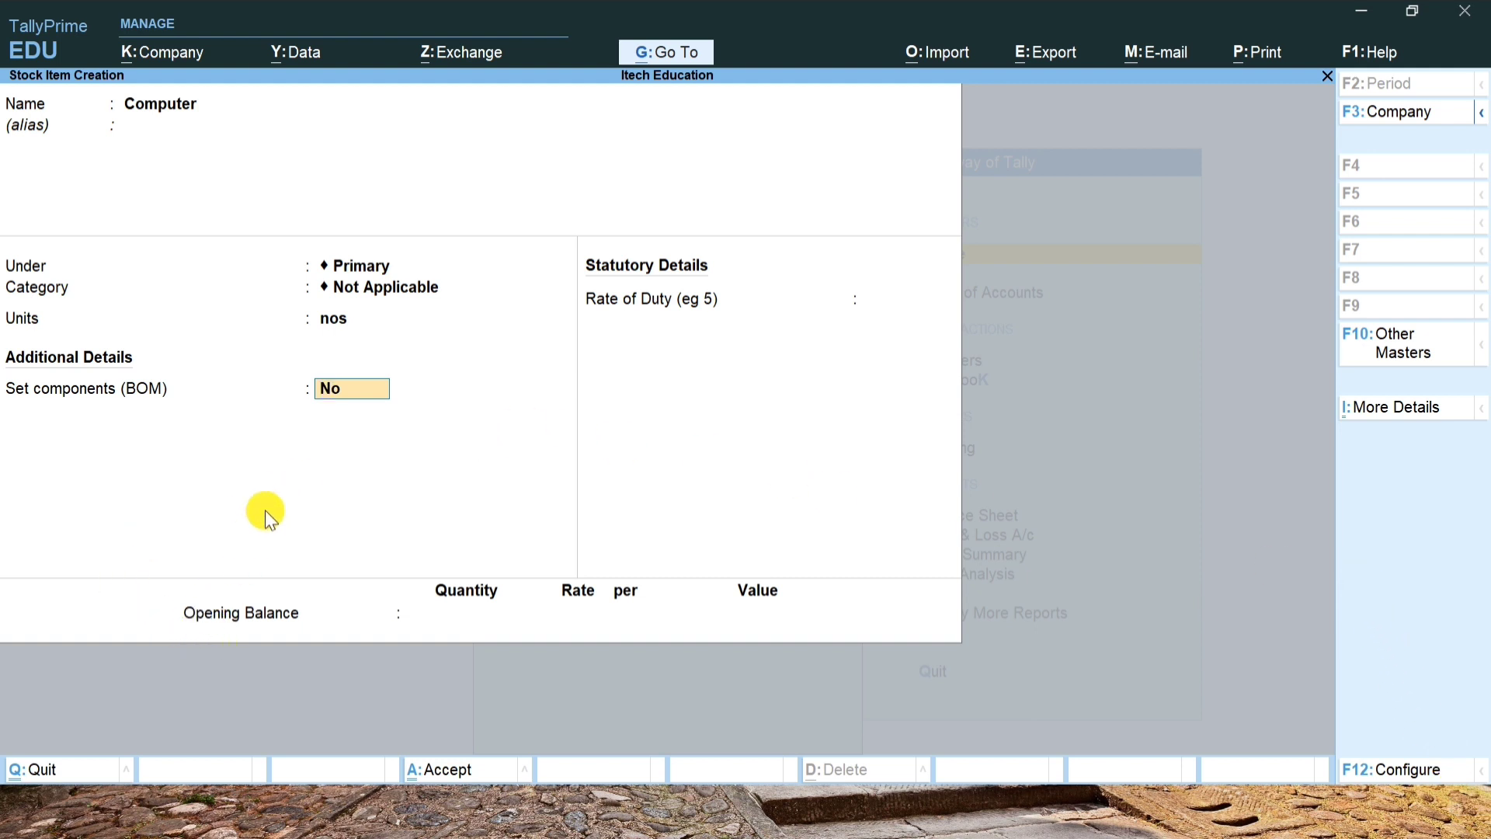
- Enable components (BOM) for the Computer item, name the BOM Computer, and set its unit of manufacture to 1
{"action": "type", "text": "y"}
{"action": "key", "text": "Return"}
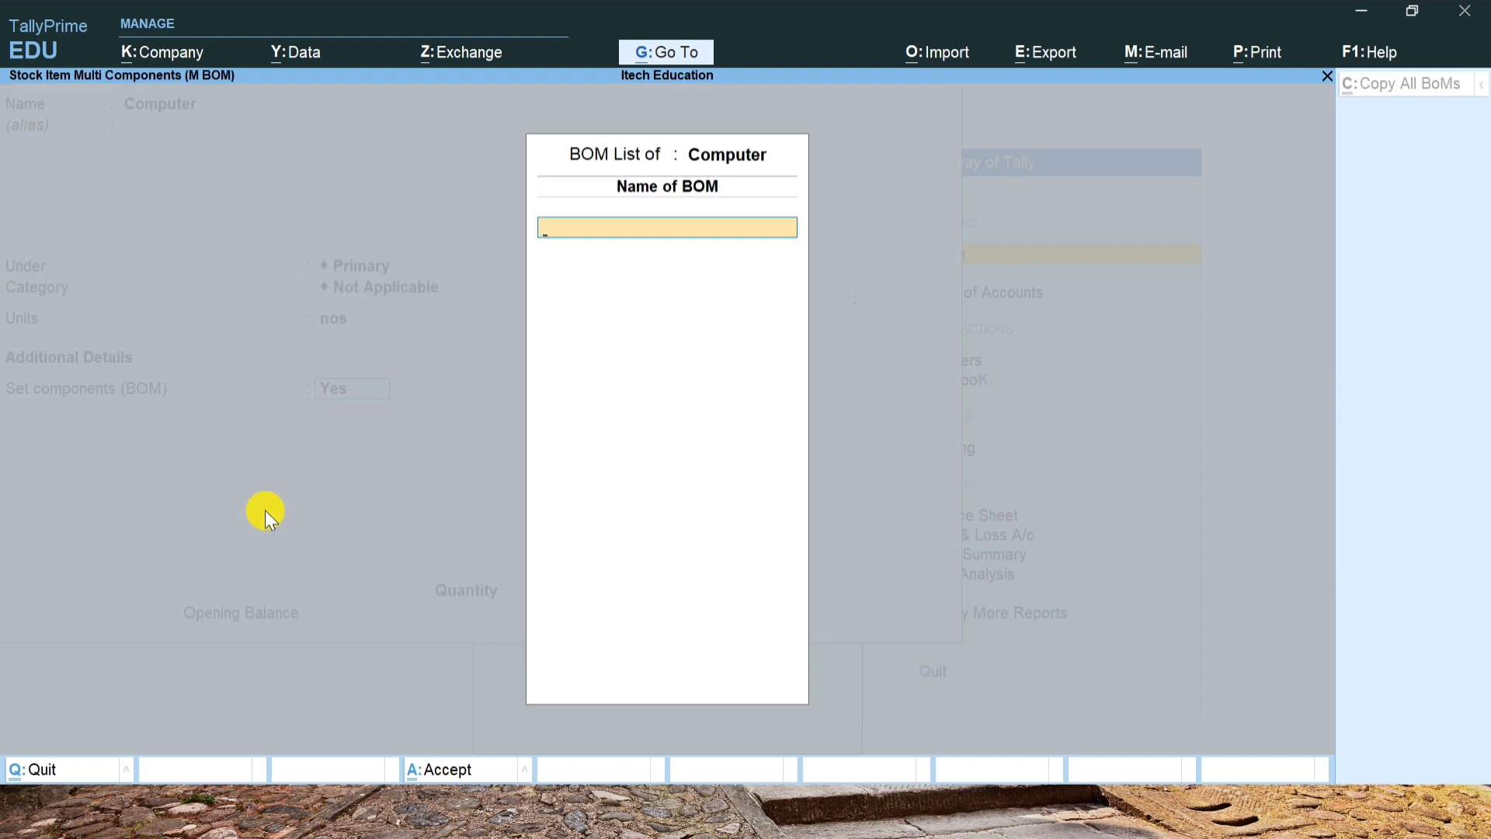
{"action": "type", "text": "Computer"}
{"action": "key", "text": "Return"}
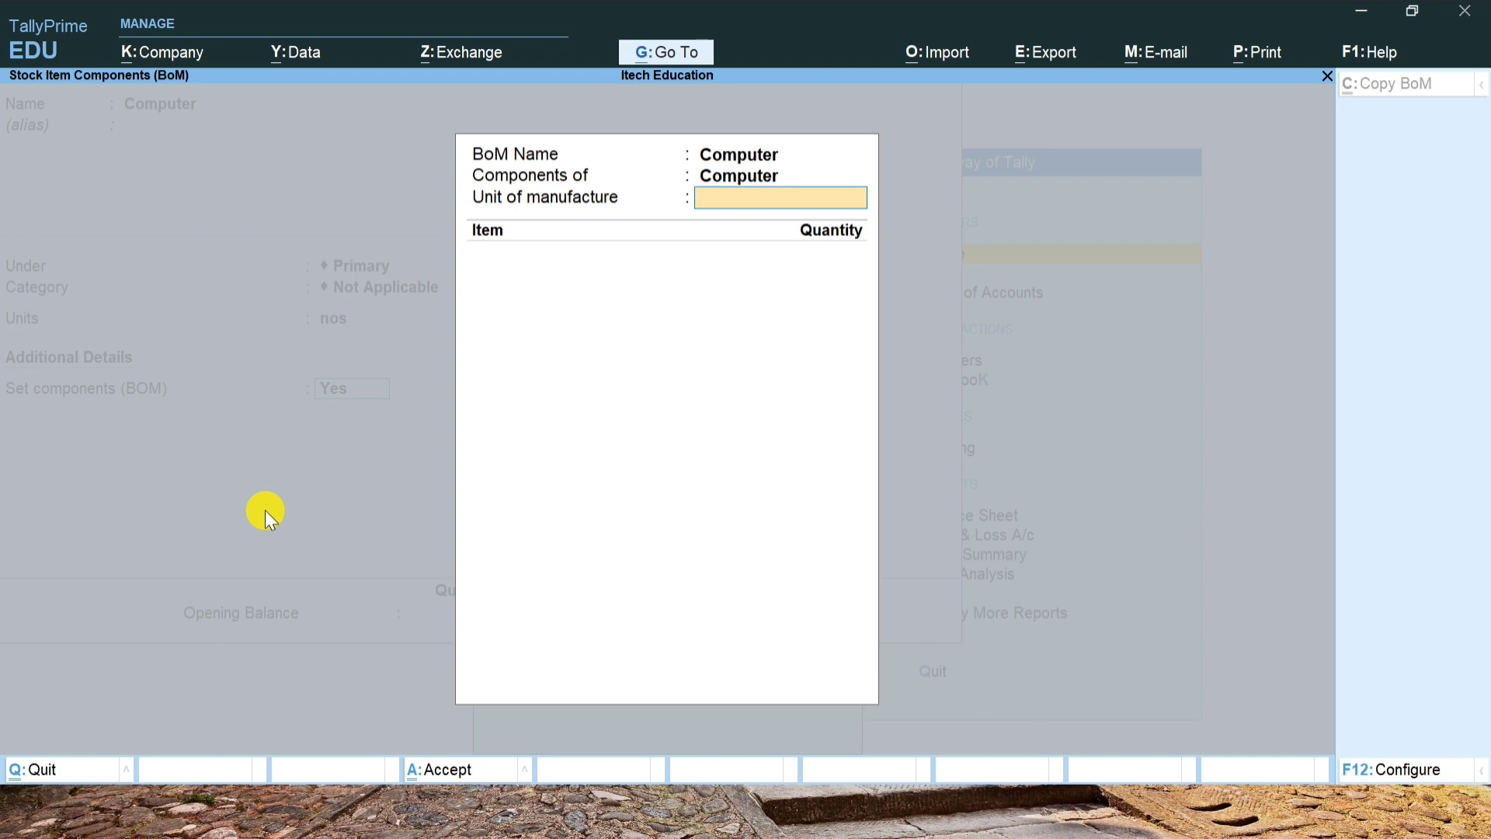
{"action": "type", "text": "1"}
{"action": "key", "text": "Return"}
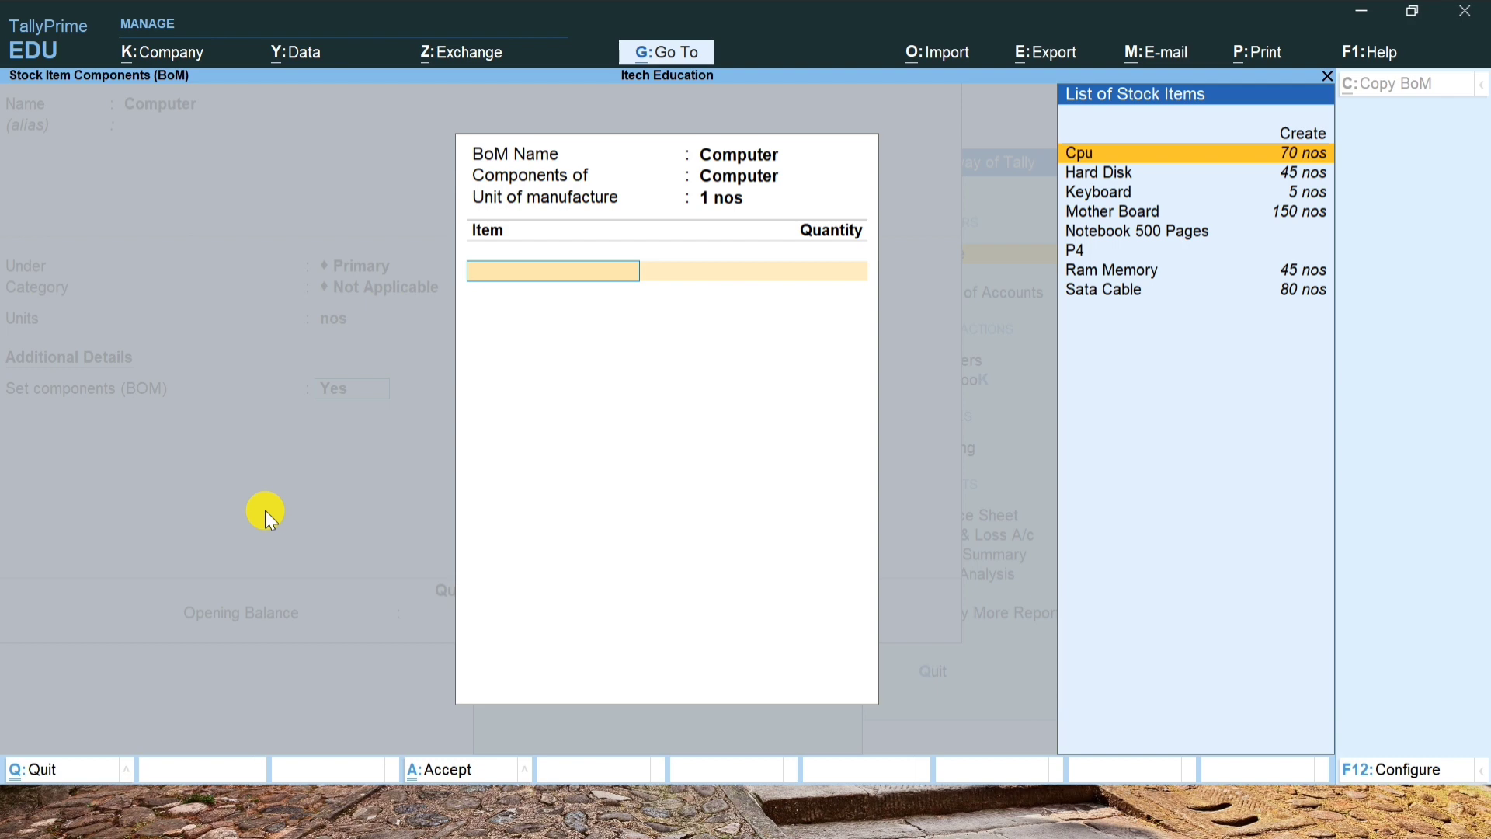
- Add Cpu and Hard Disk as BOM components with a quantity of 1 nos each
{"action": "key", "text": "Return"}
{"action": "type", "text": "1"}
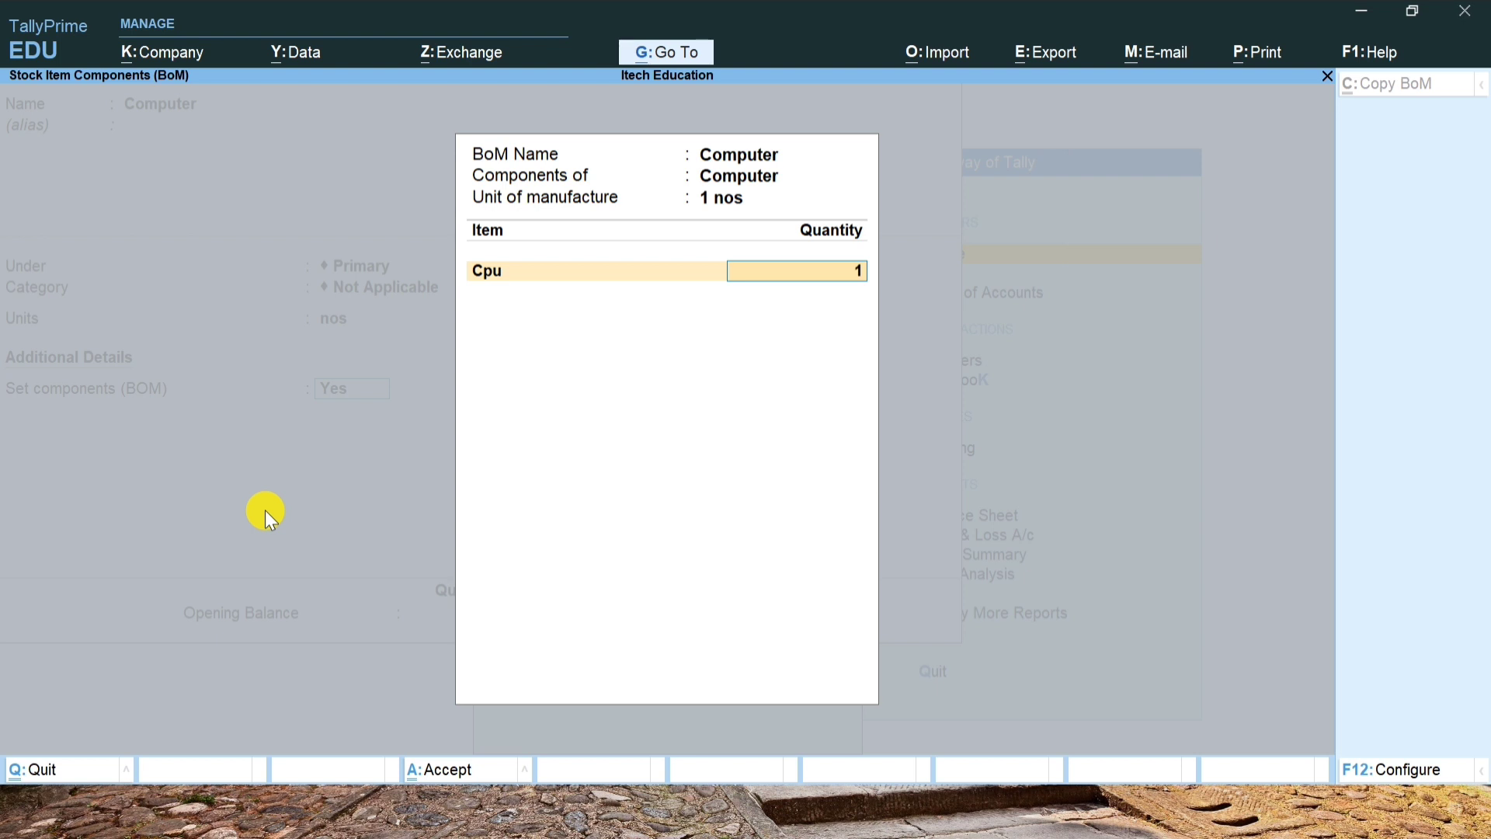
{"action": "key", "text": "Return"}
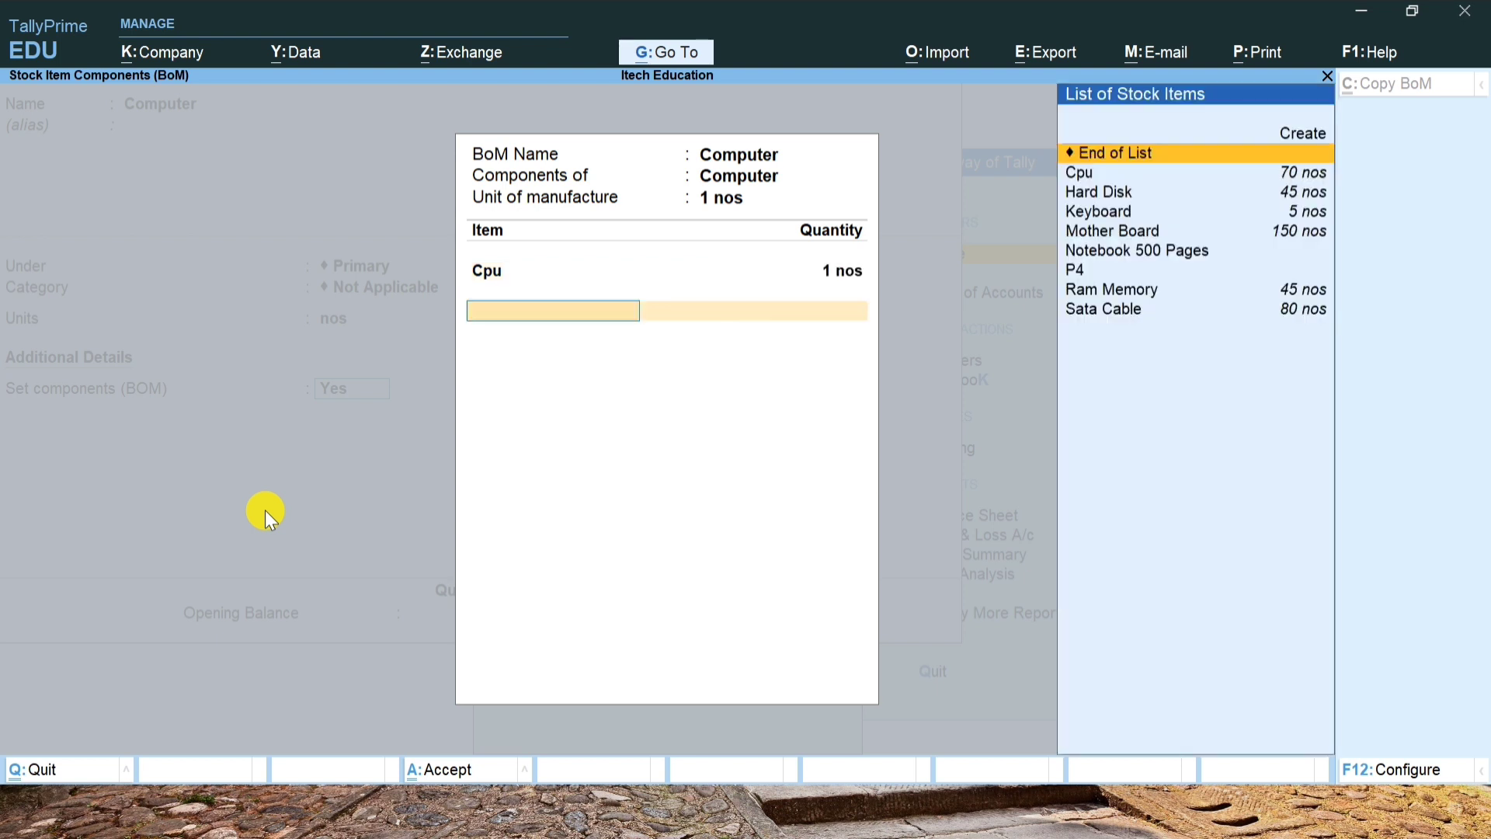
{"action": "key", "text": "Down"}
{"action": "key", "text": "Down"}
{"action": "key", "text": "Return"}
{"action": "type", "text": "1"}
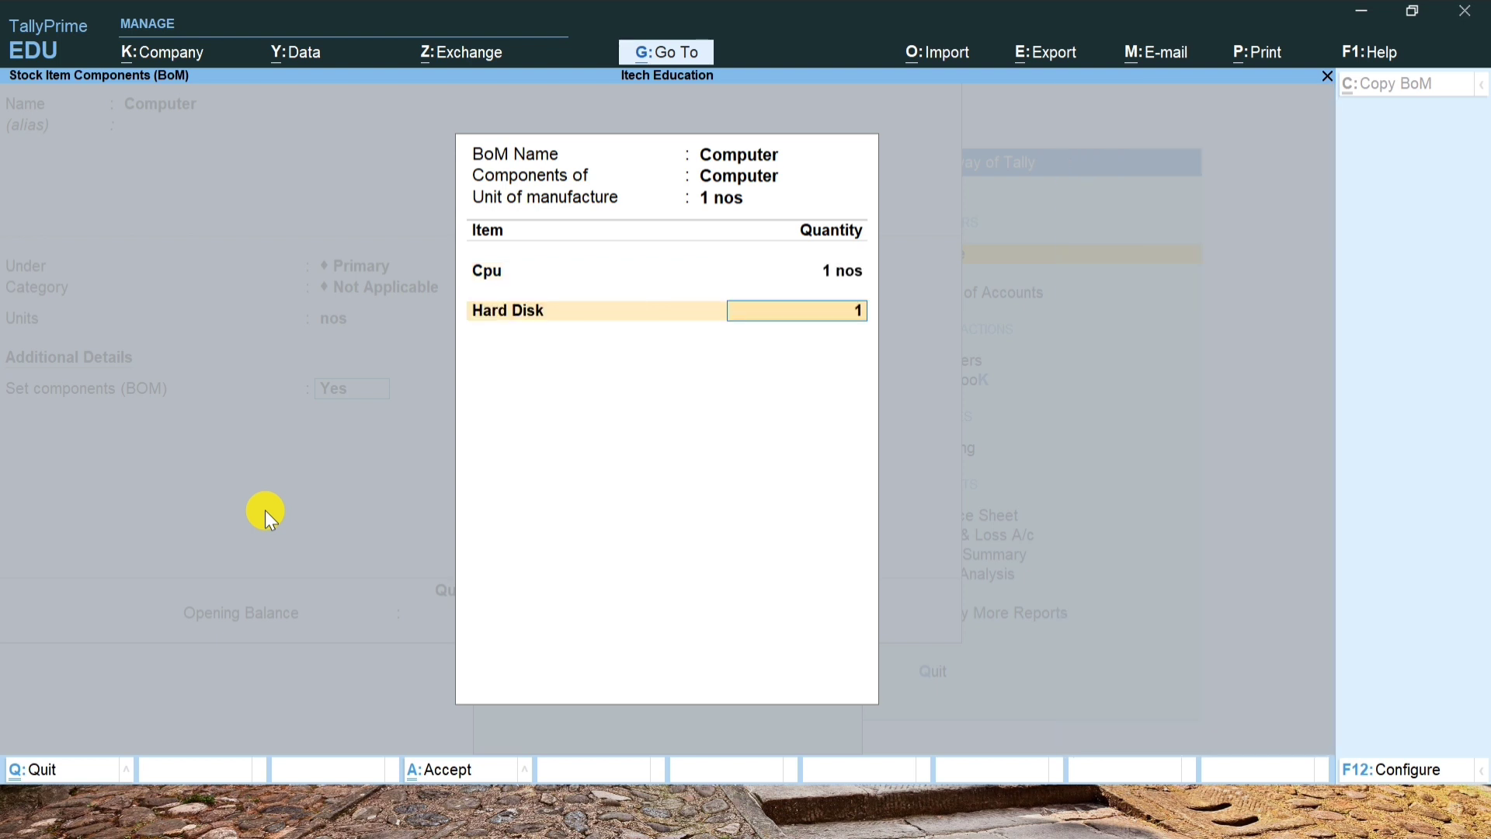
{"action": "key", "text": "Return"}
- Add Keyboard to the Computer BOM with a quantity of 1 nos
{"action": "key", "text": "Down"}
{"action": "key", "text": "Down"}
{"action": "key", "text": "Down"}
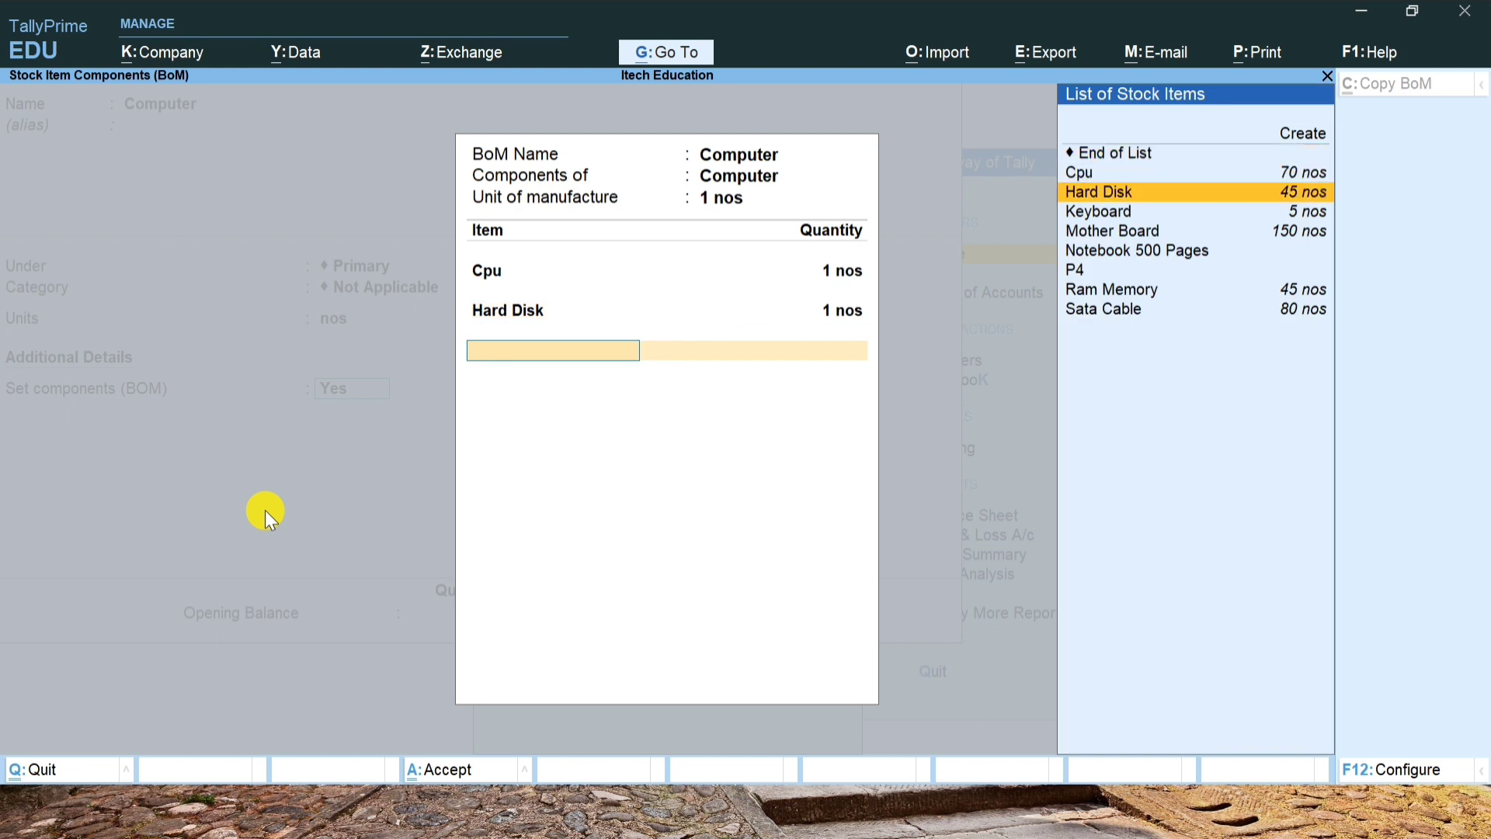
{"action": "key", "text": "Return"}
{"action": "type", "text": "1"}
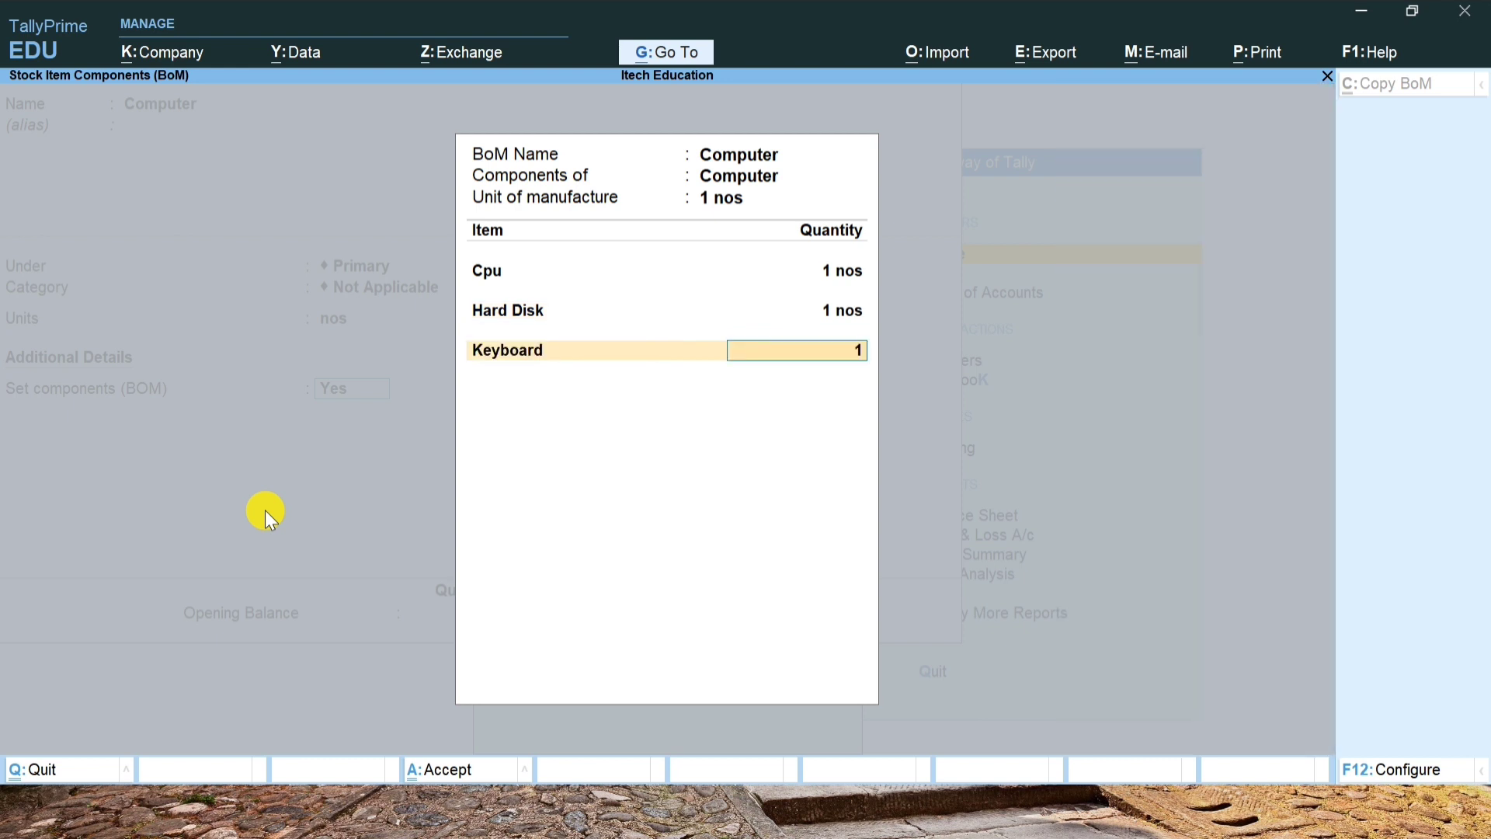
{"action": "key", "text": "Return"}
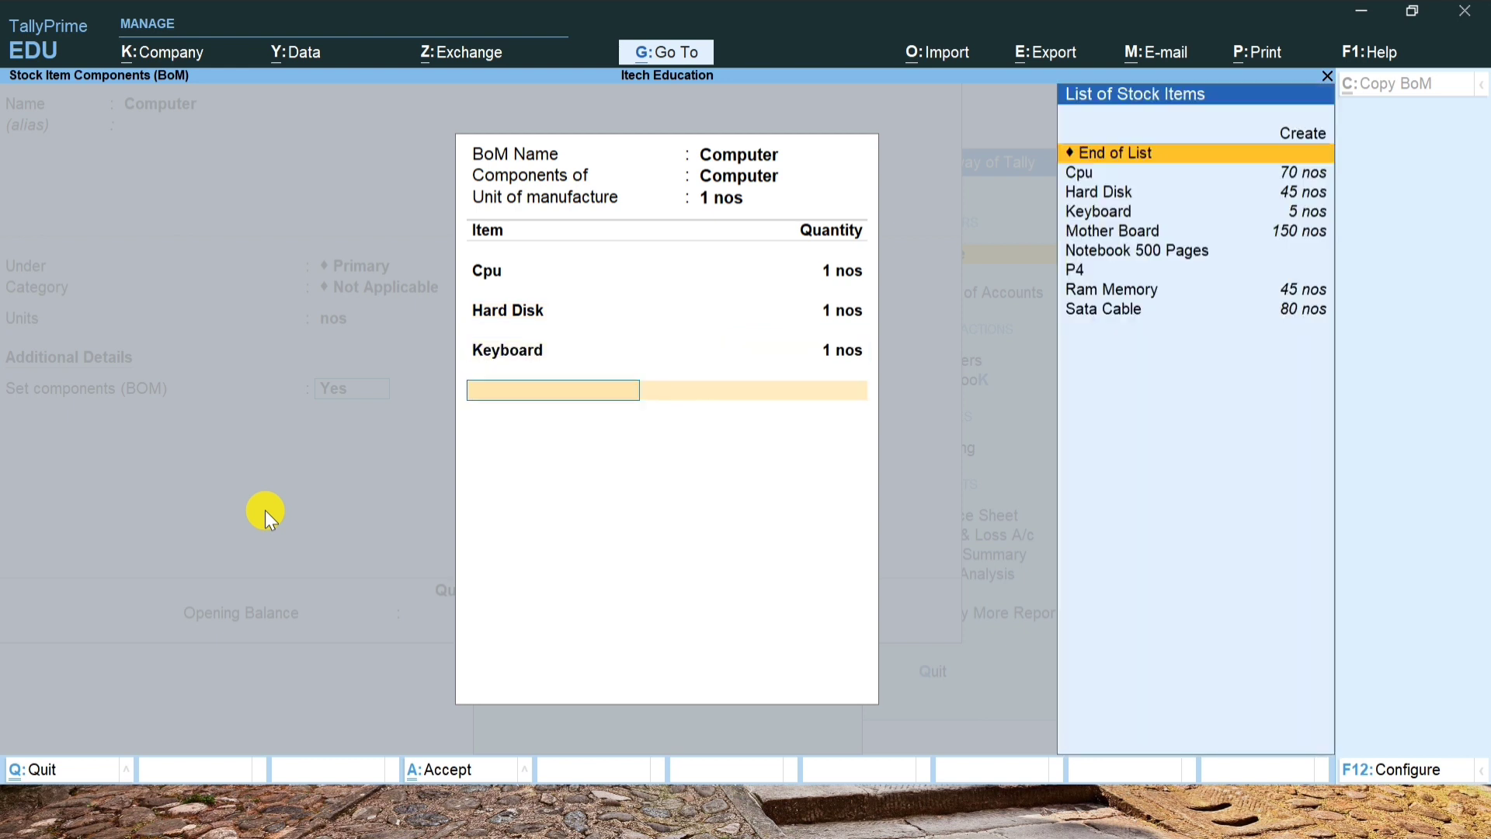
- Add Mother Board to the Computer BOM with a quantity of 1 nos
{"action": "key", "text": "Down"}
{"action": "key", "text": "Down"}
{"action": "key", "text": "Down"}
{"action": "key", "text": "Down"}
{"action": "key", "text": "Return"}
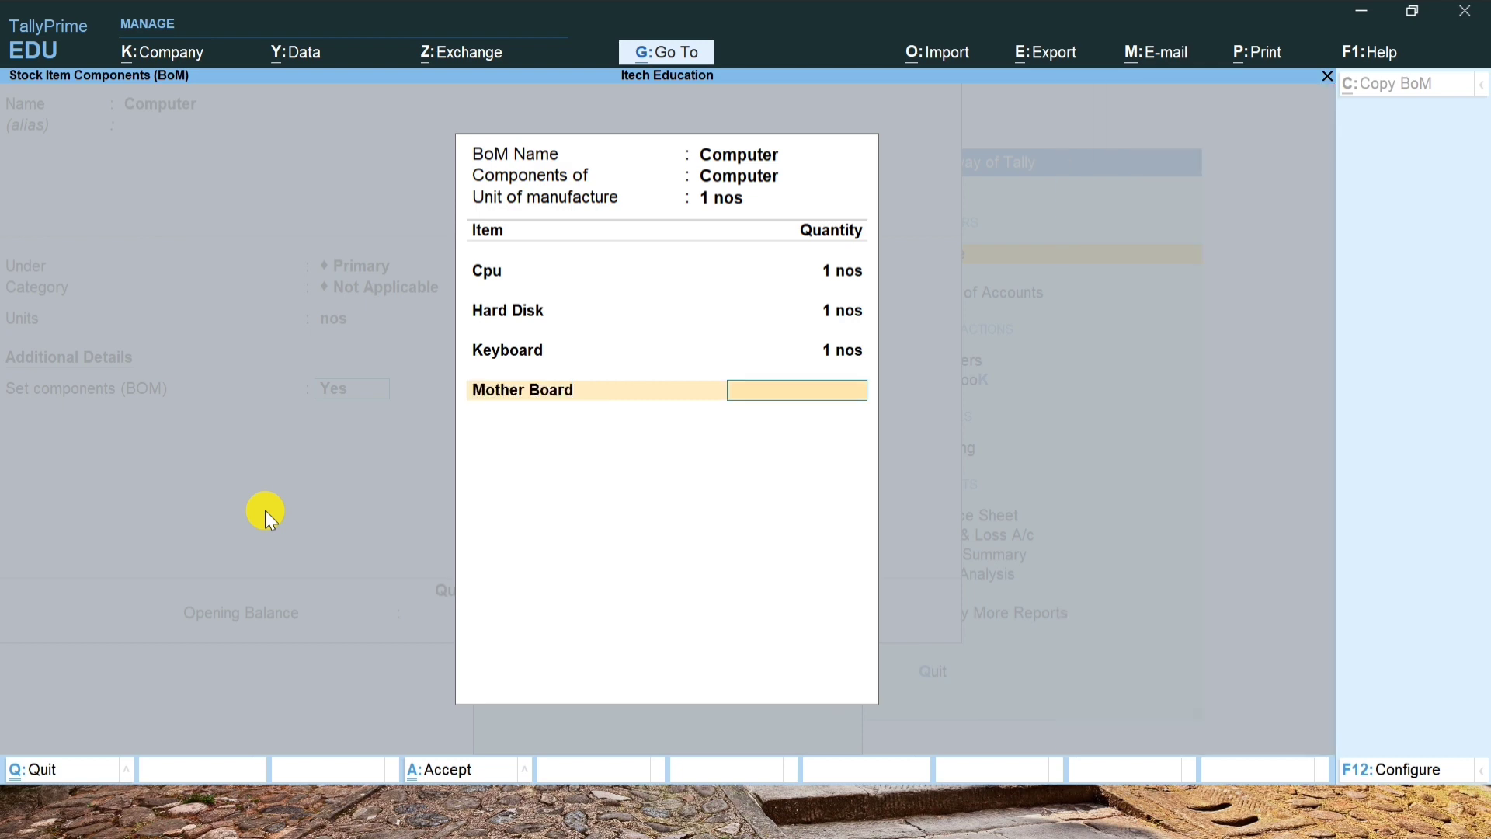
{"action": "type", "text": "1"}
{"action": "key", "text": "Return"}
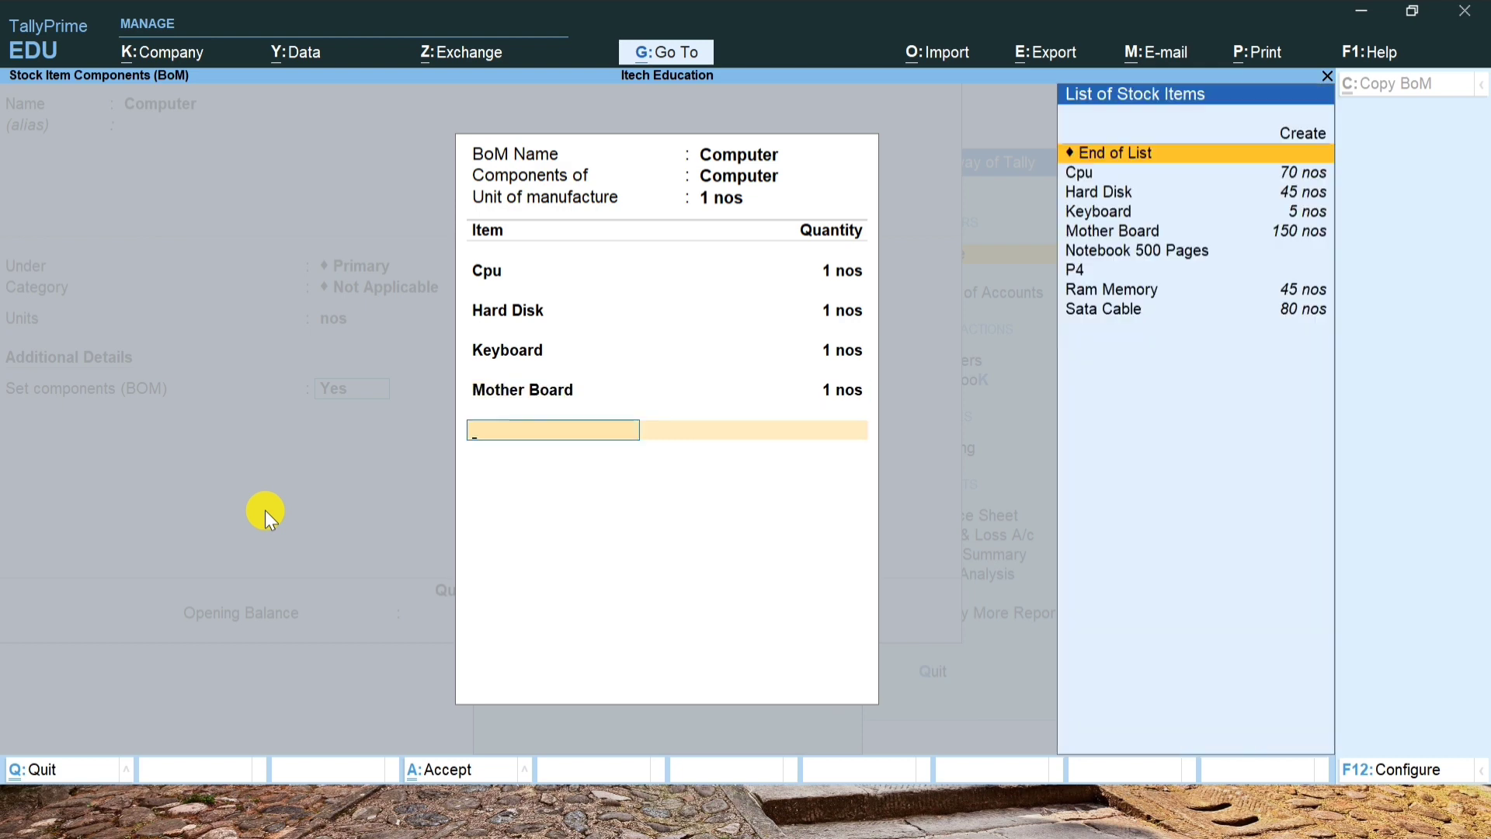
- Add Ram Memory to the Computer BOM with a quantity of 8 nos
{"action": "key", "text": "Down"}
{"action": "key", "text": "Down"}
{"action": "key", "text": "Down"}
{"action": "key", "text": "Down"}
{"action": "key", "text": "Down"}
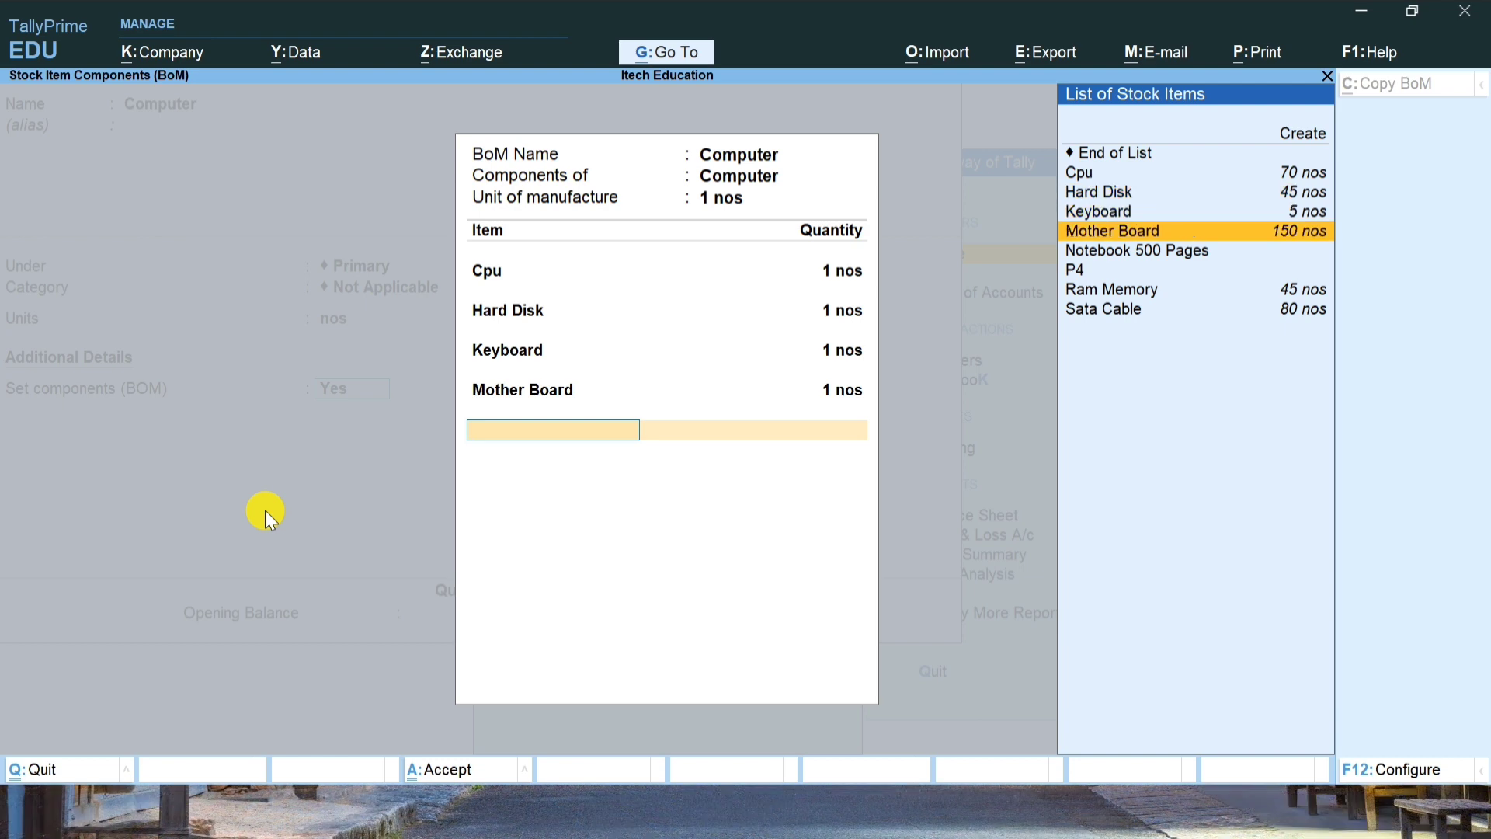
{"action": "key", "text": "Down"}
{"action": "key", "text": "Down"}
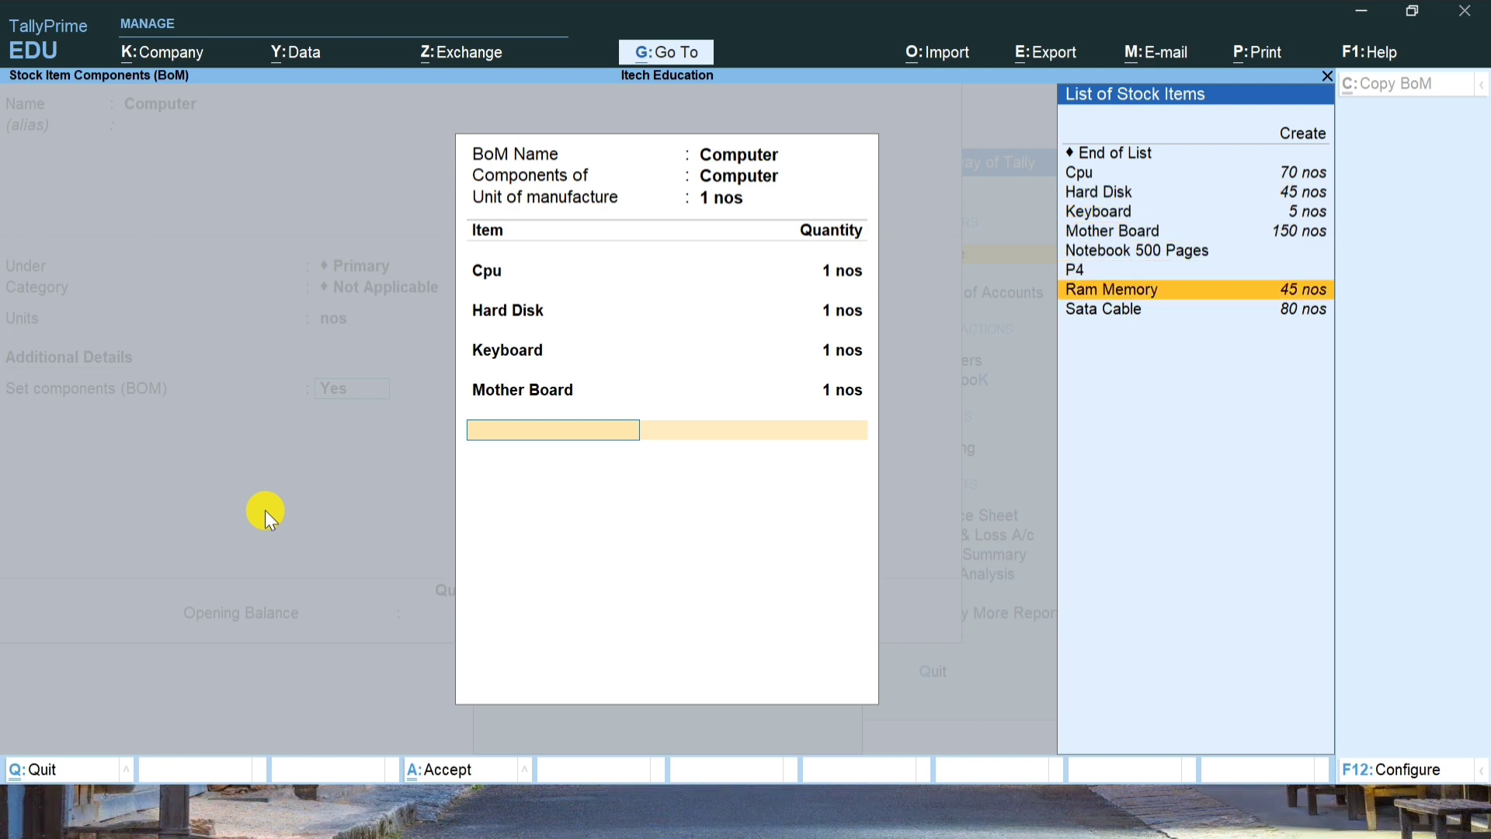
{"action": "key", "text": "Return"}
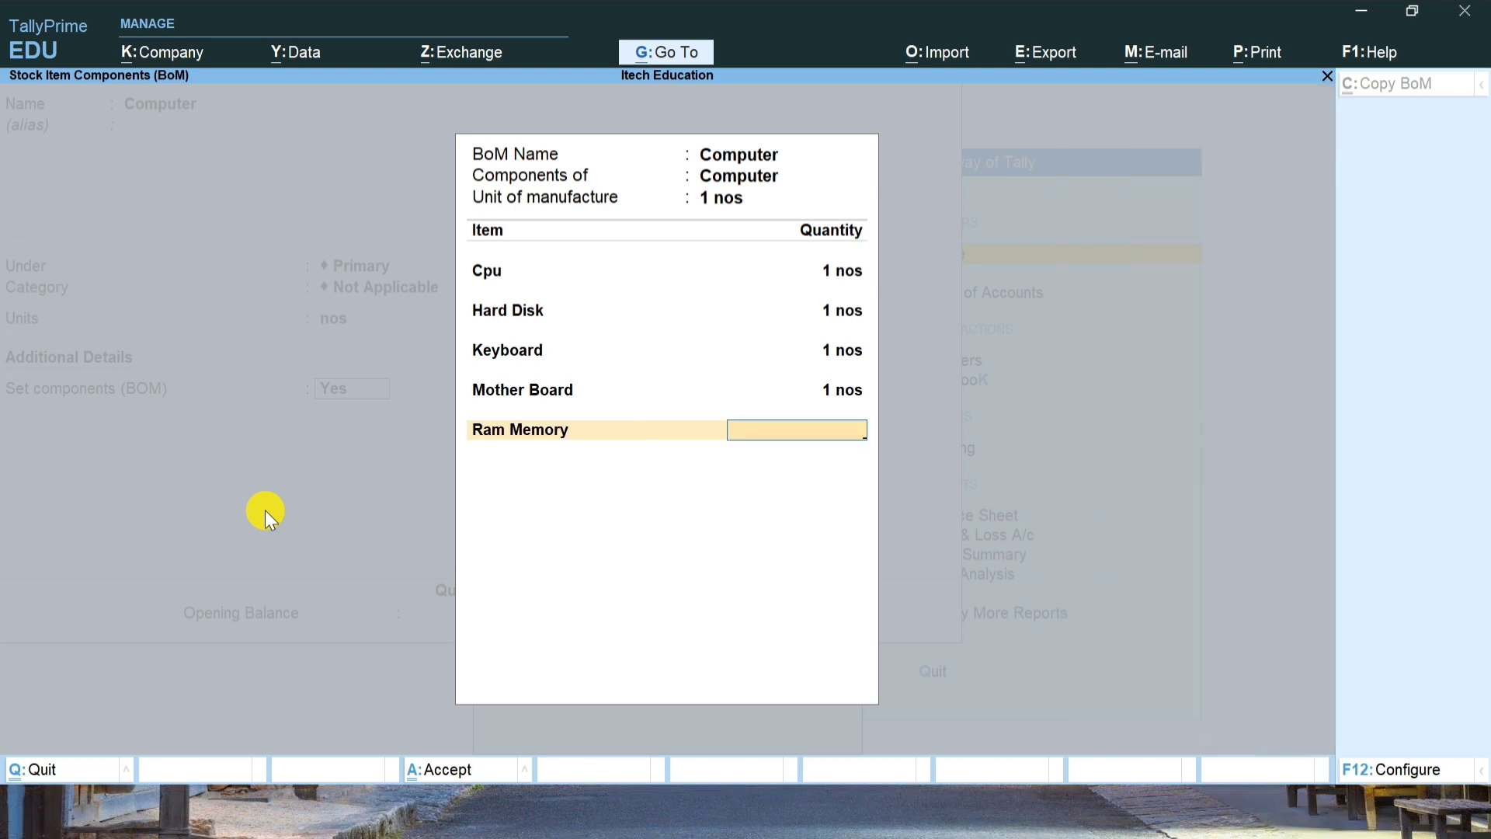
{"action": "type", "text": "8"}
{"action": "key", "text": "Return"}
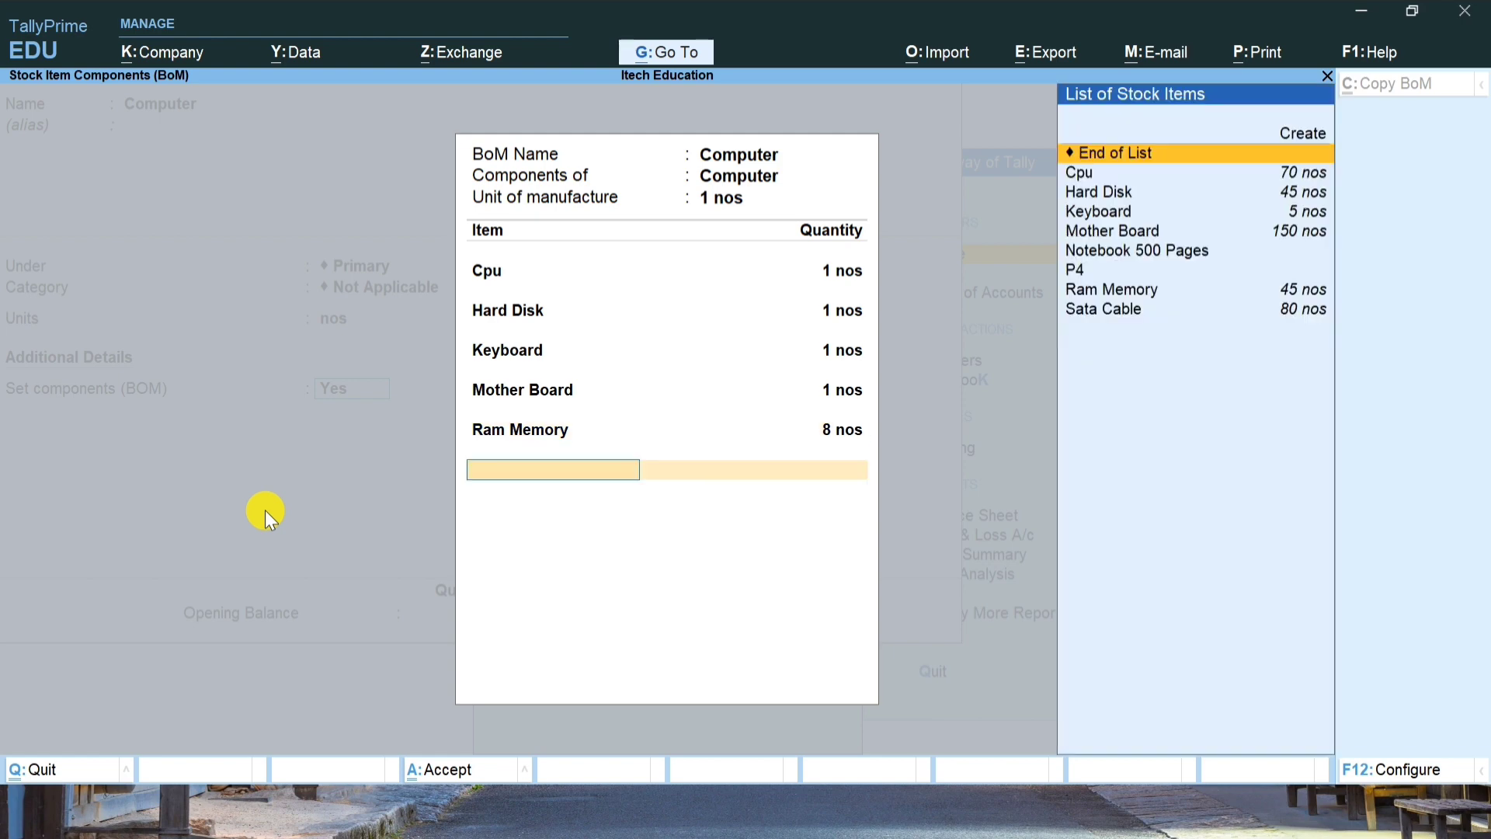
- Add Sata Cable to the Computer BOM with a quantity of 2 nos
{"action": "key", "text": "Down"}
{"action": "key", "text": "Down"}
{"action": "key", "text": "Down"}
{"action": "key", "text": "Down"}
{"action": "key", "text": "Down"}
{"action": "key", "text": "Down"}
{"action": "key", "text": "Down"}
{"action": "key", "text": "Down"}
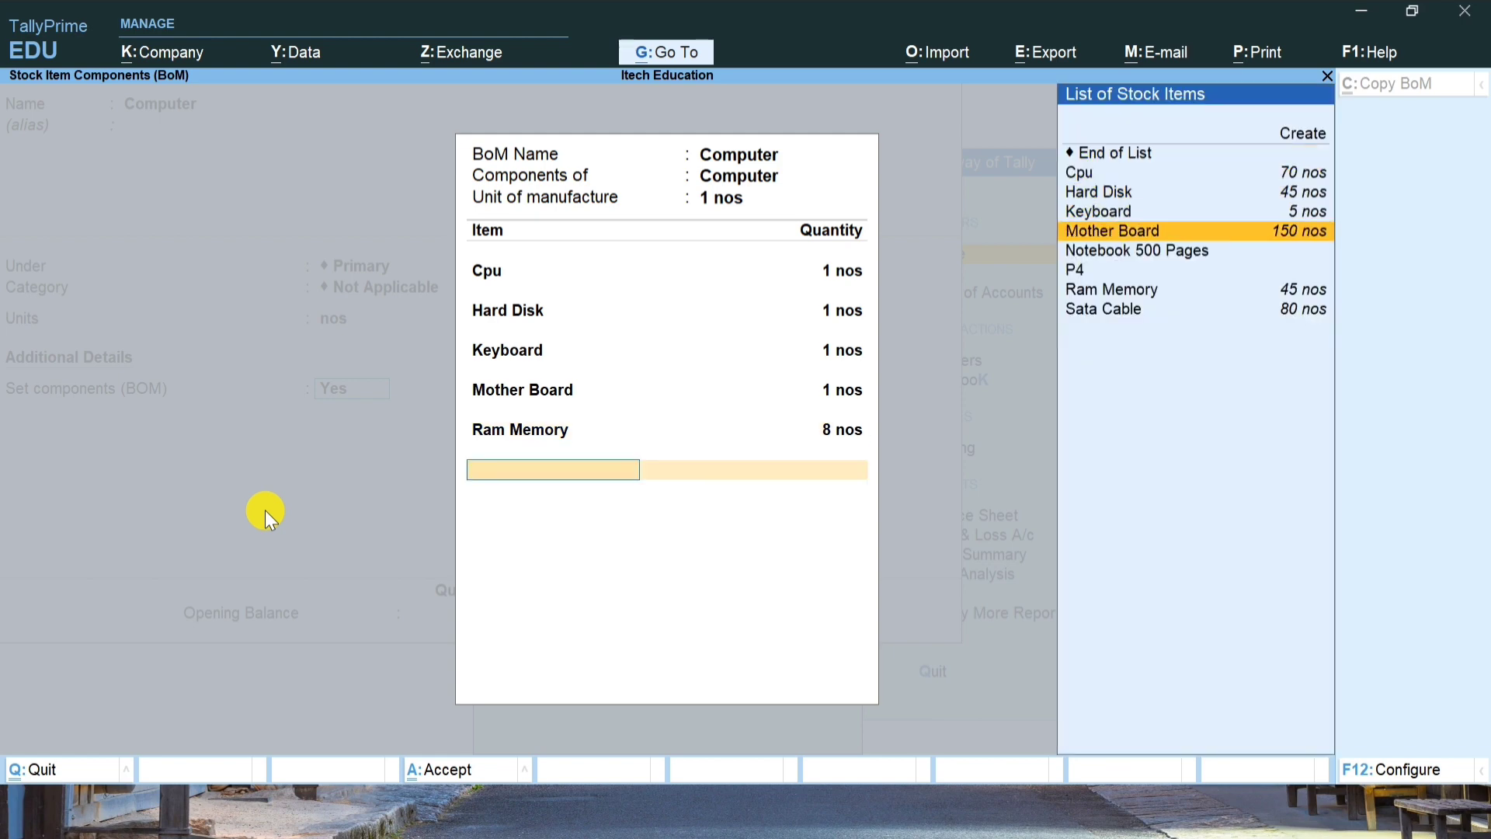
{"action": "key", "text": "Return"}
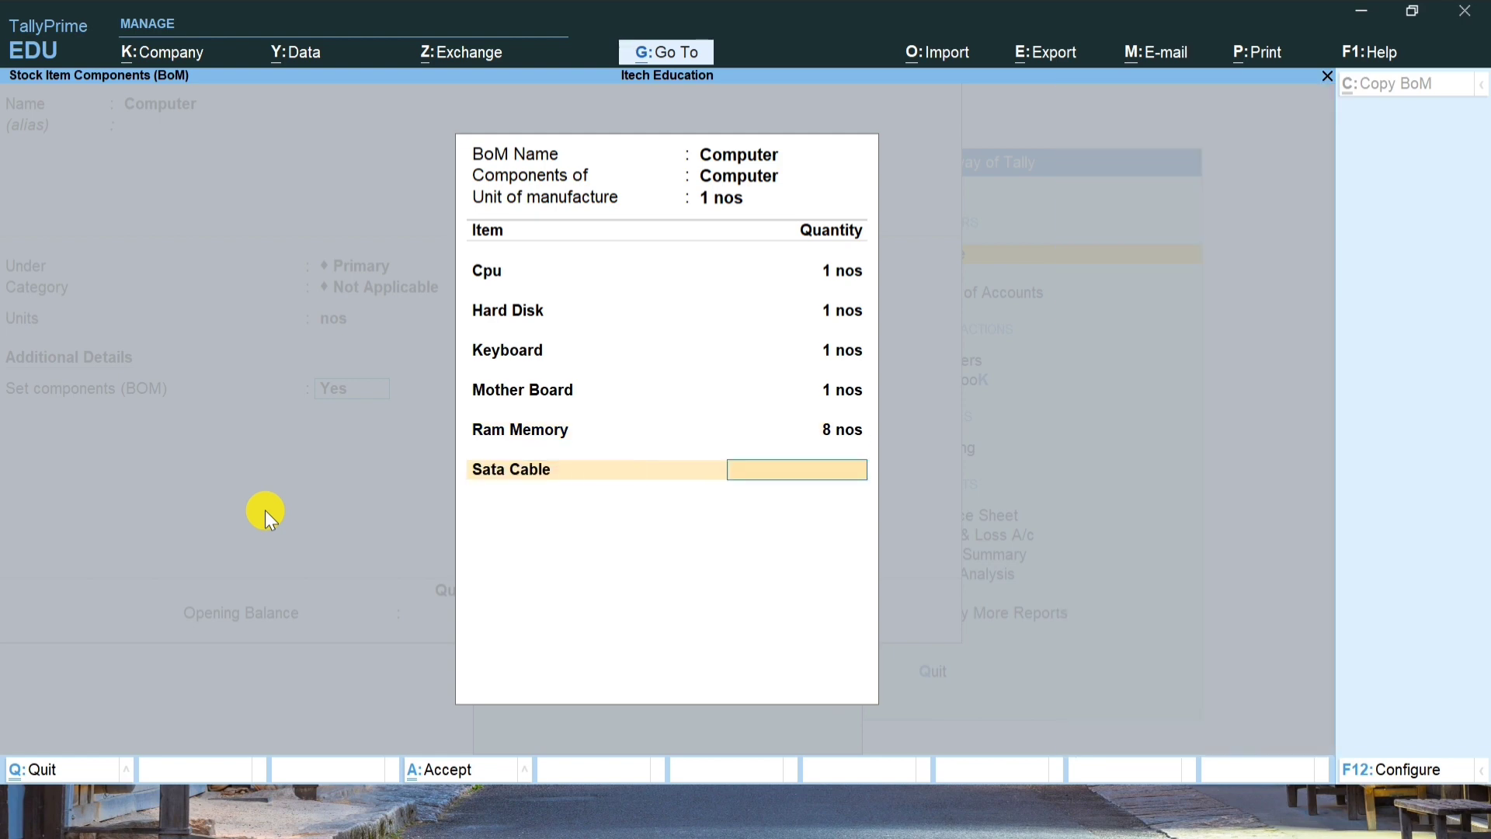
{"action": "type", "text": "2"}
{"action": "key", "text": "Return"}
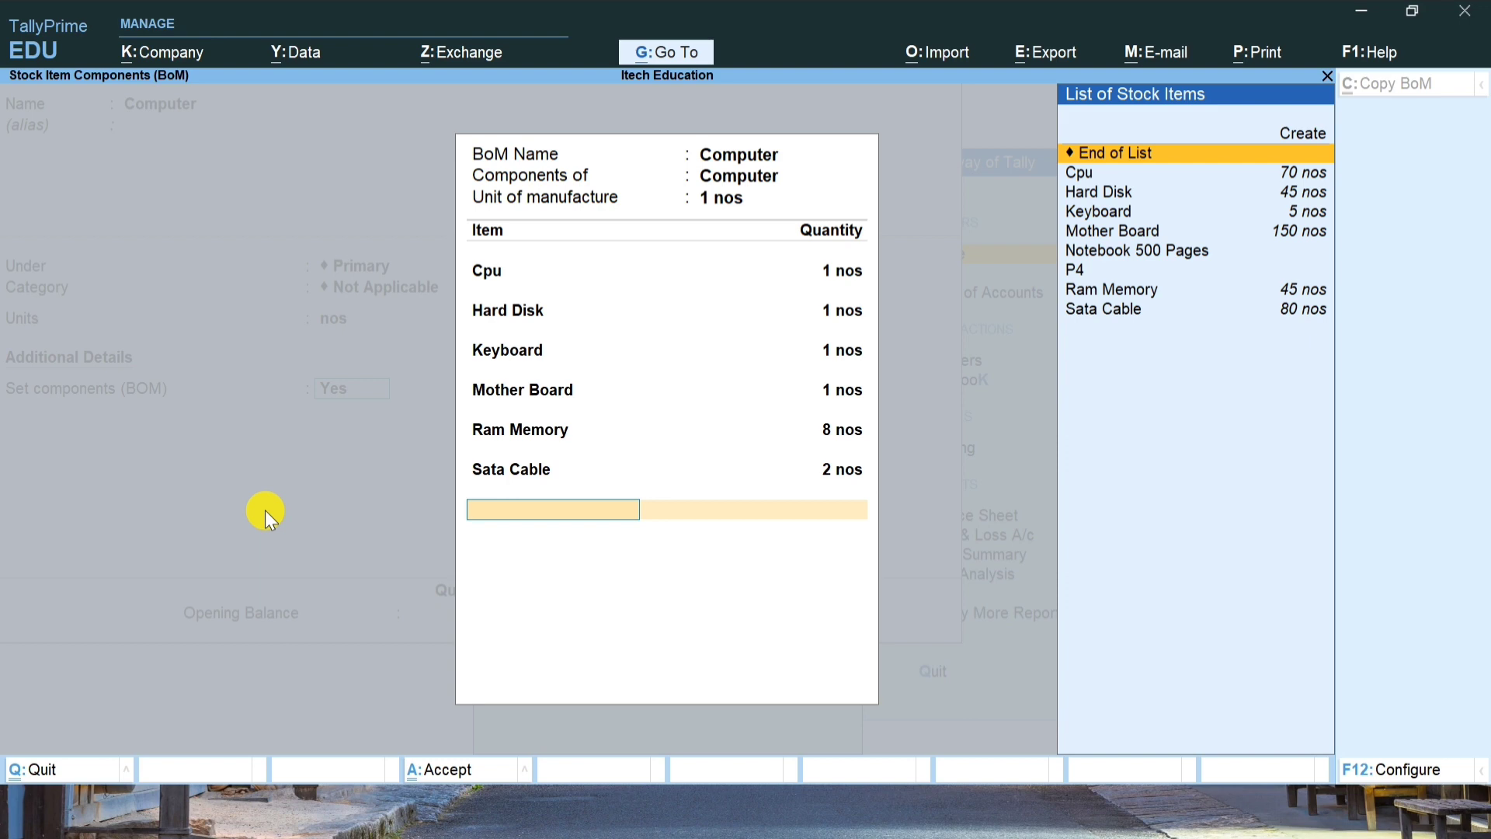
- End the component and BOM lists, leave duty rate and opening balance blank, and save the Computer stock item
{"action": "key", "text": "Return"}
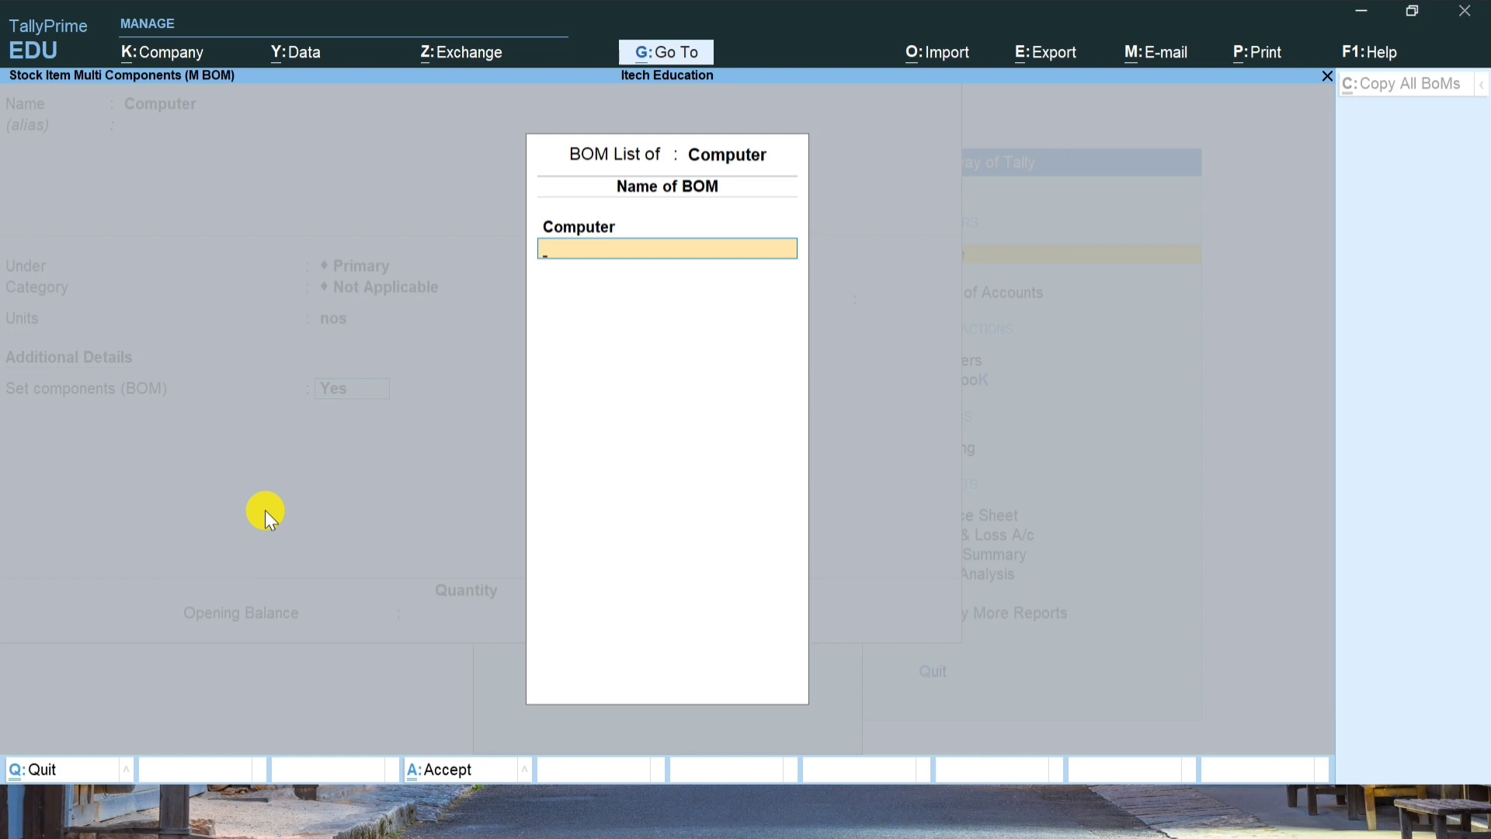
{"action": "key", "text": "Return"}
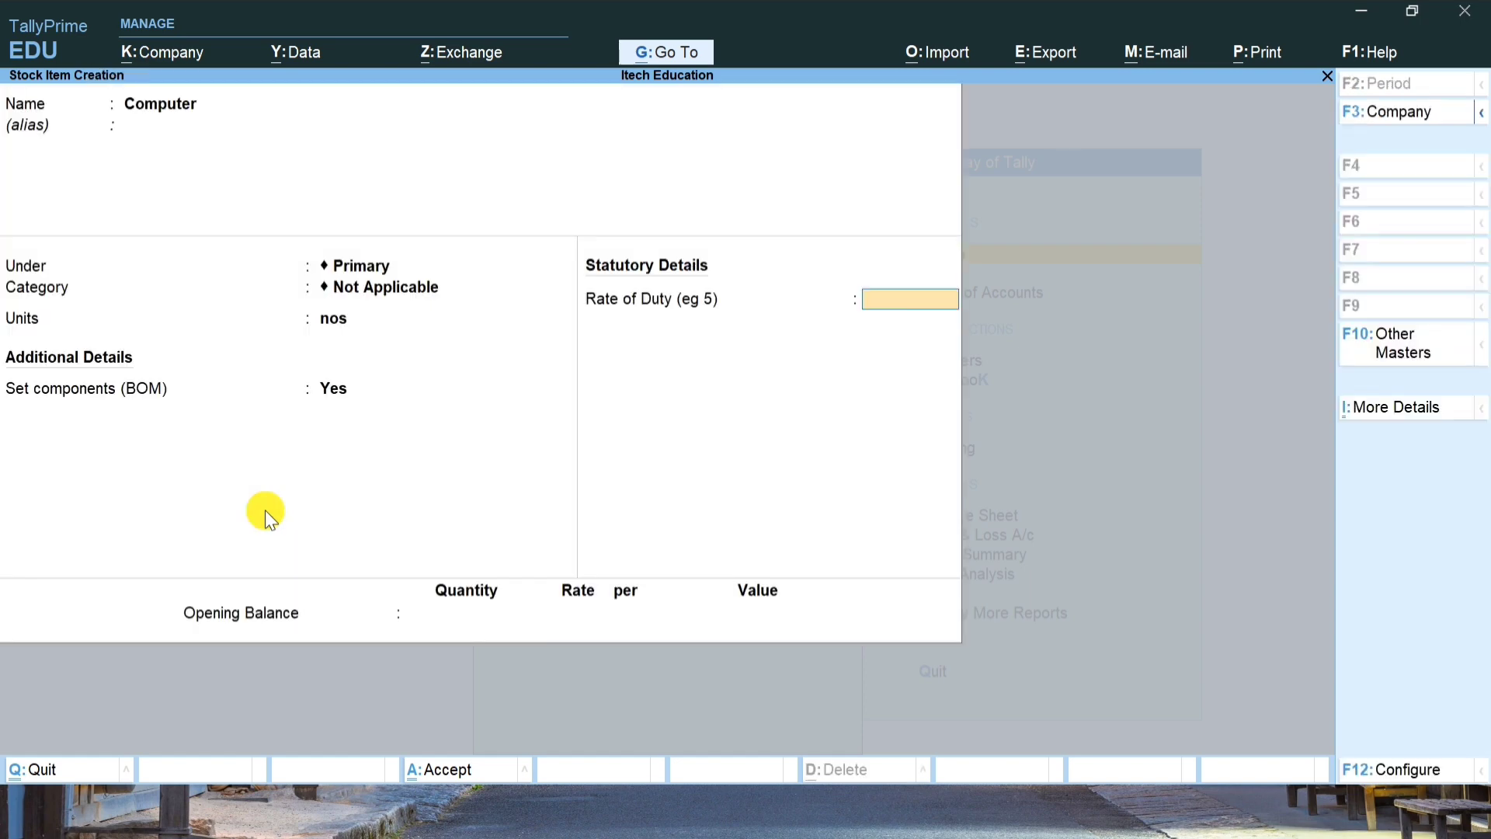
{"action": "key", "text": "Return"}
{"action": "key", "text": "Return"}
{"action": "key", "text": "Return"}
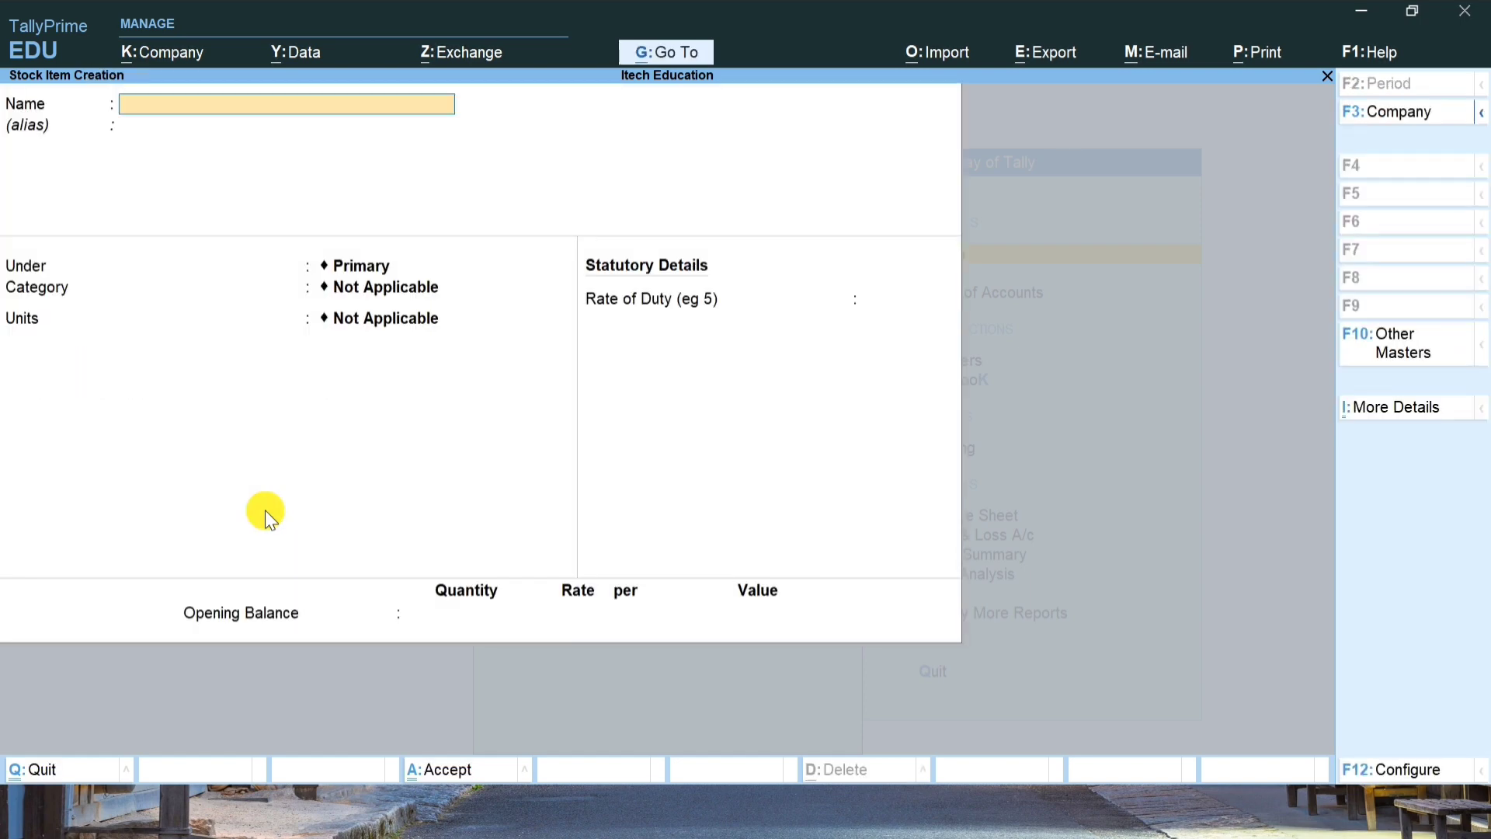
- Switch to the browser article and read the BOM component quantities, Step 4 on passing the Manufacturing voucher, and the sample voucher
{"action": "key", "text": "alt+Tab"}
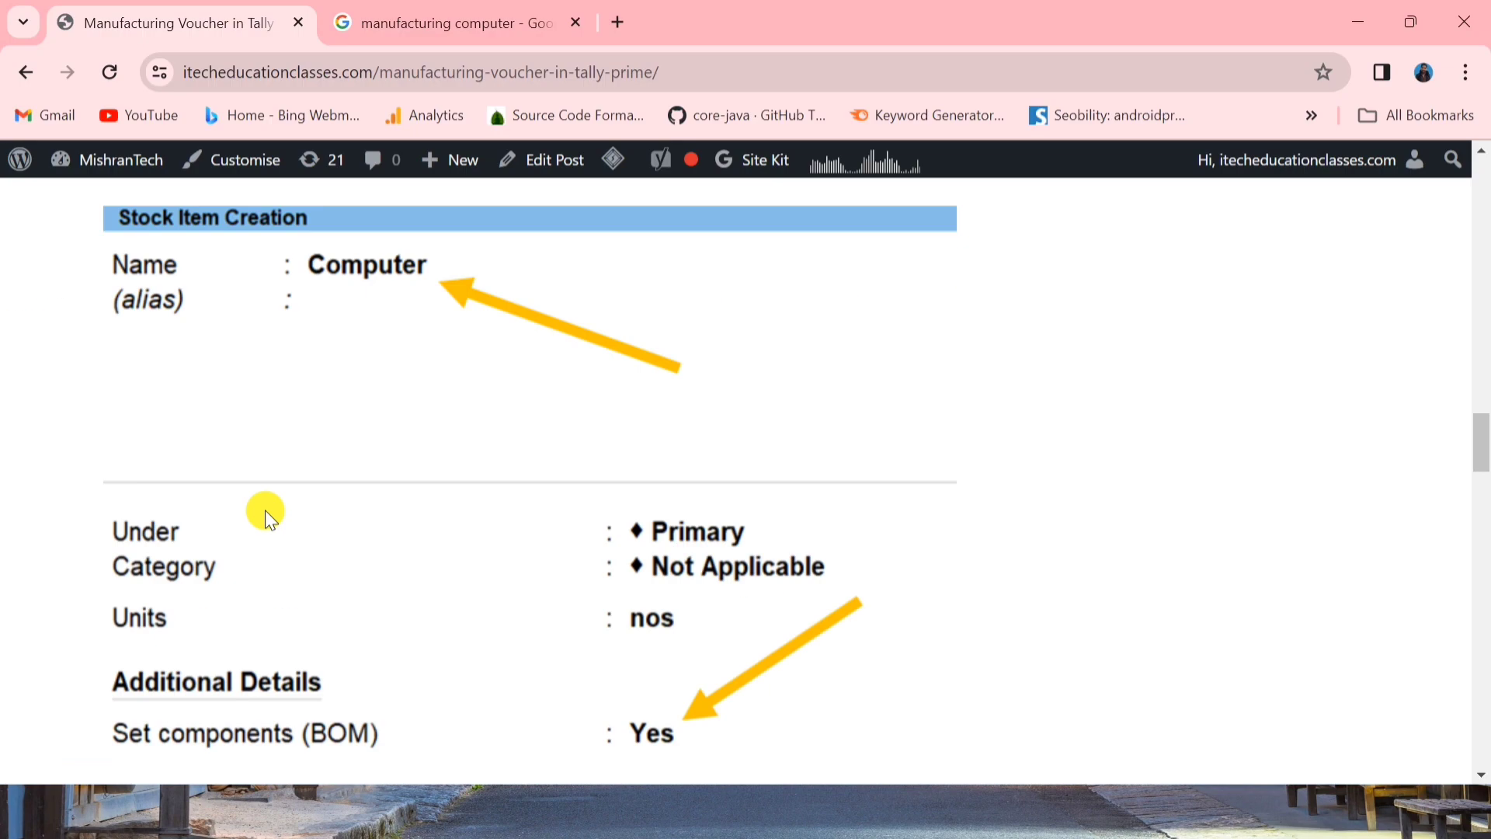
{"action": "scroll", "coordinate": [264, 511], "scroll_direction": "down", "scroll_amount": 3}
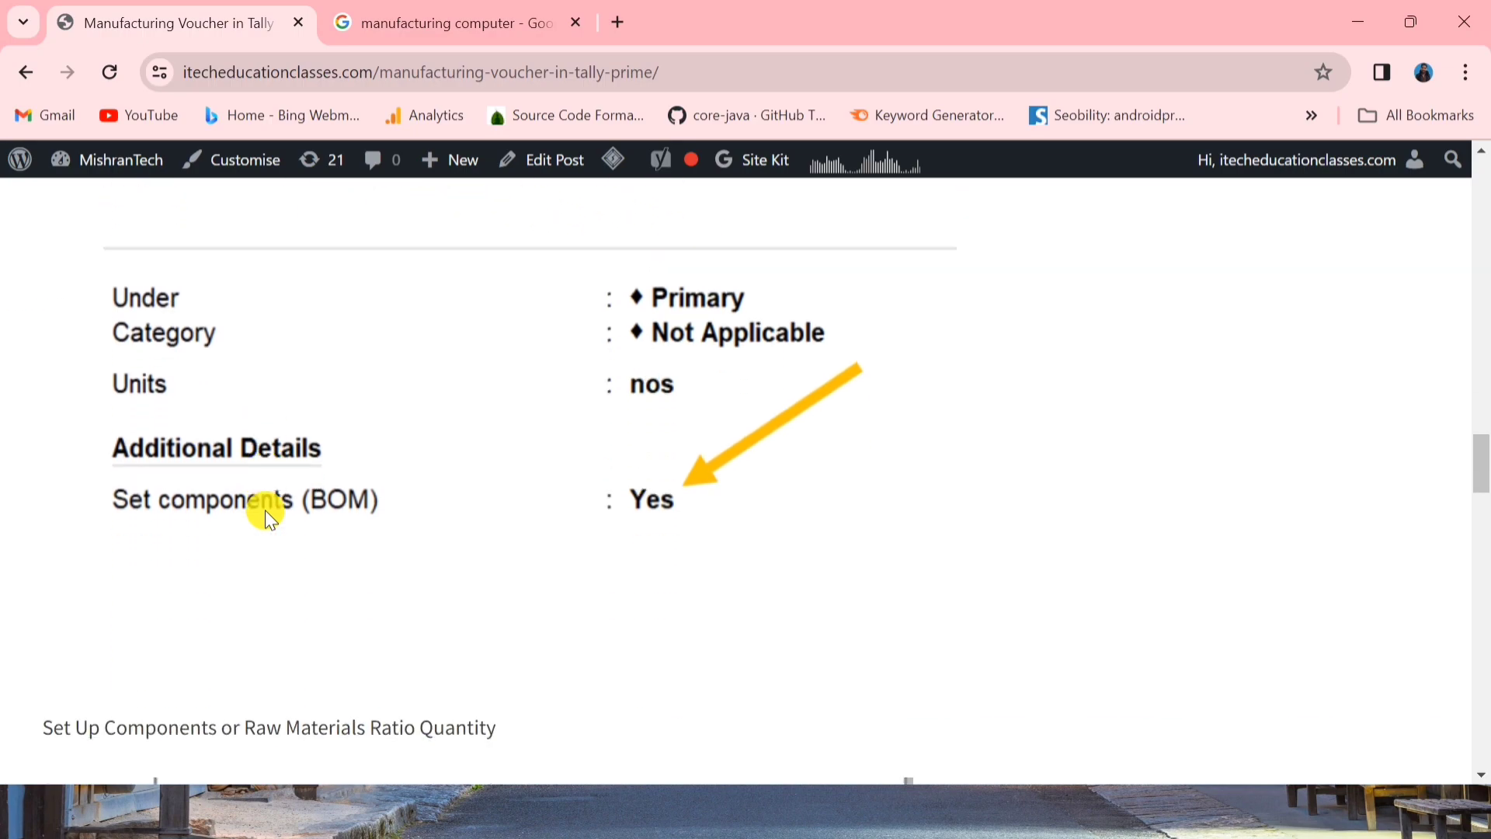
{"action": "scroll", "coordinate": [264, 511], "scroll_direction": "down", "scroll_amount": 10}
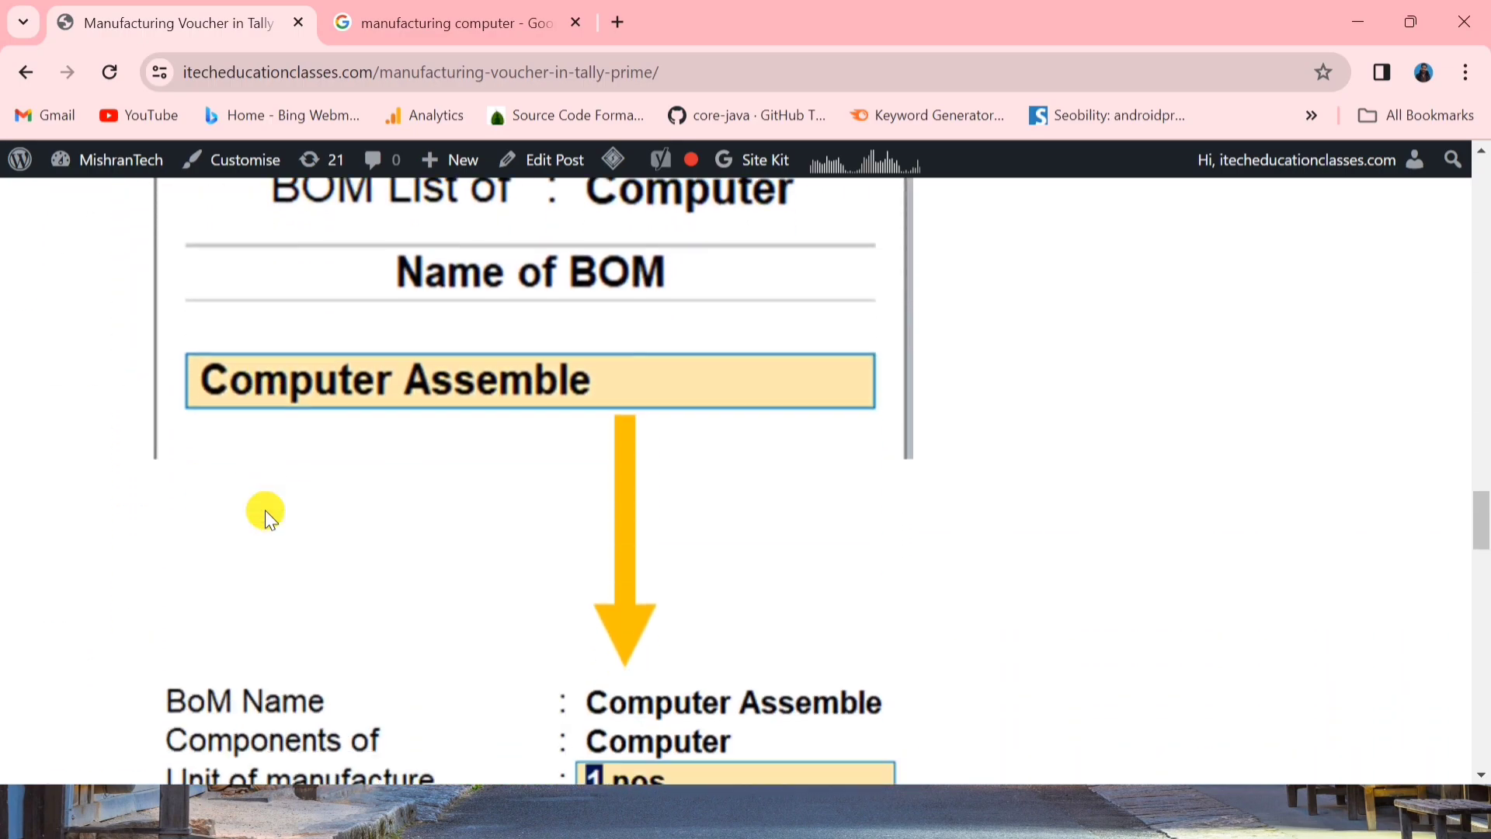
{"action": "scroll", "coordinate": [264, 510], "scroll_direction": "down", "scroll_amount": 4}
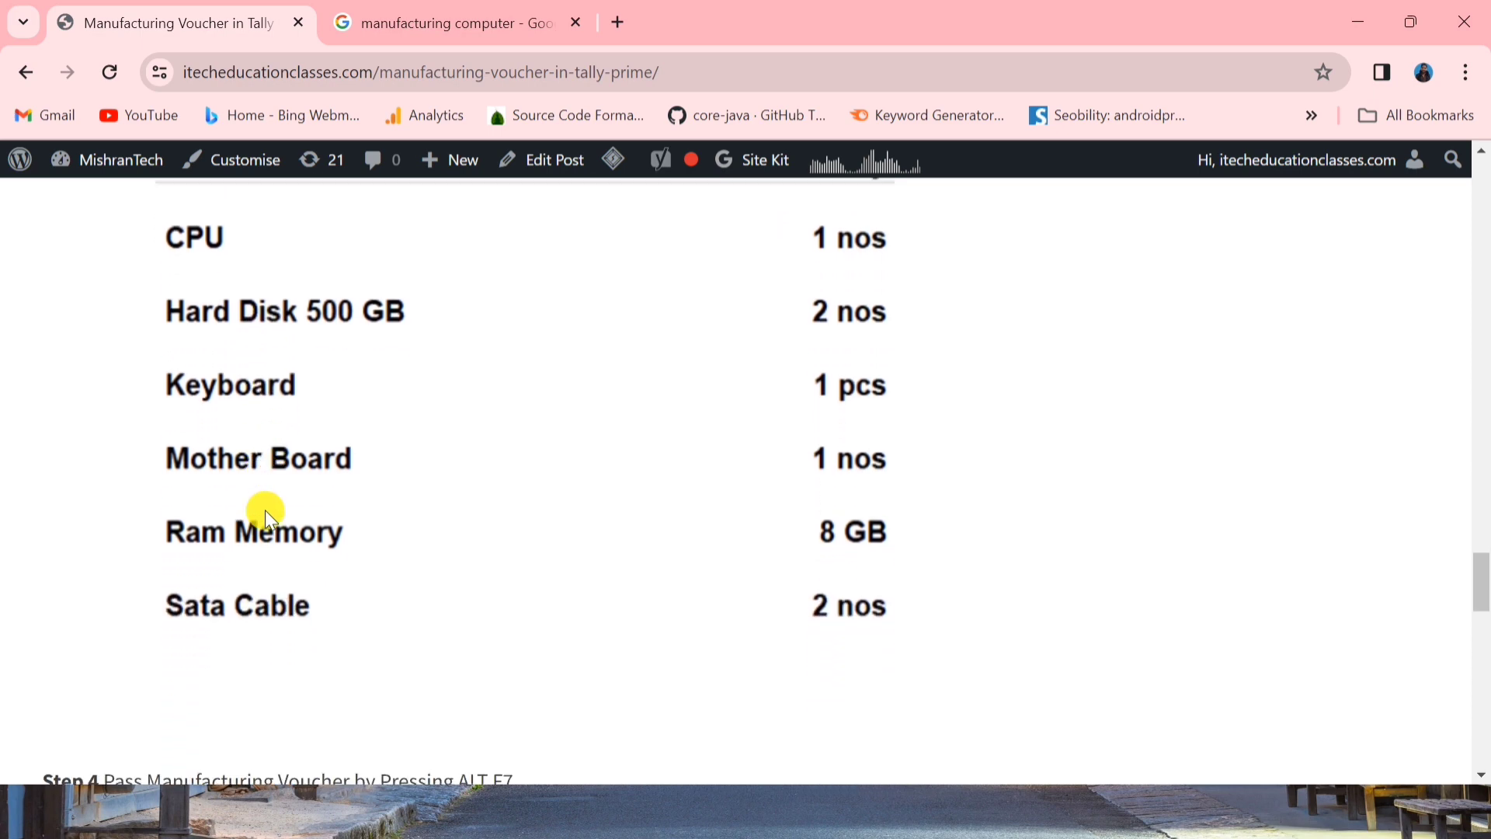
{"action": "scroll", "coordinate": [264, 509], "scroll_direction": "down", "scroll_amount": 5}
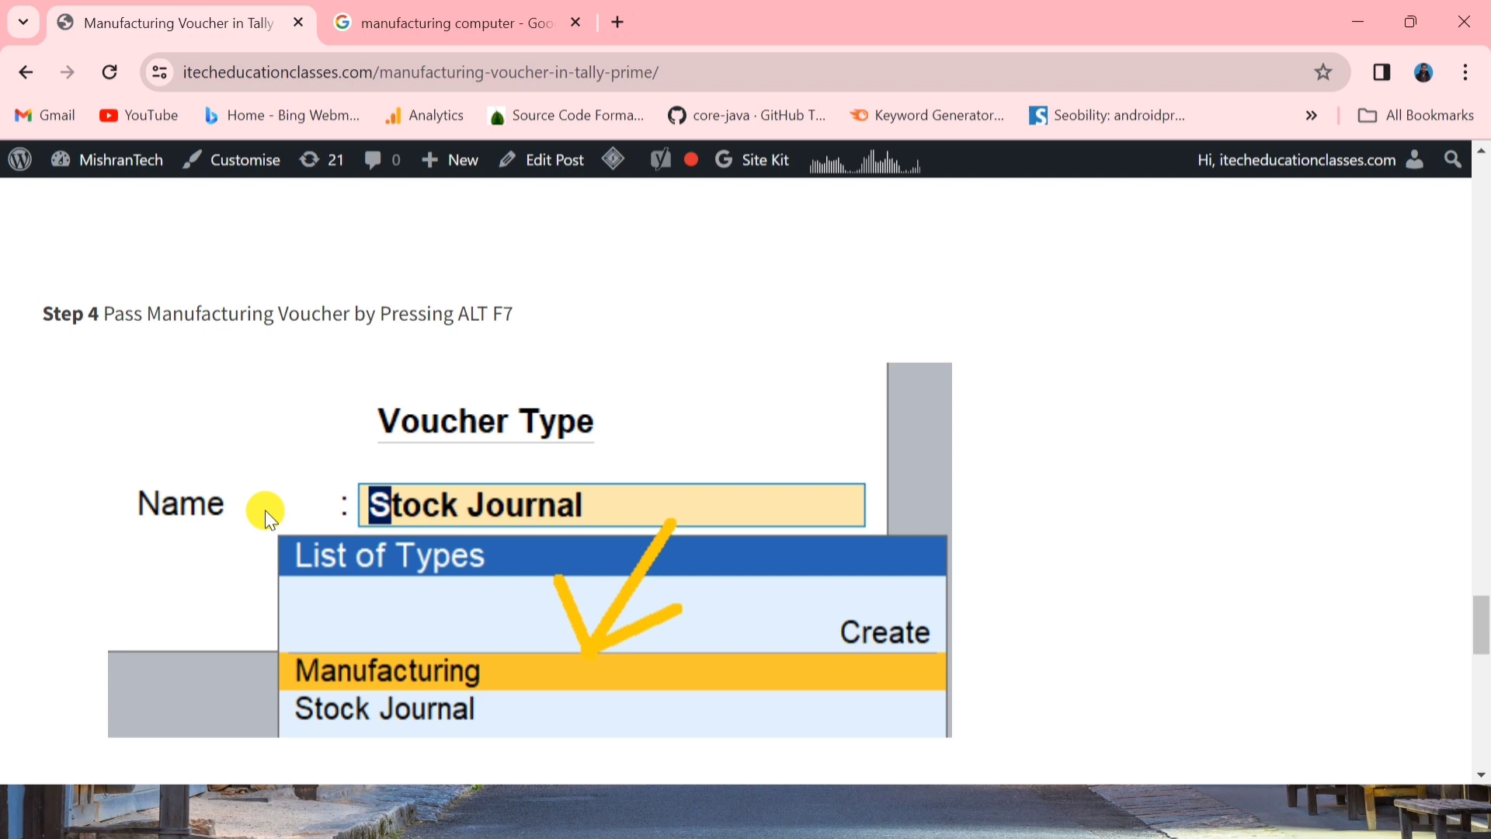
{"action": "scroll", "coordinate": [264, 511], "scroll_direction": "down", "scroll_amount": 1}
{"action": "scroll", "coordinate": [265, 508], "scroll_direction": "down", "scroll_amount": 1}
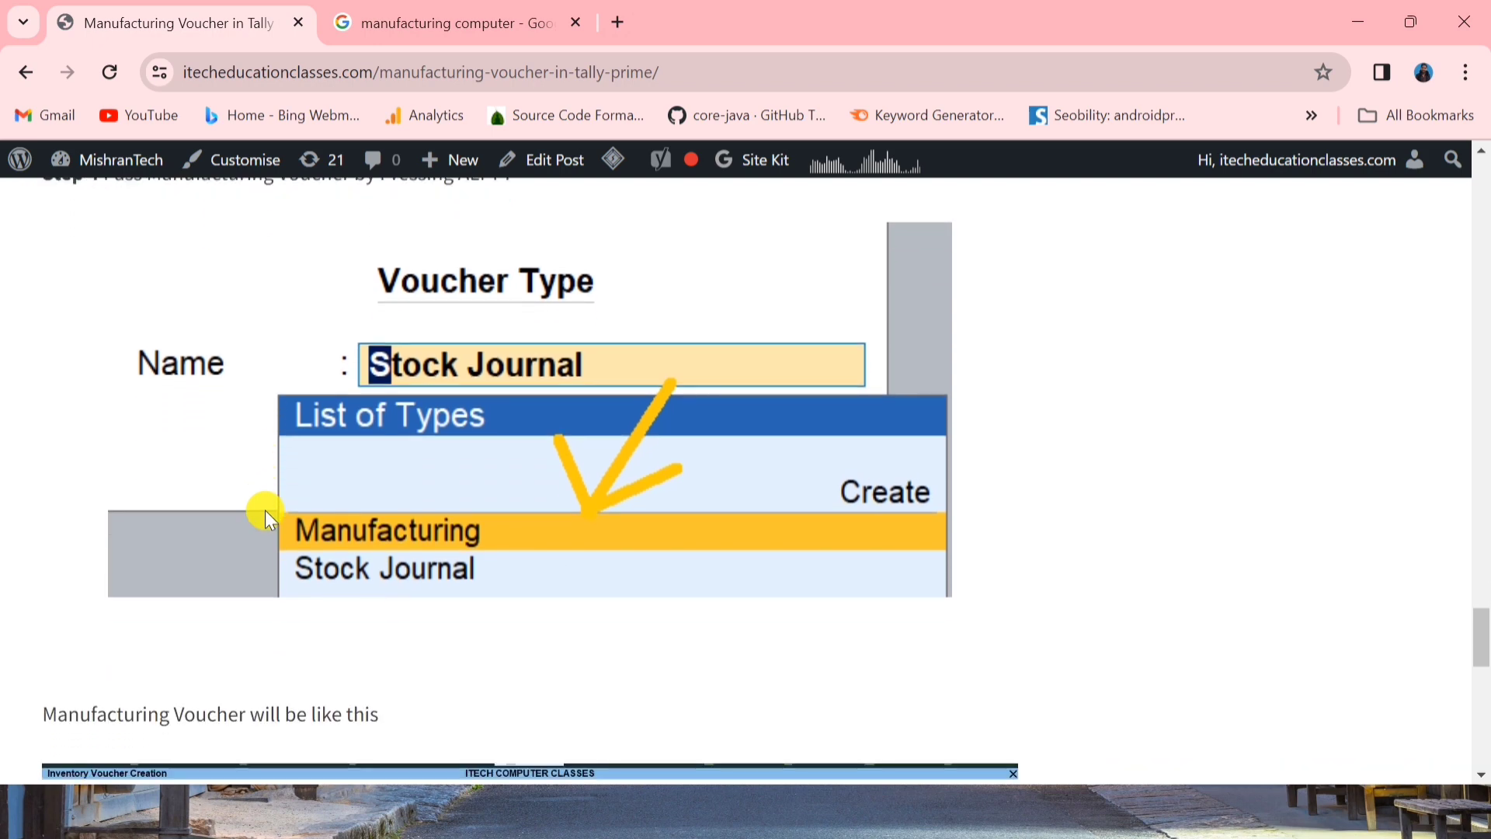
{"action": "scroll", "coordinate": [265, 510], "scroll_direction": "down", "scroll_amount": 1}
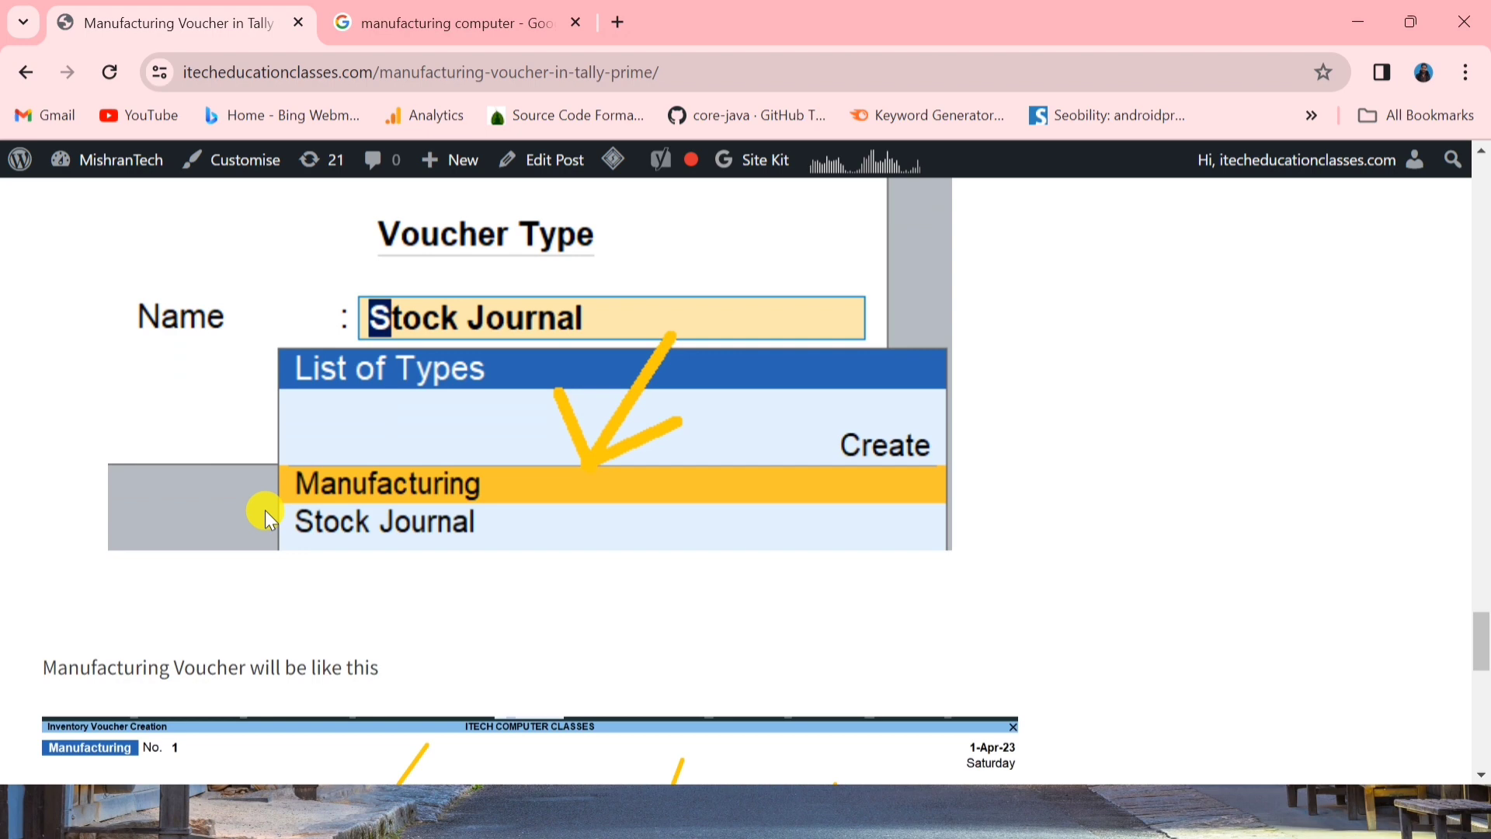
{"action": "scroll", "coordinate": [264, 510], "scroll_direction": "down", "scroll_amount": 3}
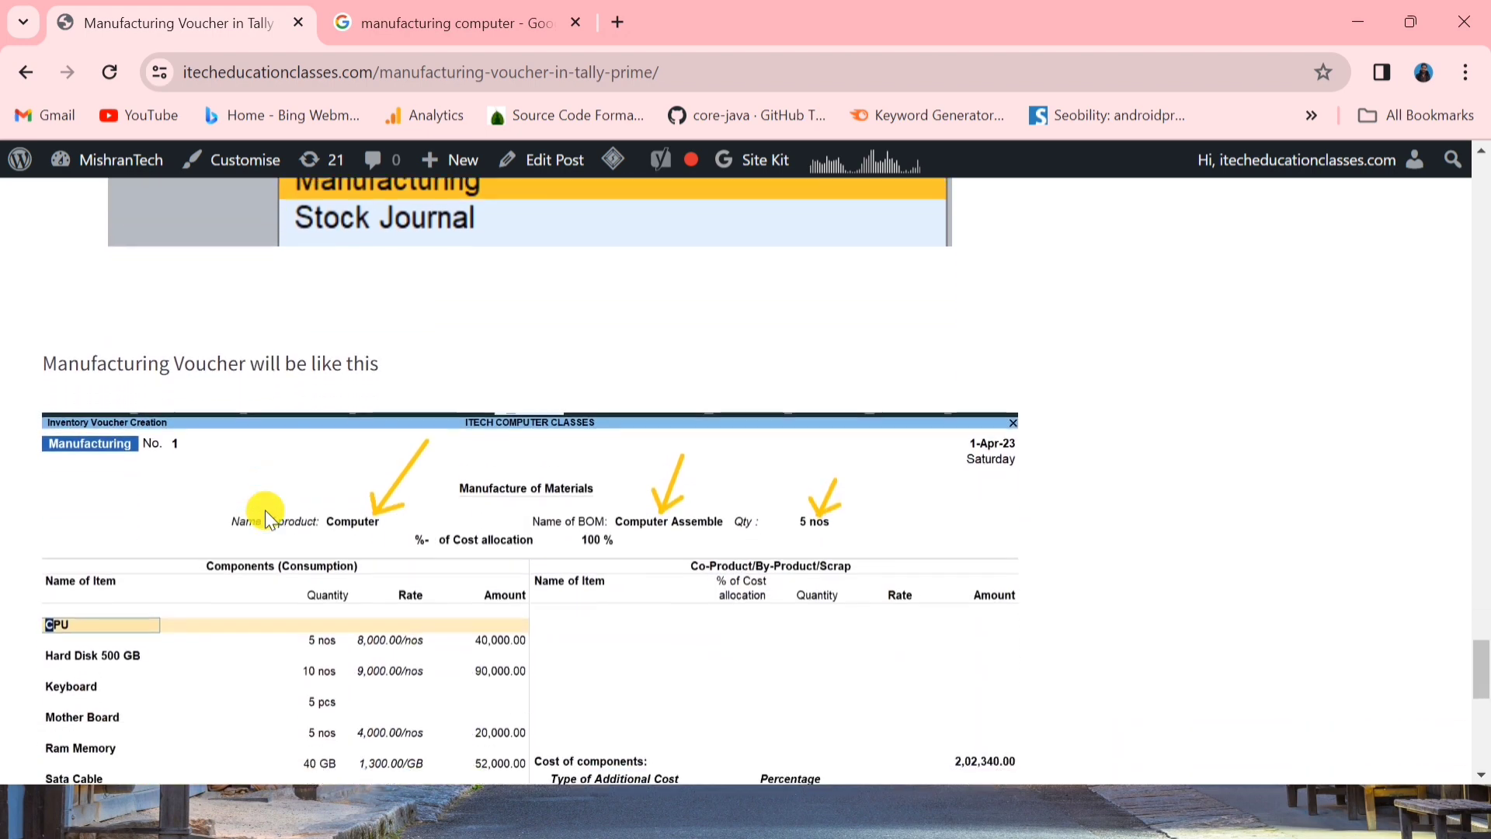
{"action": "scroll", "coordinate": [264, 510], "scroll_direction": "down", "scroll_amount": 2}
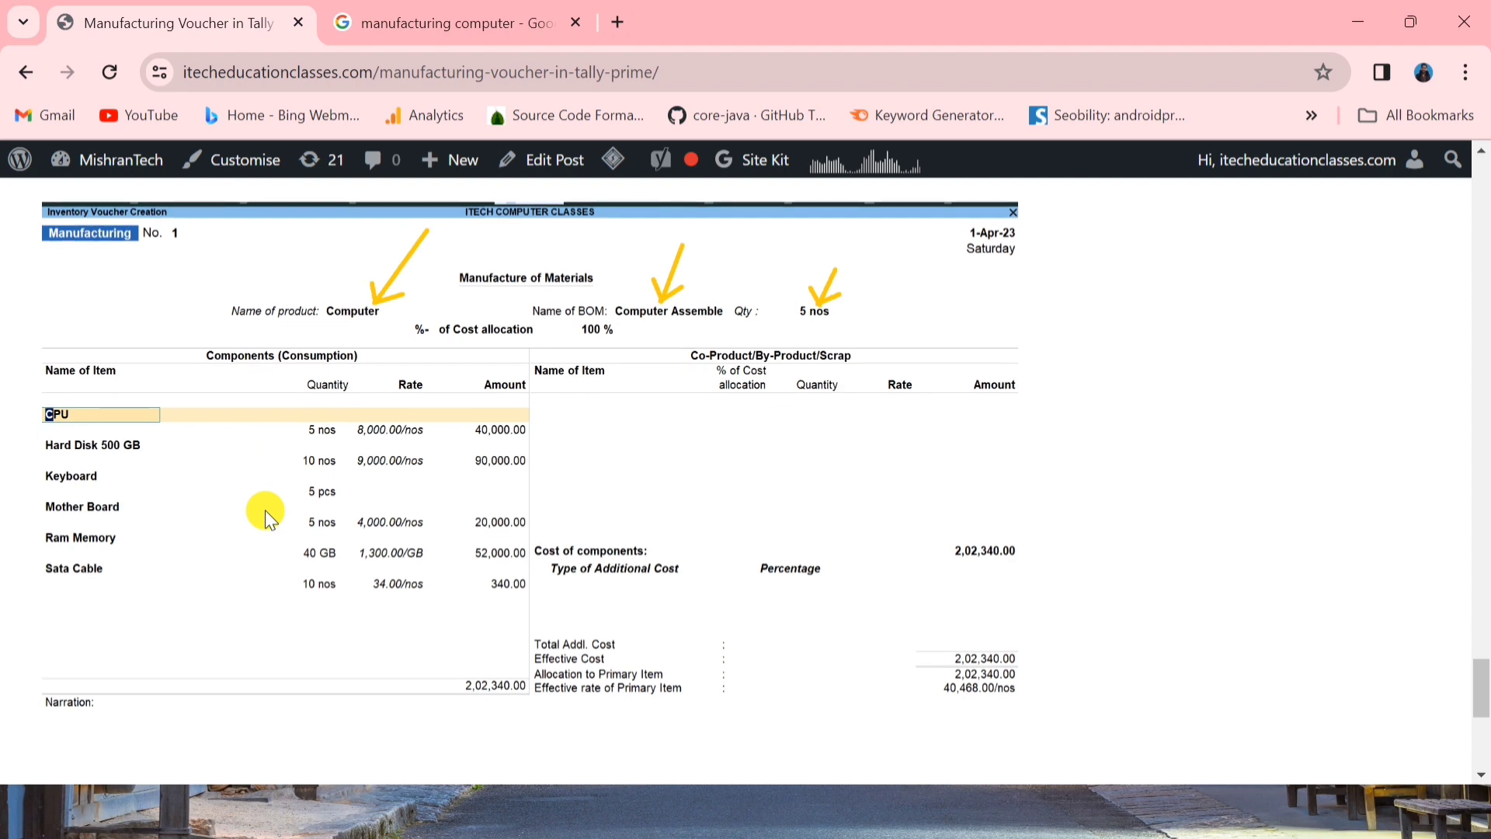
- Switch back to TallyPrime and leave stock item and master creation, returning to the Gateway of Tally
{"action": "key", "text": "alt+Tab"}
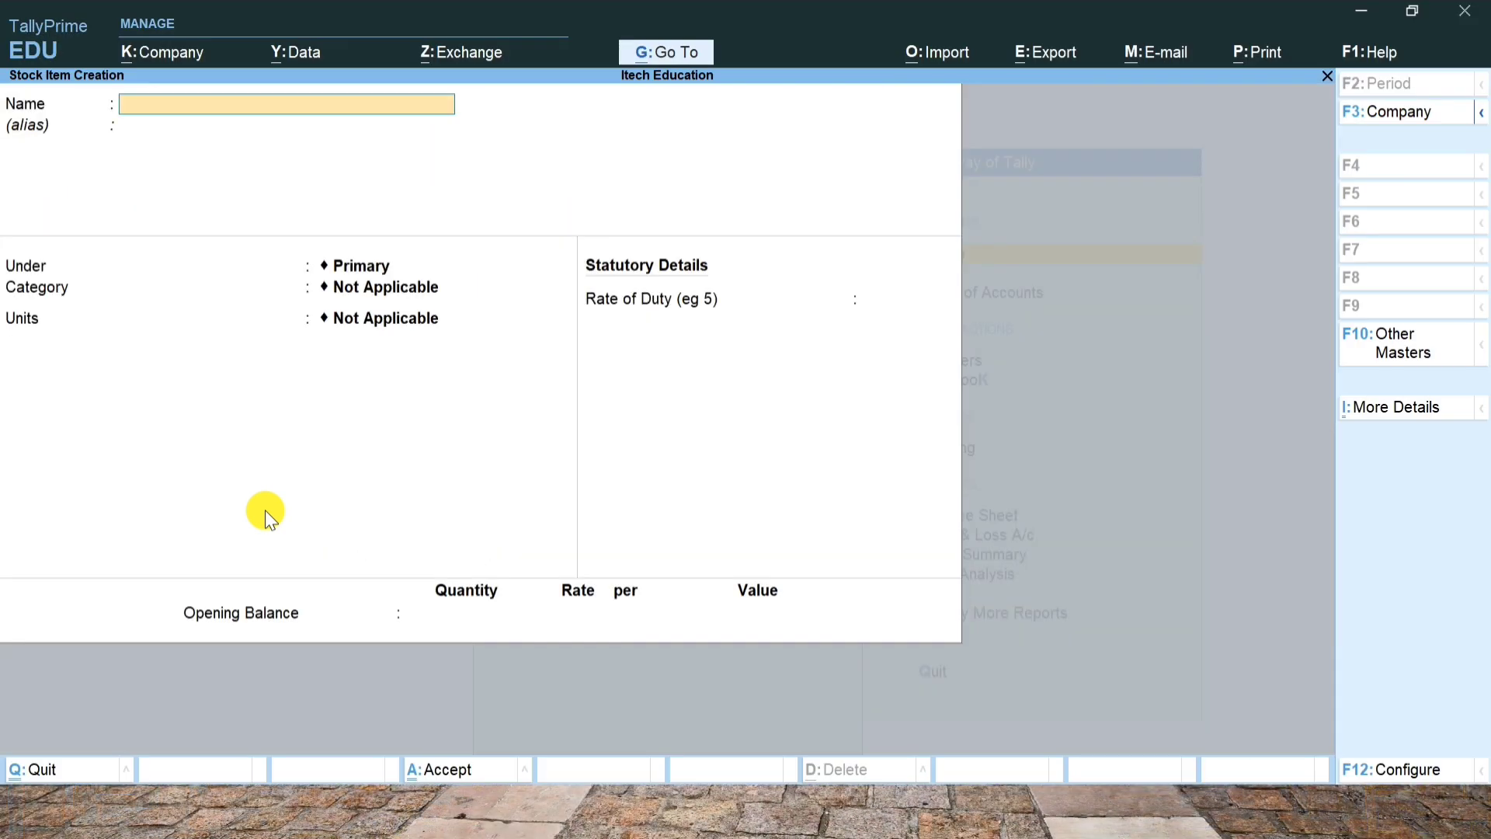
{"action": "key", "text": "Escape"}
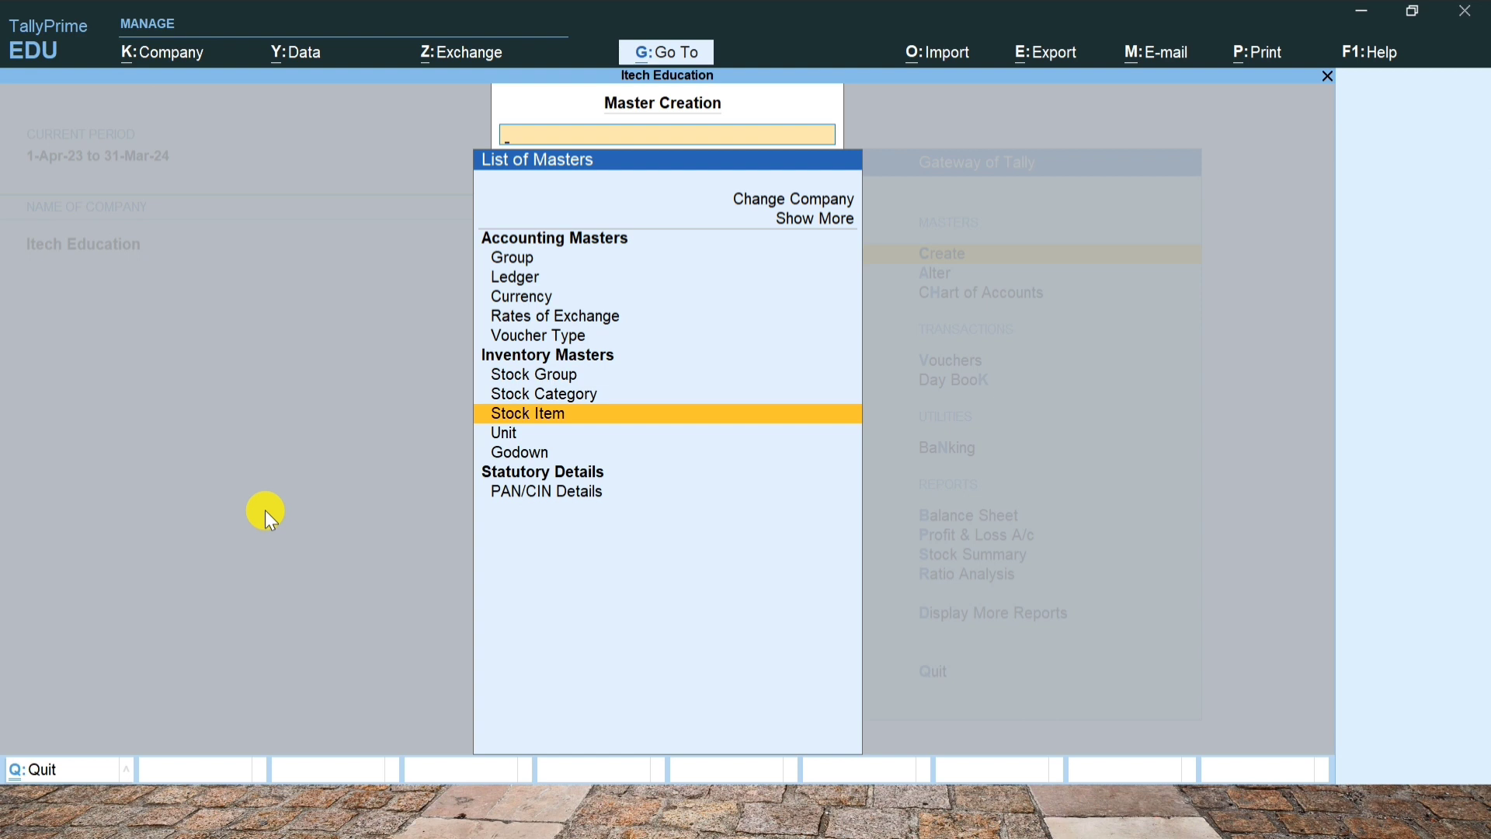
{"action": "key", "text": "Escape"}
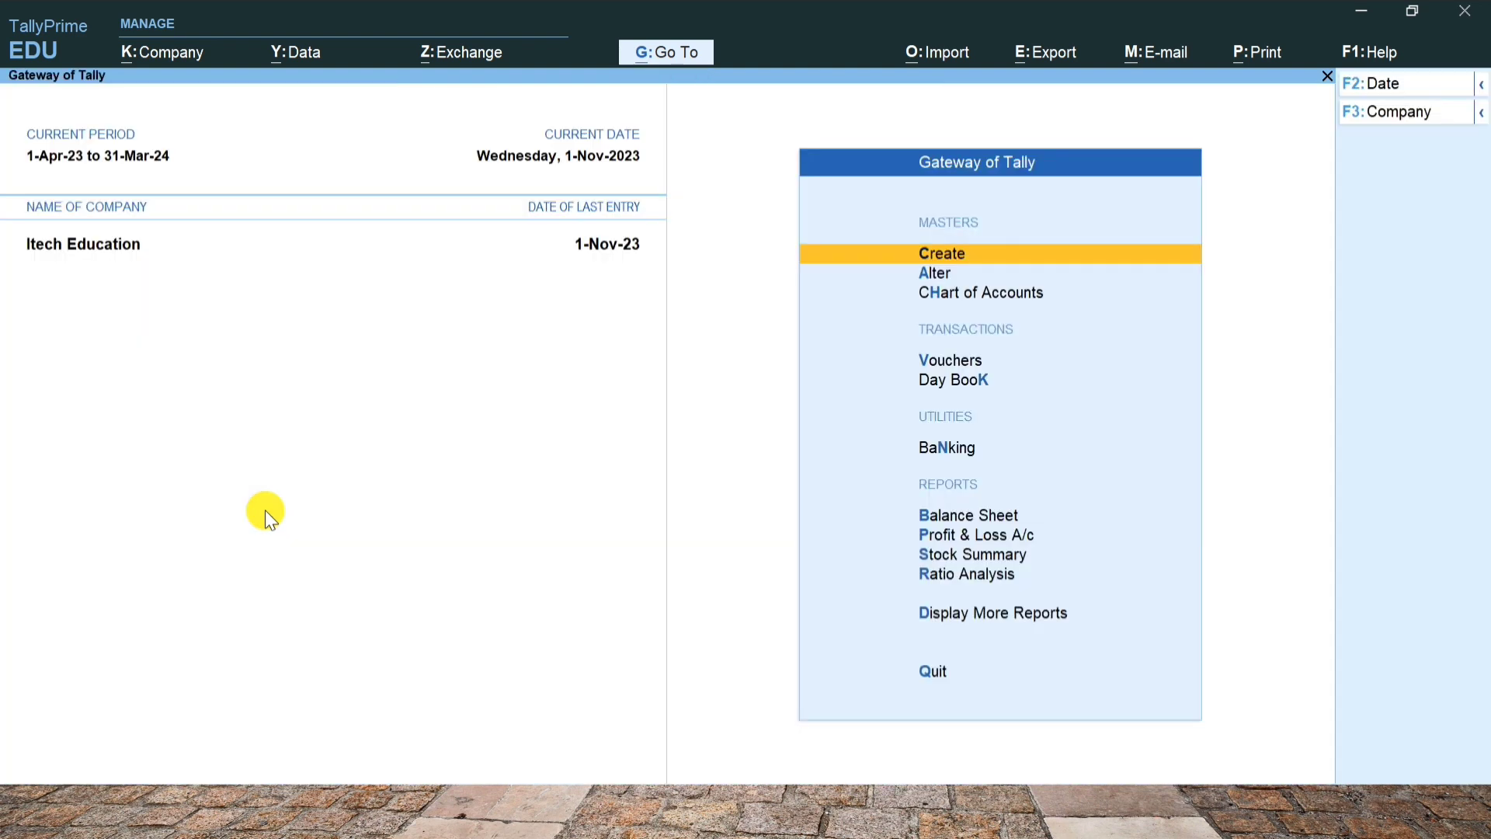
- Start a new voucher from the Gateway of Tally and change its type to Stock Journal
{"action": "key", "text": "Down"}
{"action": "key", "text": "Down"}
{"action": "key", "text": "Down"}
{"action": "key", "text": "Return"}
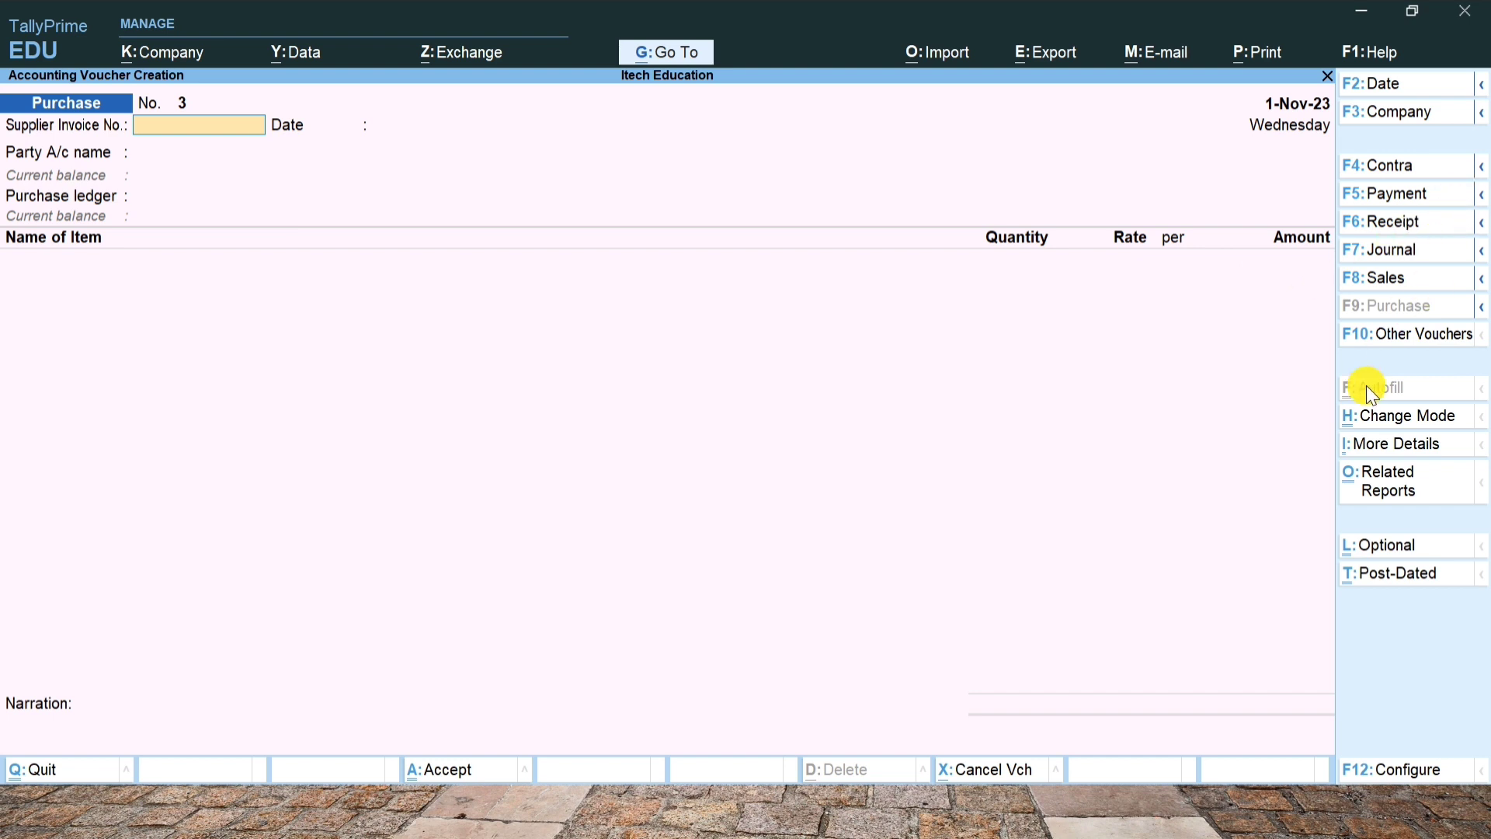
{"action": "left_click", "coordinate": [1445, 334]}
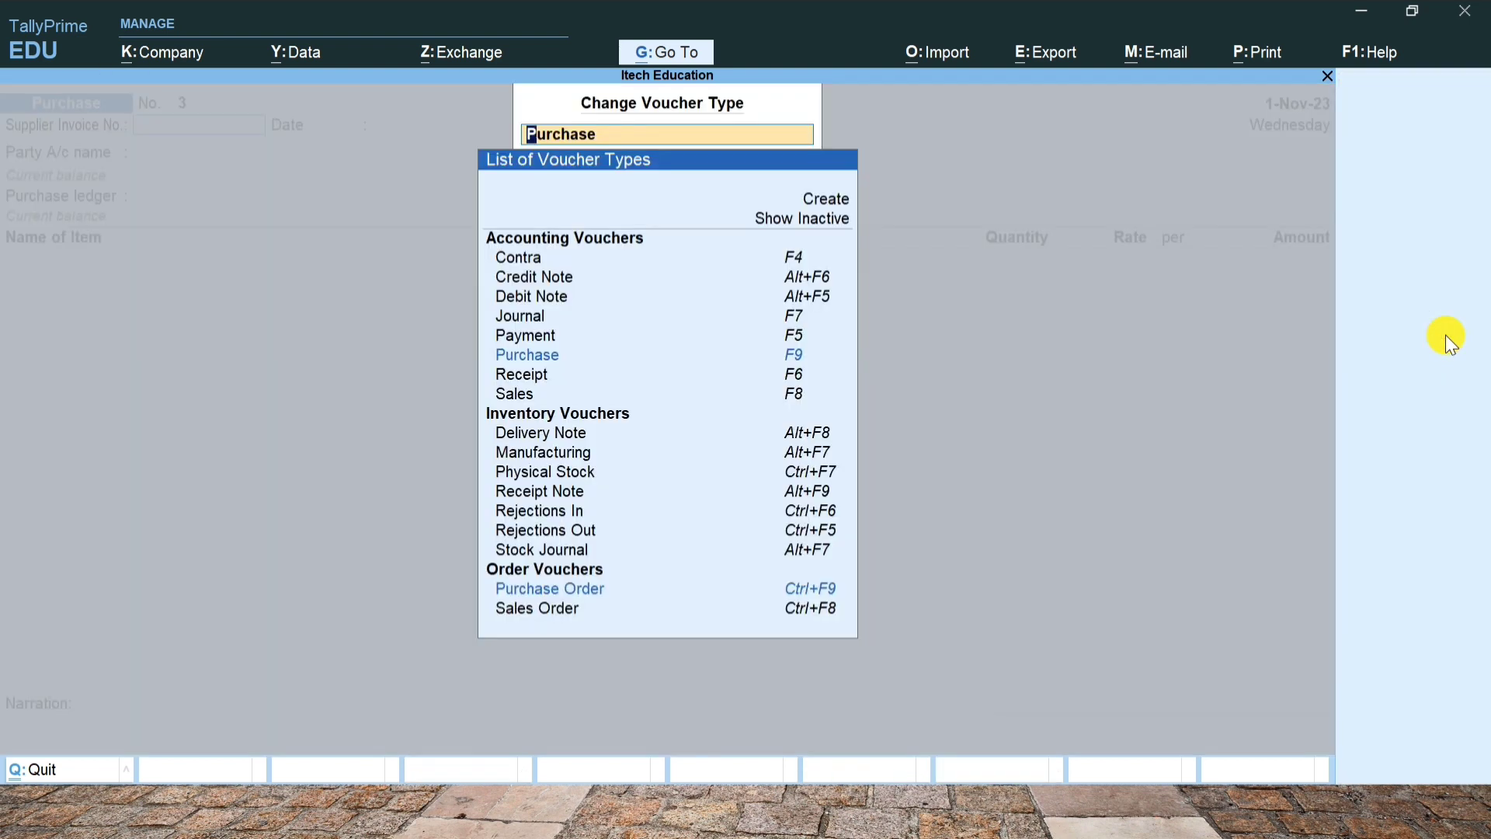
{"action": "type", "text": "St"}
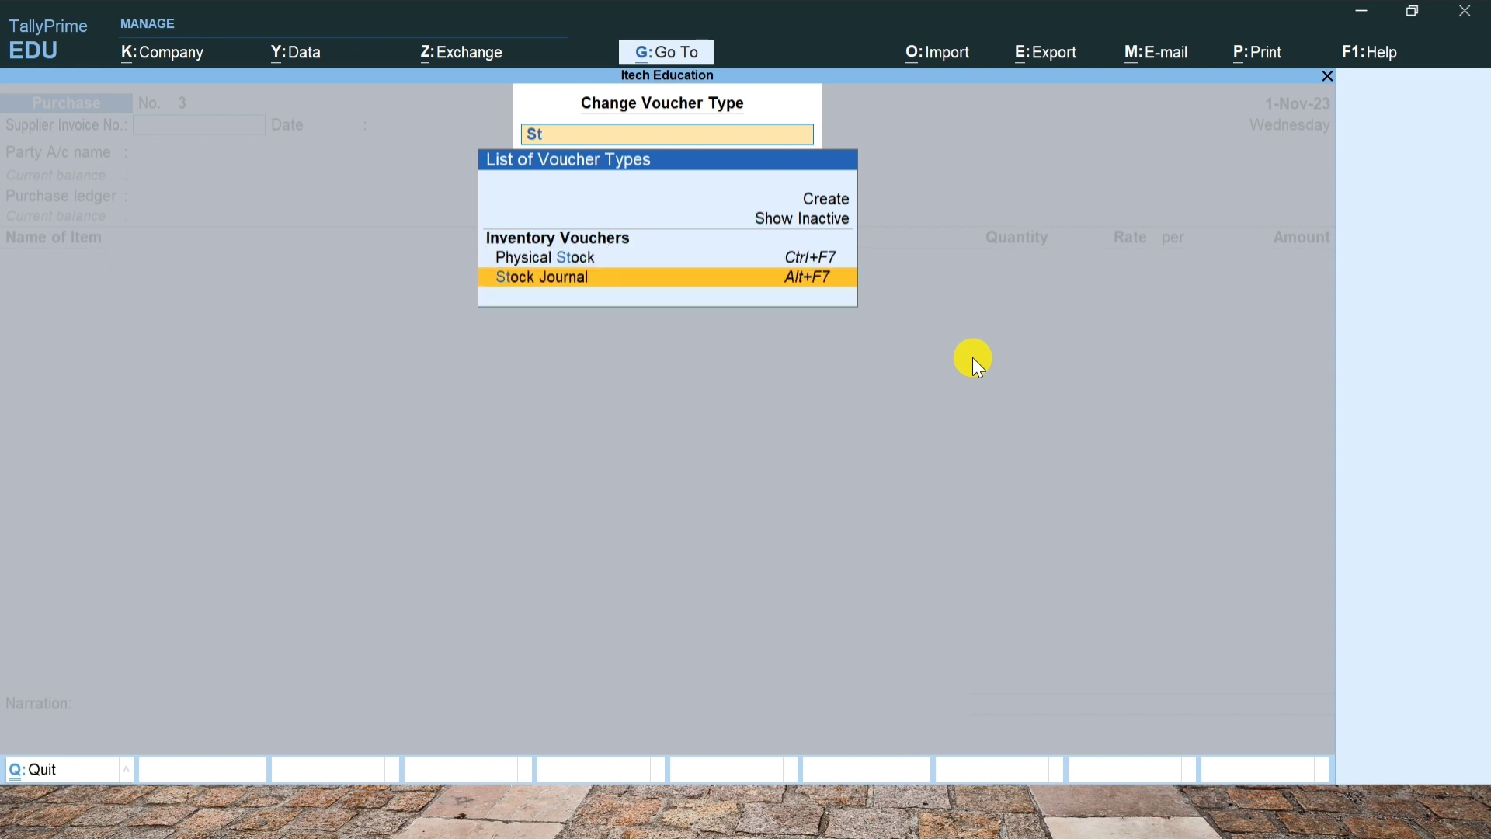
{"action": "key", "text": "Return"}
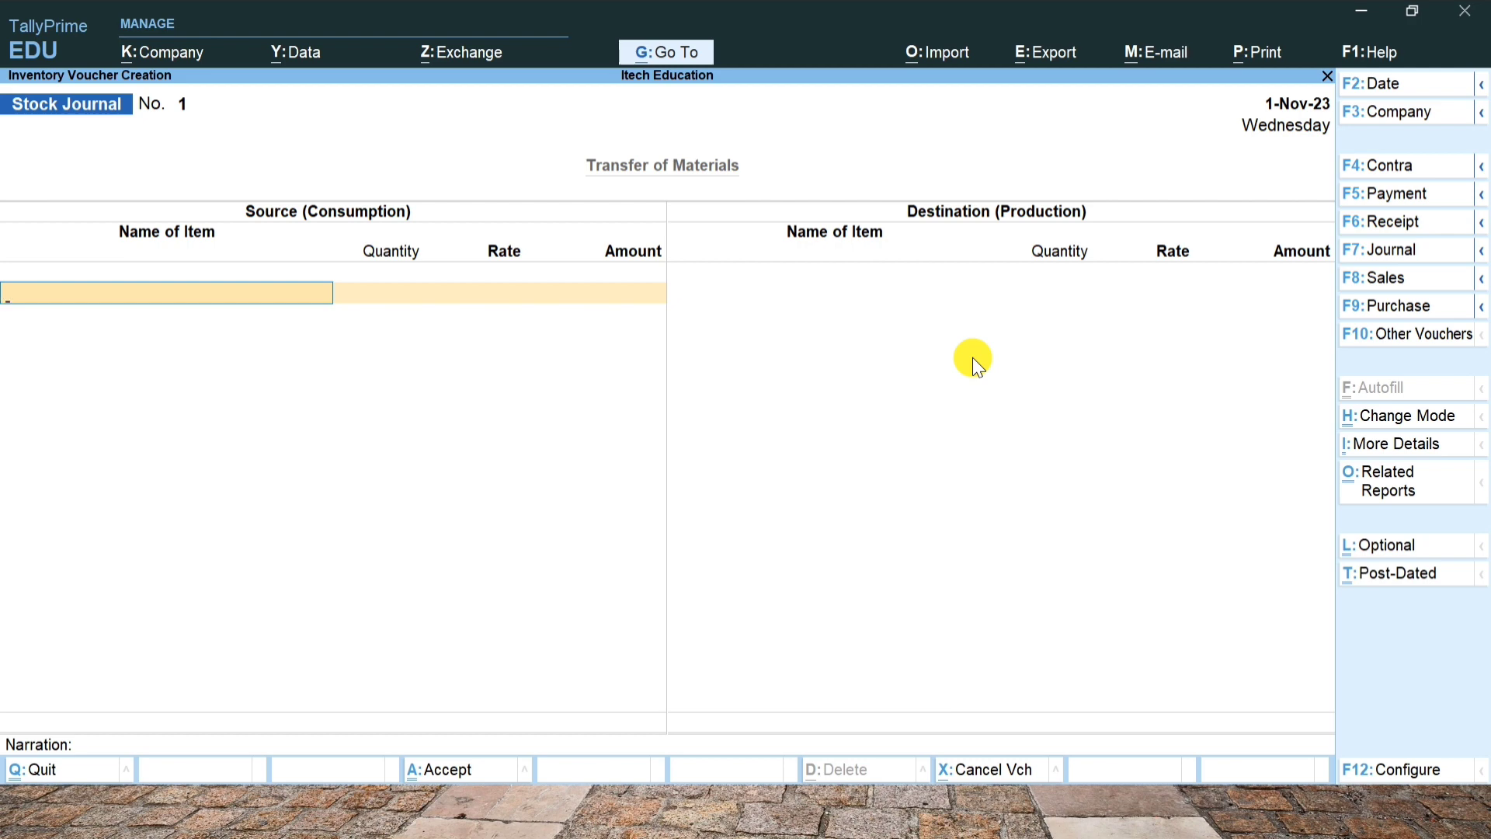
- Switch the Stock Journal entry to the Manufacturing voucher type
{"action": "key", "text": "ctrl"}
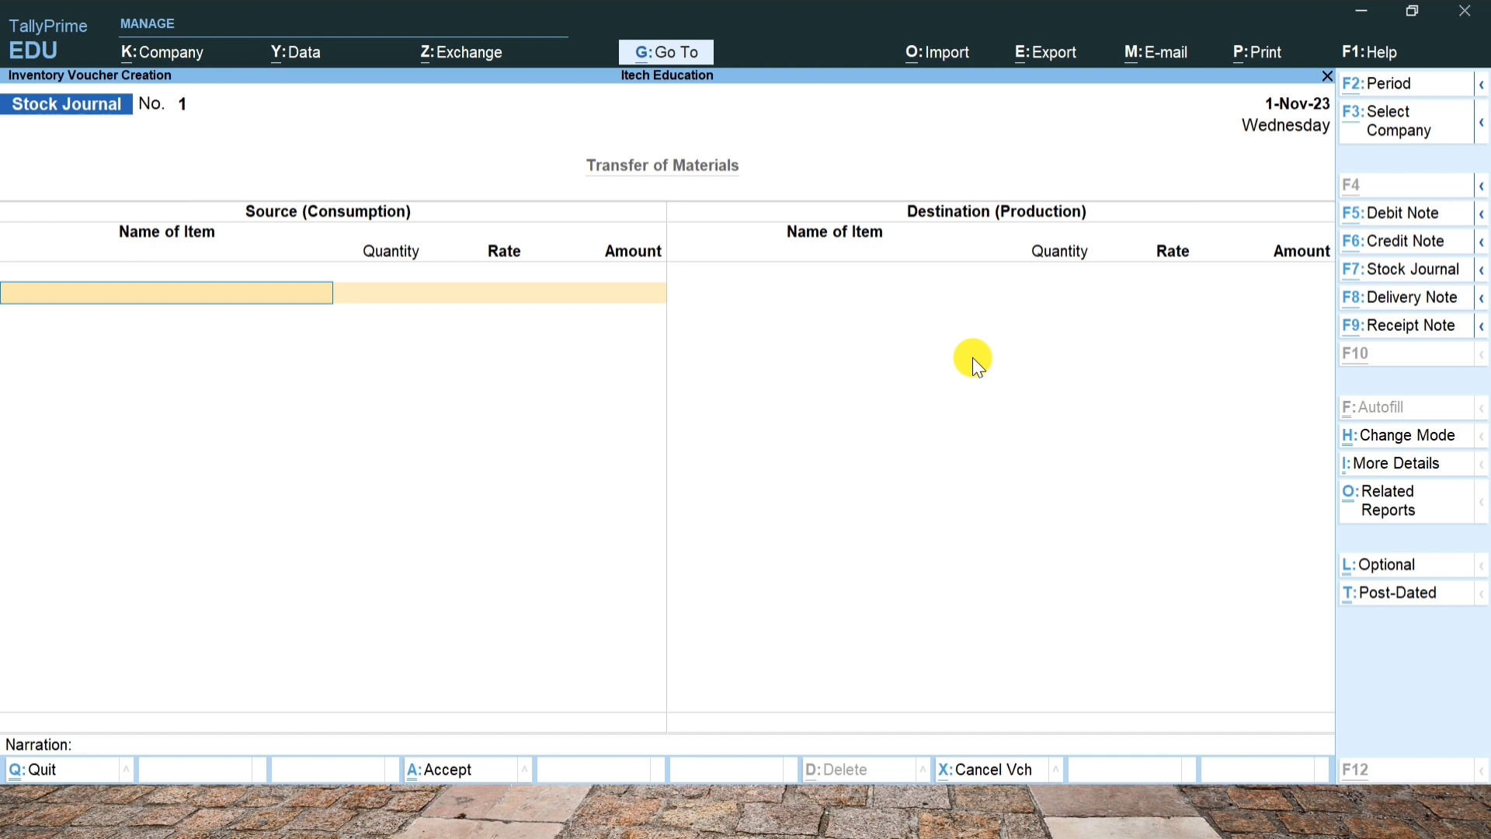
{"action": "key", "text": "ctrl+F7"}
{"action": "key", "text": "Up"}
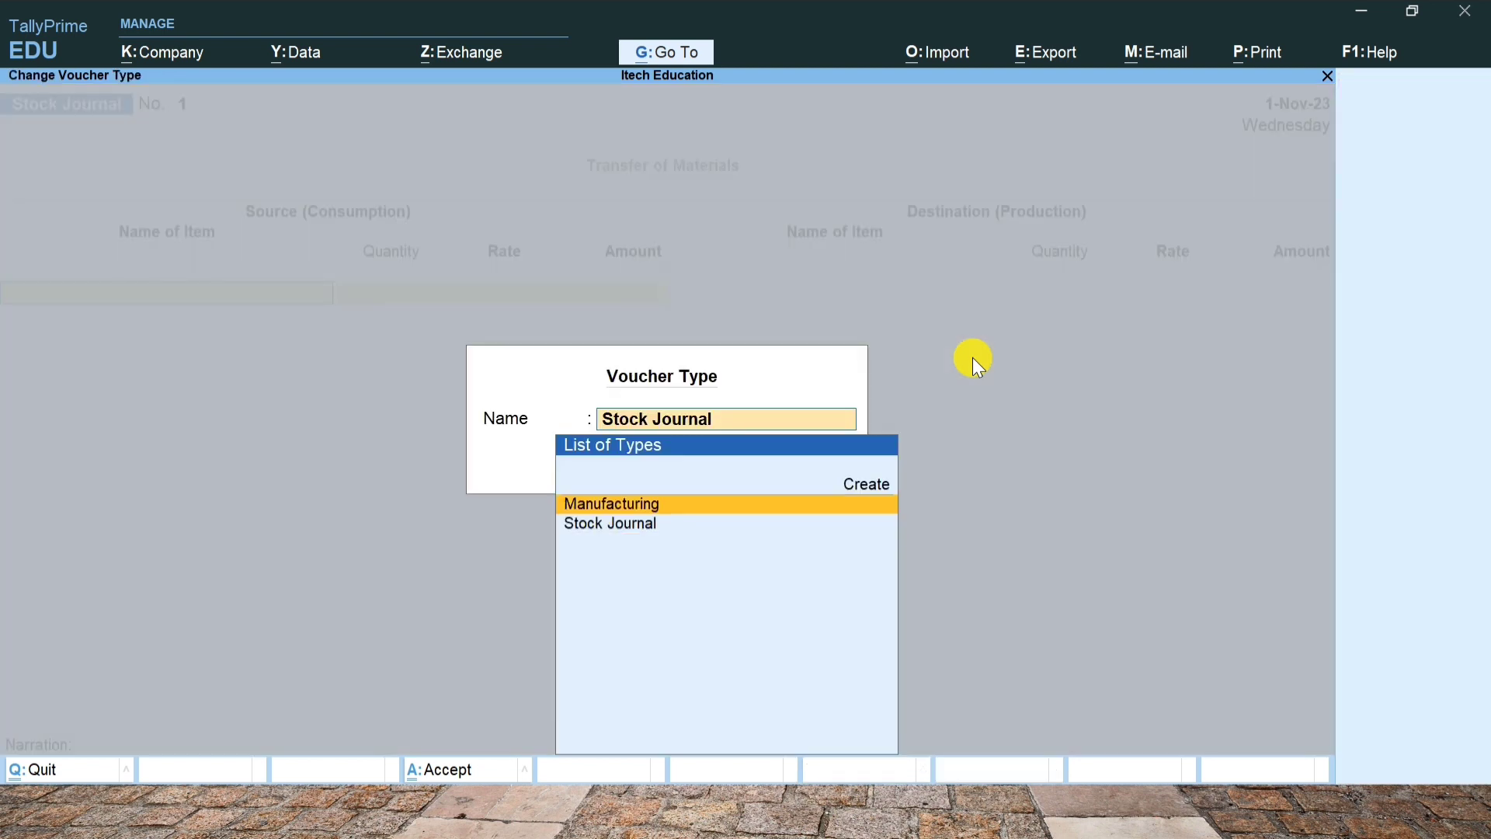
{"action": "key", "text": "Down"}
{"action": "key", "text": "Up"}
{"action": "key", "text": "Down"}
{"action": "key", "text": "Up"}
{"action": "key", "text": "Down"}
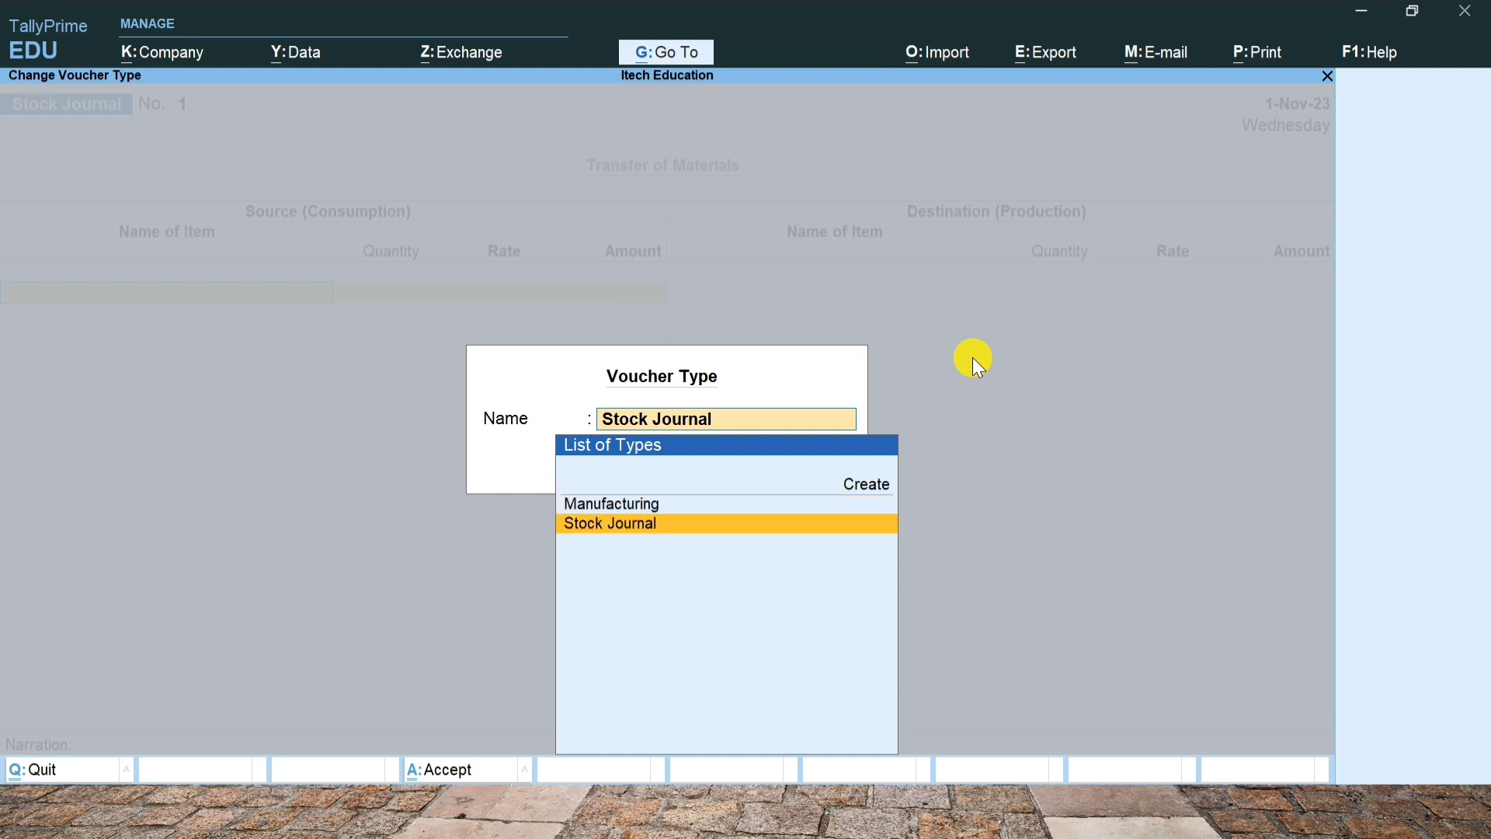
{"action": "key", "text": "Up"}
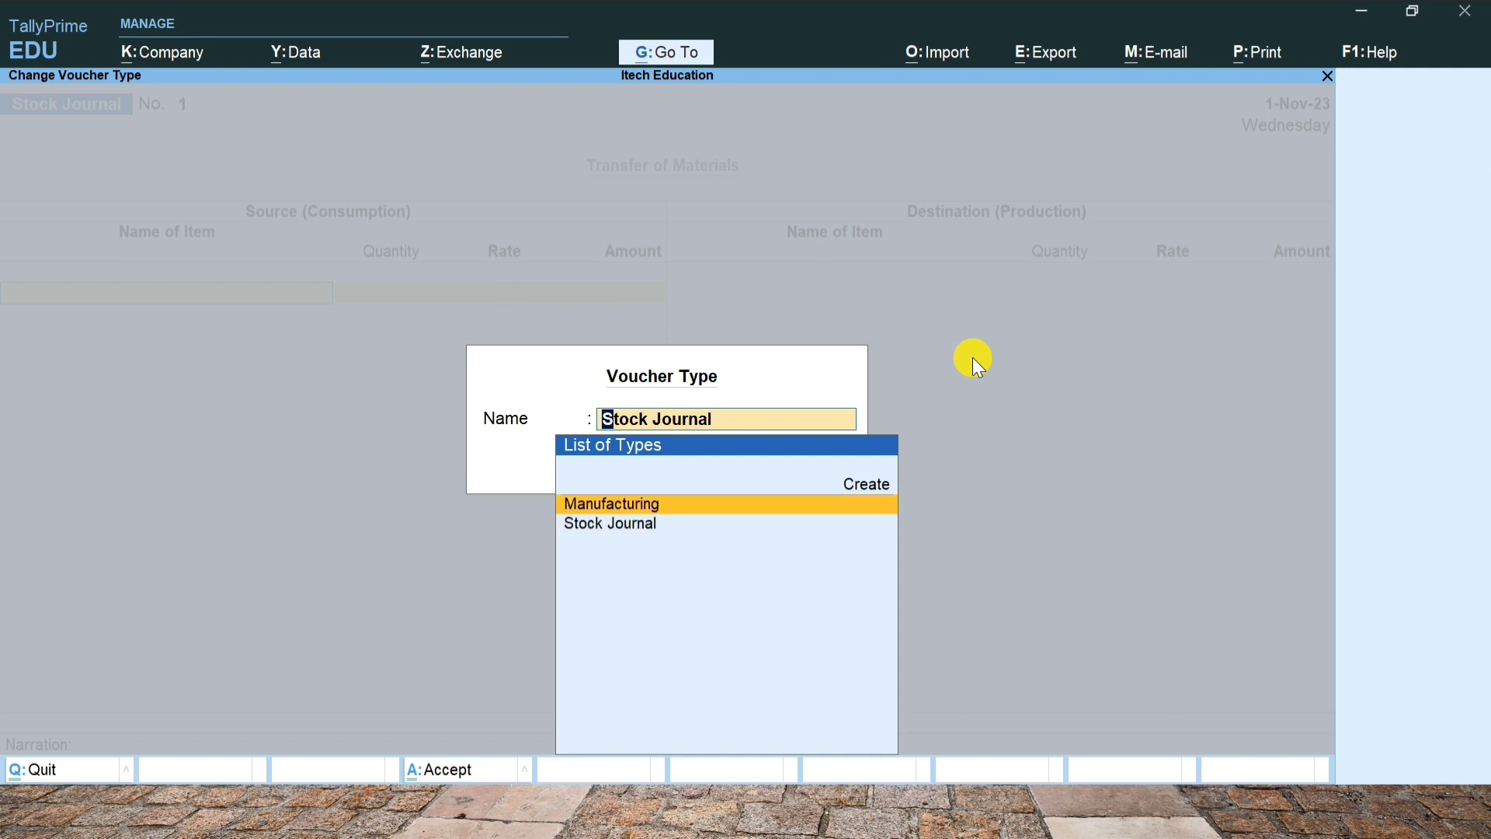
{"action": "key", "text": "Return"}
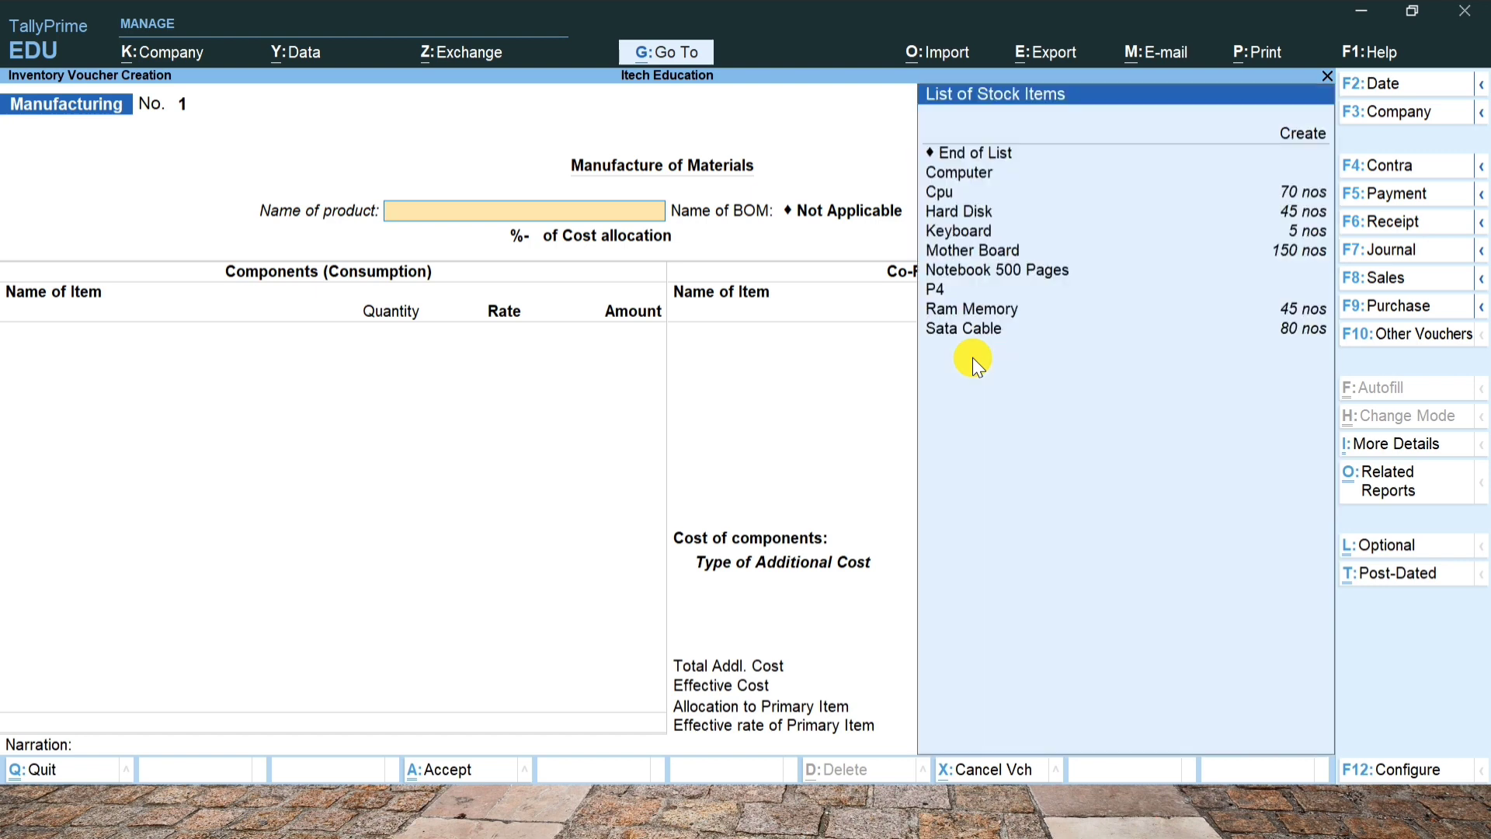
- Choose Computer as the product to manufacture, with its Computer BOM, and enter a quantity of 2 nos
{"action": "key", "text": "Down"}
{"action": "key", "text": "Down"}
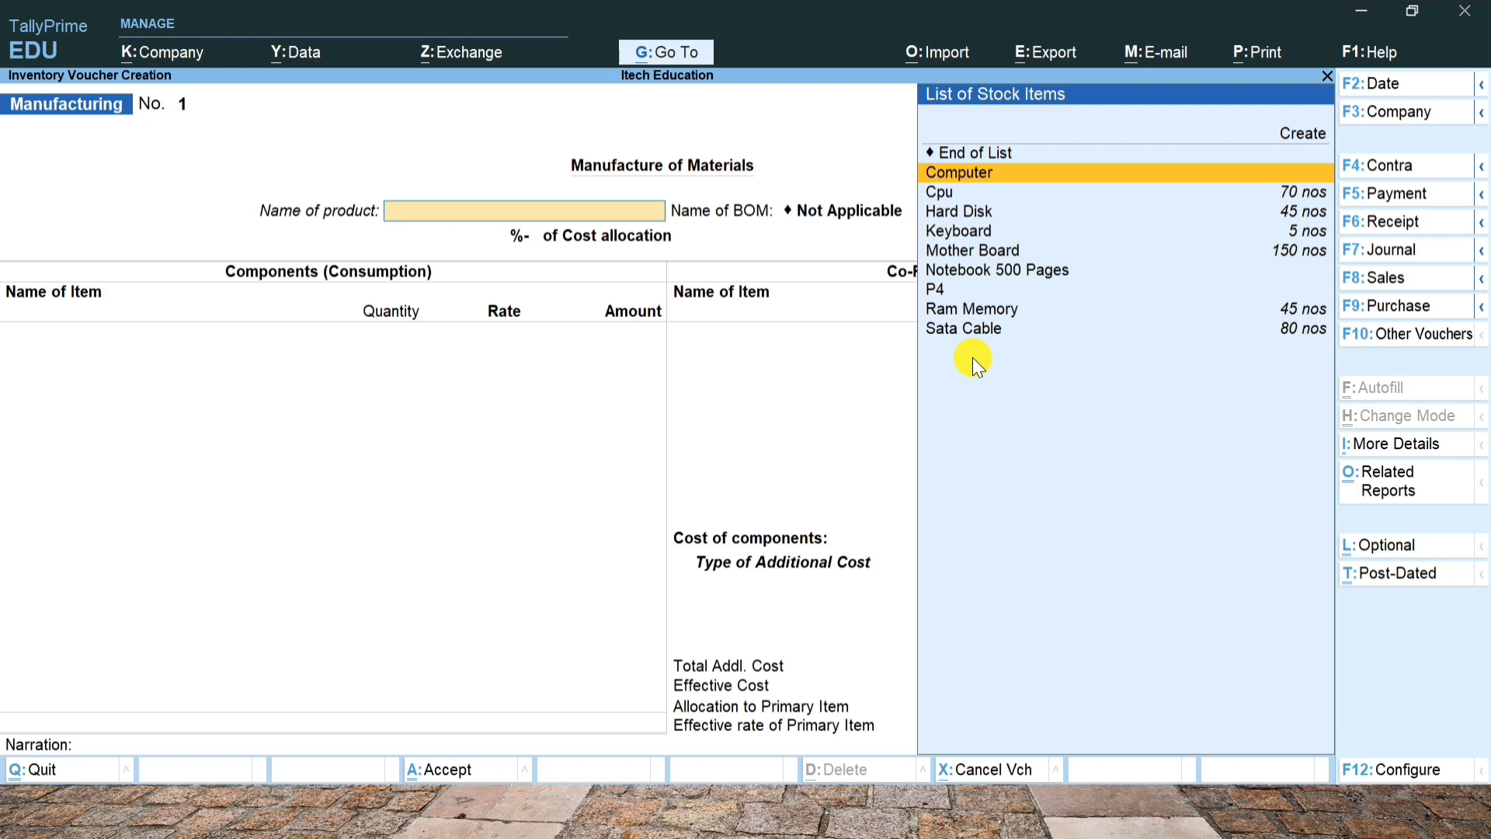
{"action": "key", "text": "Return"}
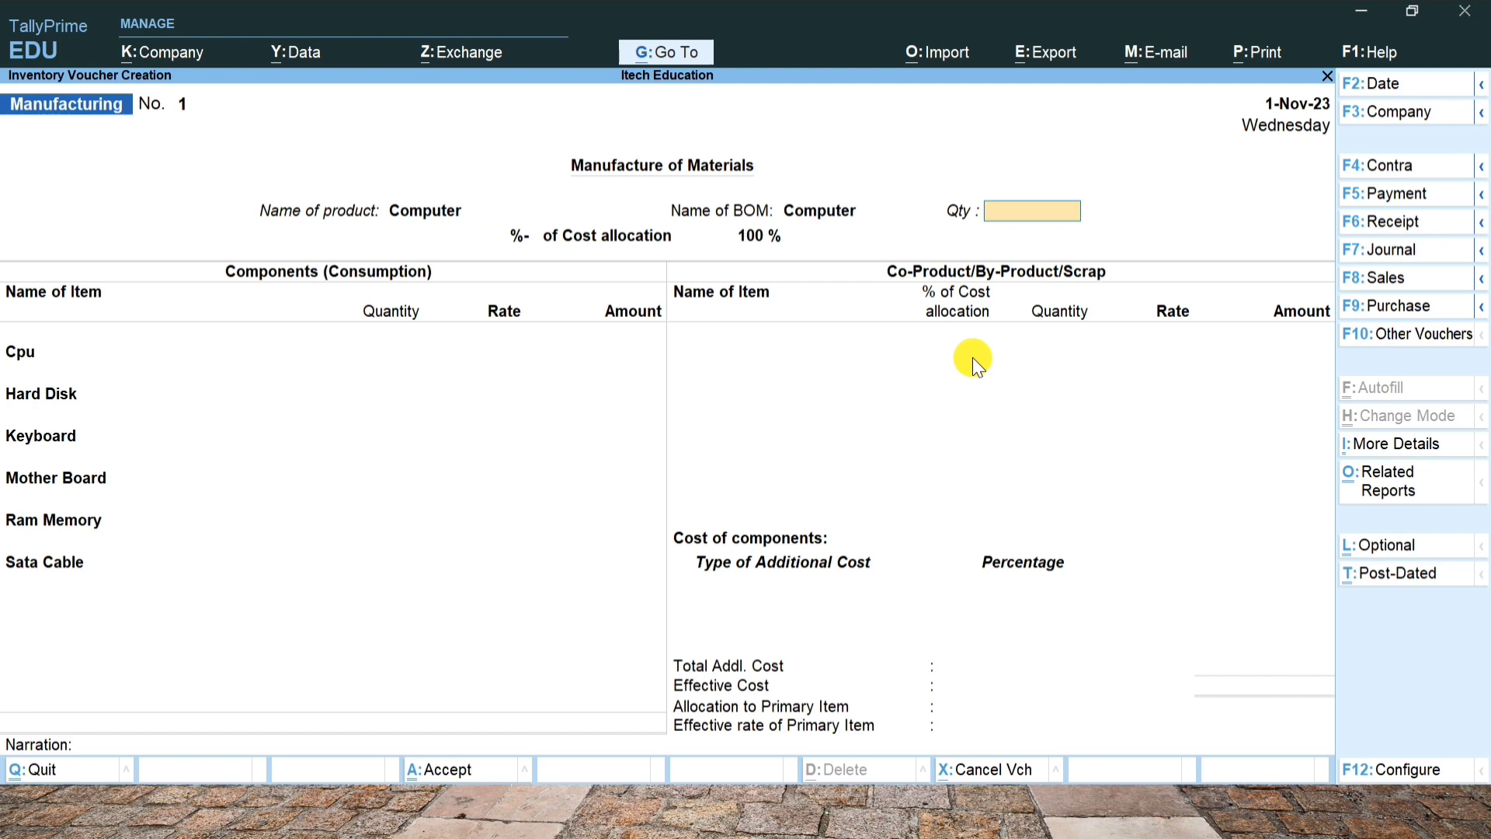
{"action": "type", "text": "2"}
{"action": "key", "text": "Return"}
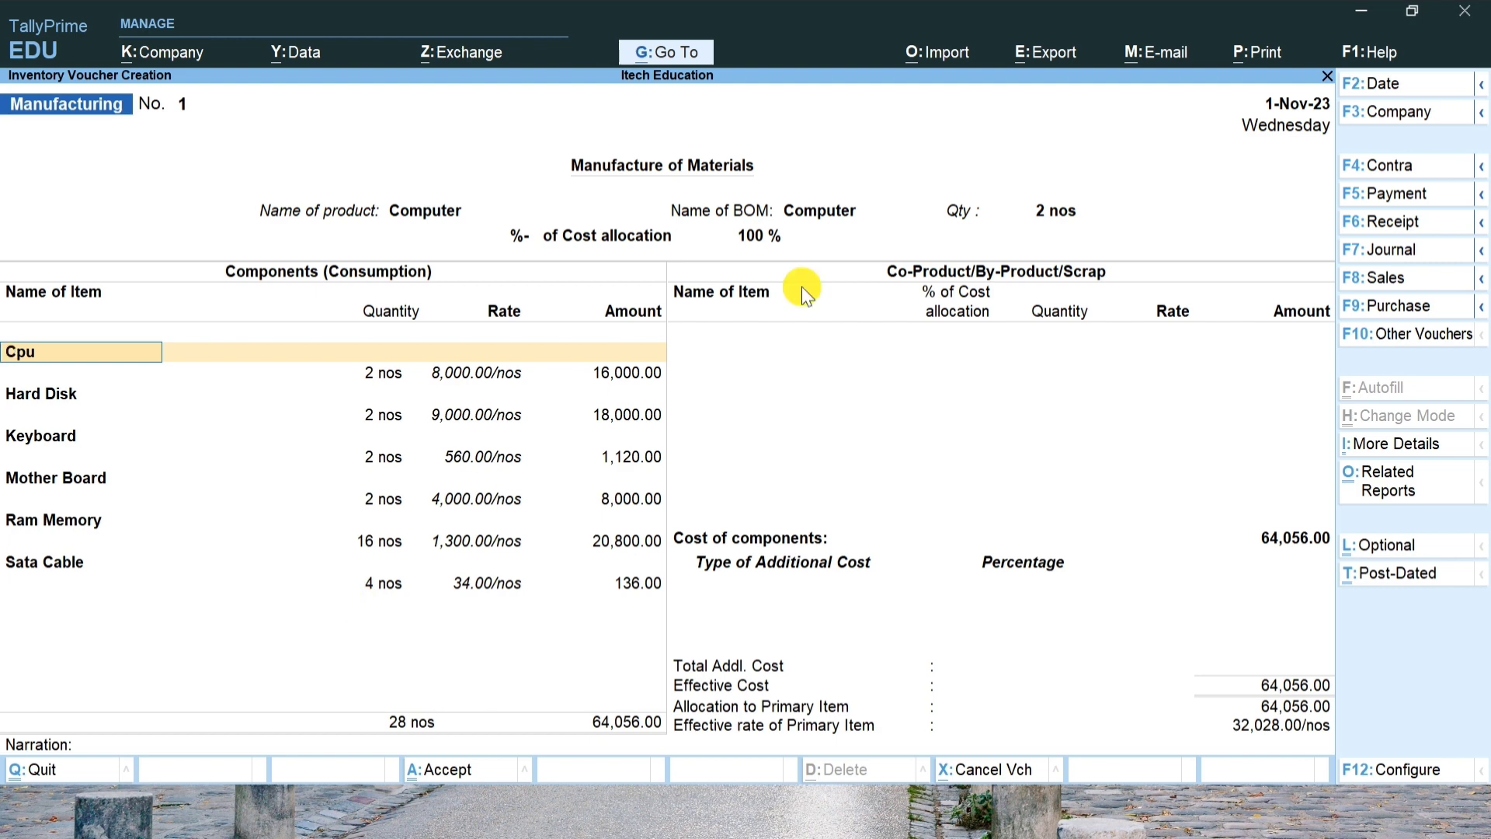
- Change the quantity of Computer to manufacture to 4 nos
{"action": "left_click", "coordinate": [1054, 210]}
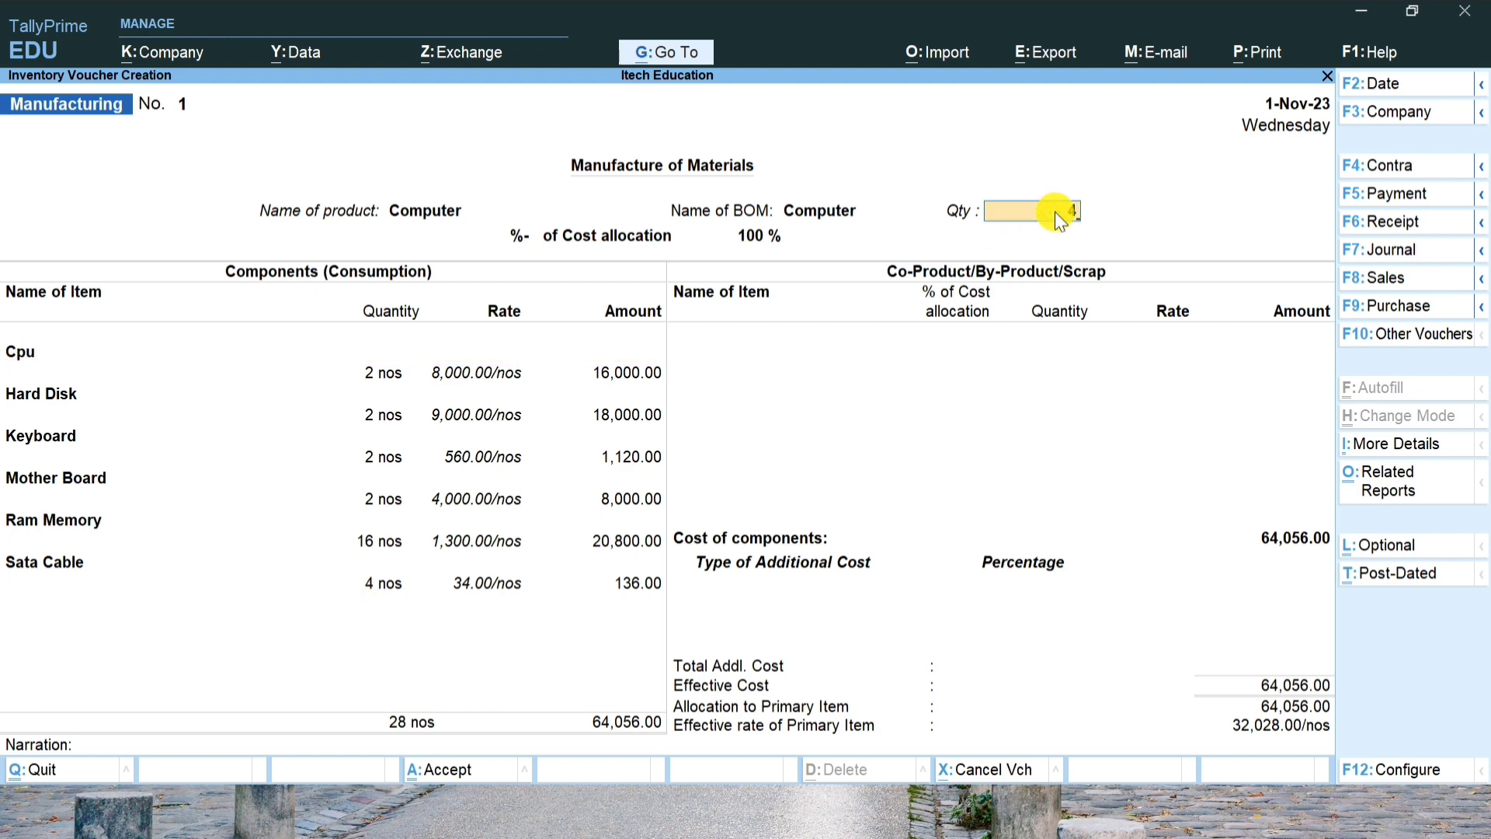
{"action": "type", "text": "4"}
{"action": "key", "text": "Return"}
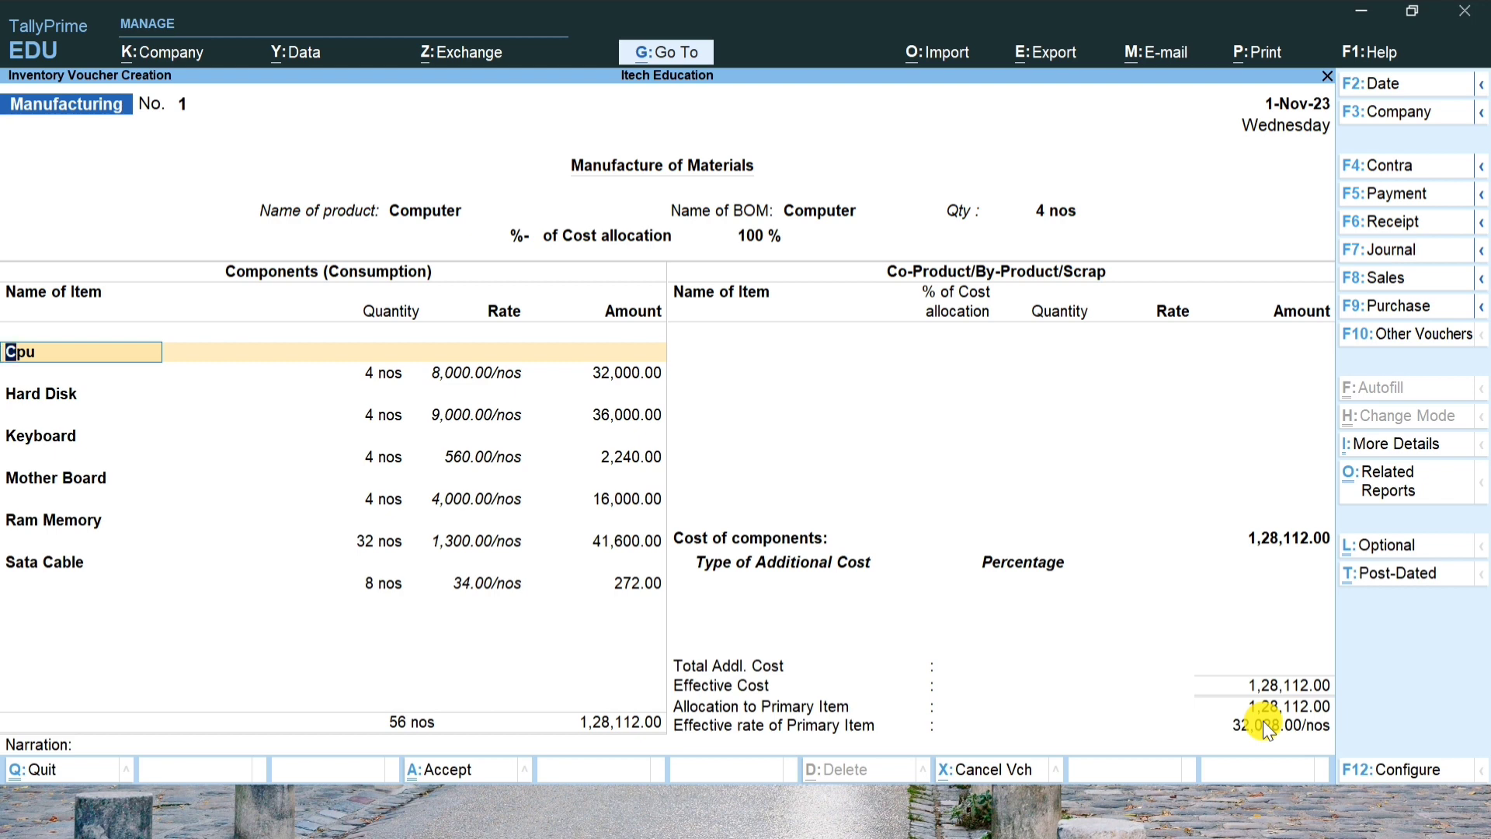
- Accept all component lines from Cpu to Sata Cable as filled in and end the co-product list without entries
{"action": "key", "text": "Down"}
{"action": "key", "text": "Down"}
{"action": "key", "text": "Down"}
{"action": "key", "text": "Down"}
{"action": "key", "text": "Down"}
{"action": "key", "text": "Down"}
{"action": "key", "text": "Down"}
{"action": "key", "text": "Down"}
{"action": "key", "text": "Down"}
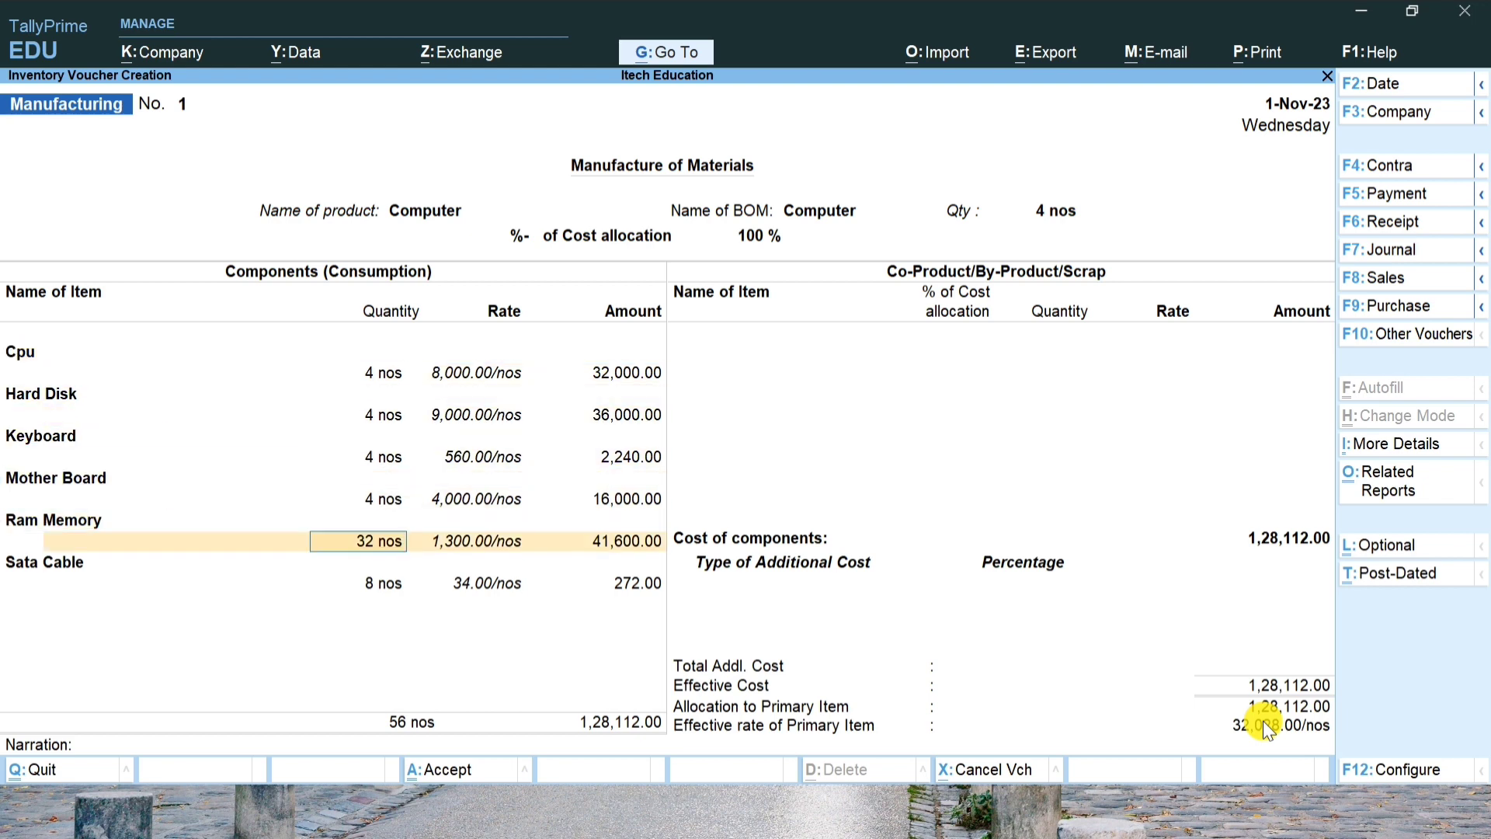
{"action": "key", "text": "Return"}
{"action": "key", "text": "Return"}
{"action": "key", "text": "Return"}
{"action": "key", "text": "Return"}
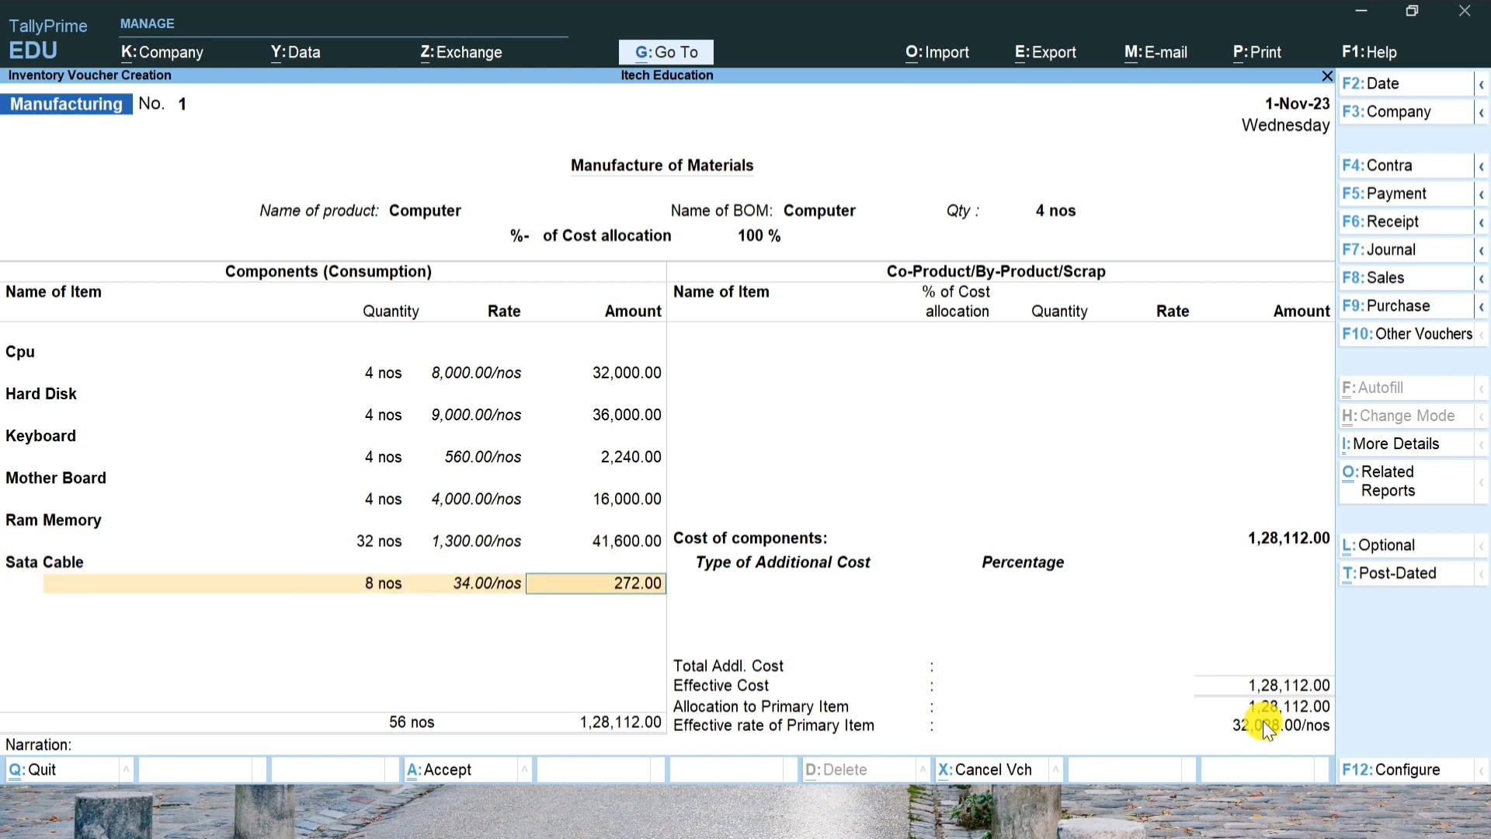
{"action": "key", "text": "Return"}
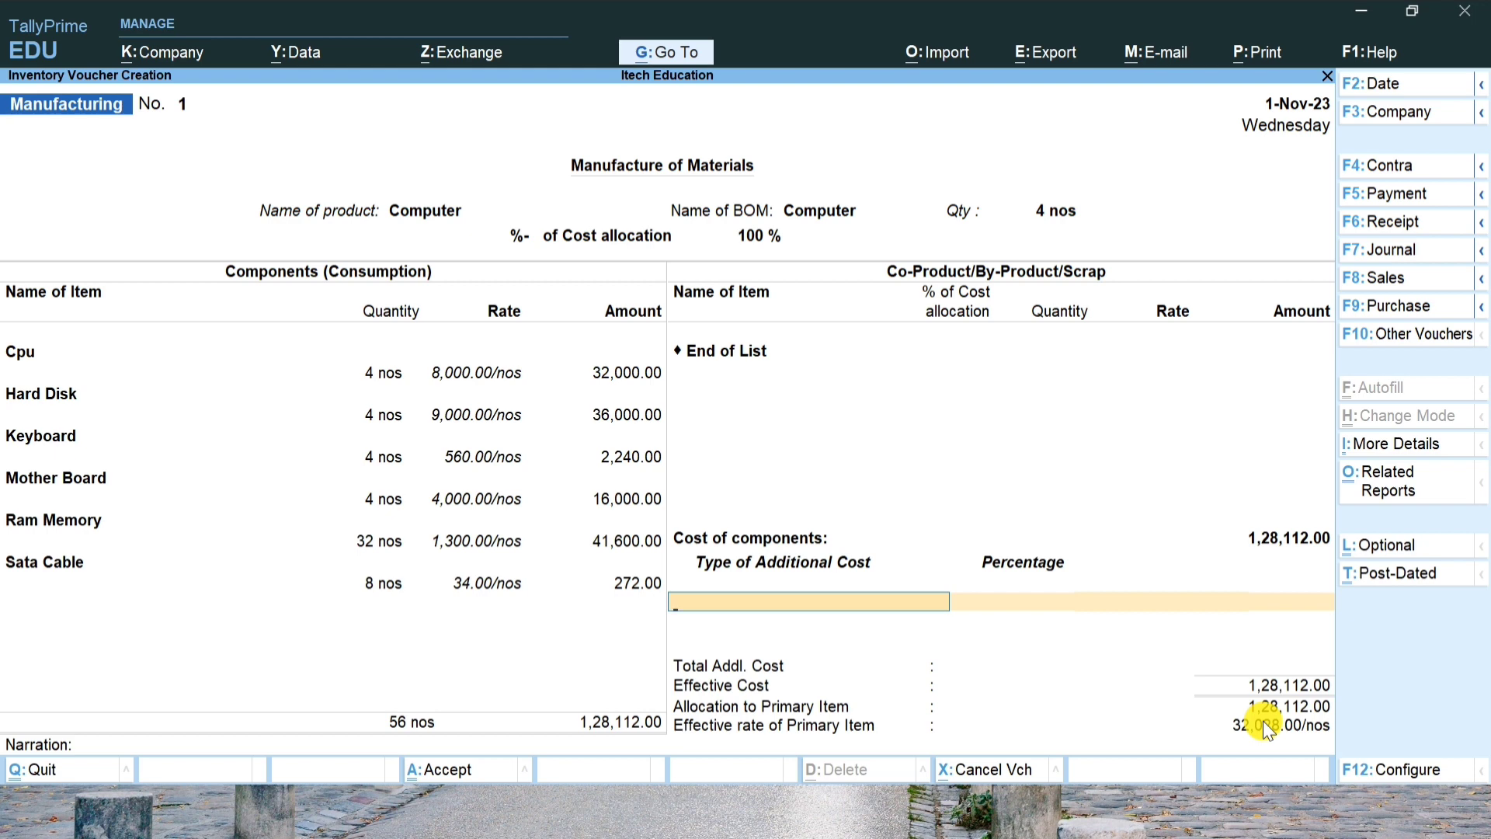
- Create an Assemble Charge ledger under Indirect Expenses for the voucher's type of additional cost
{"action": "key", "text": "space"}
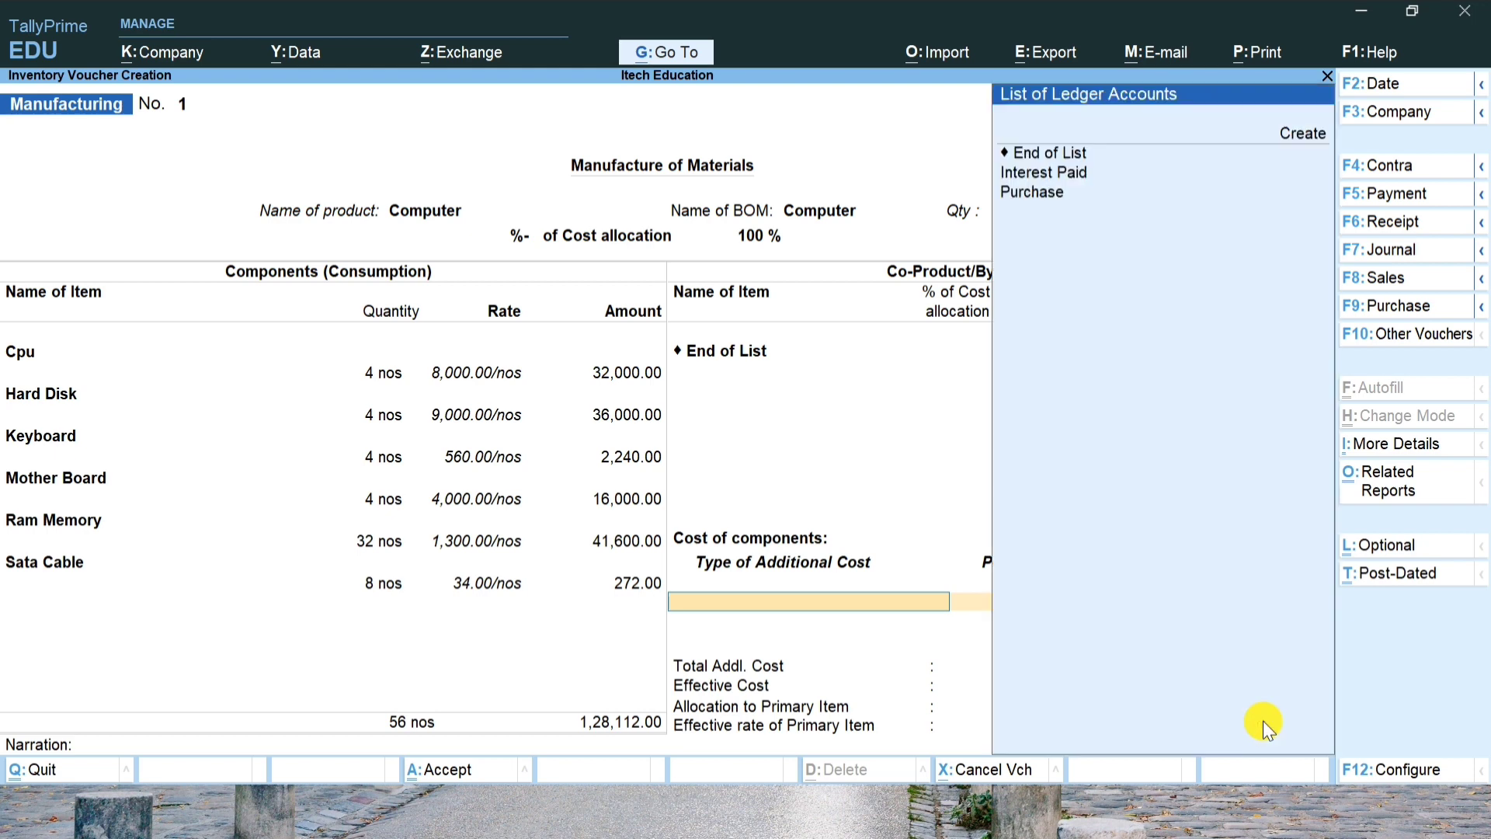
{"action": "key", "text": "Up"}
{"action": "key", "text": "Up"}
{"action": "key", "text": "Up"}
{"action": "key", "text": "Up"}
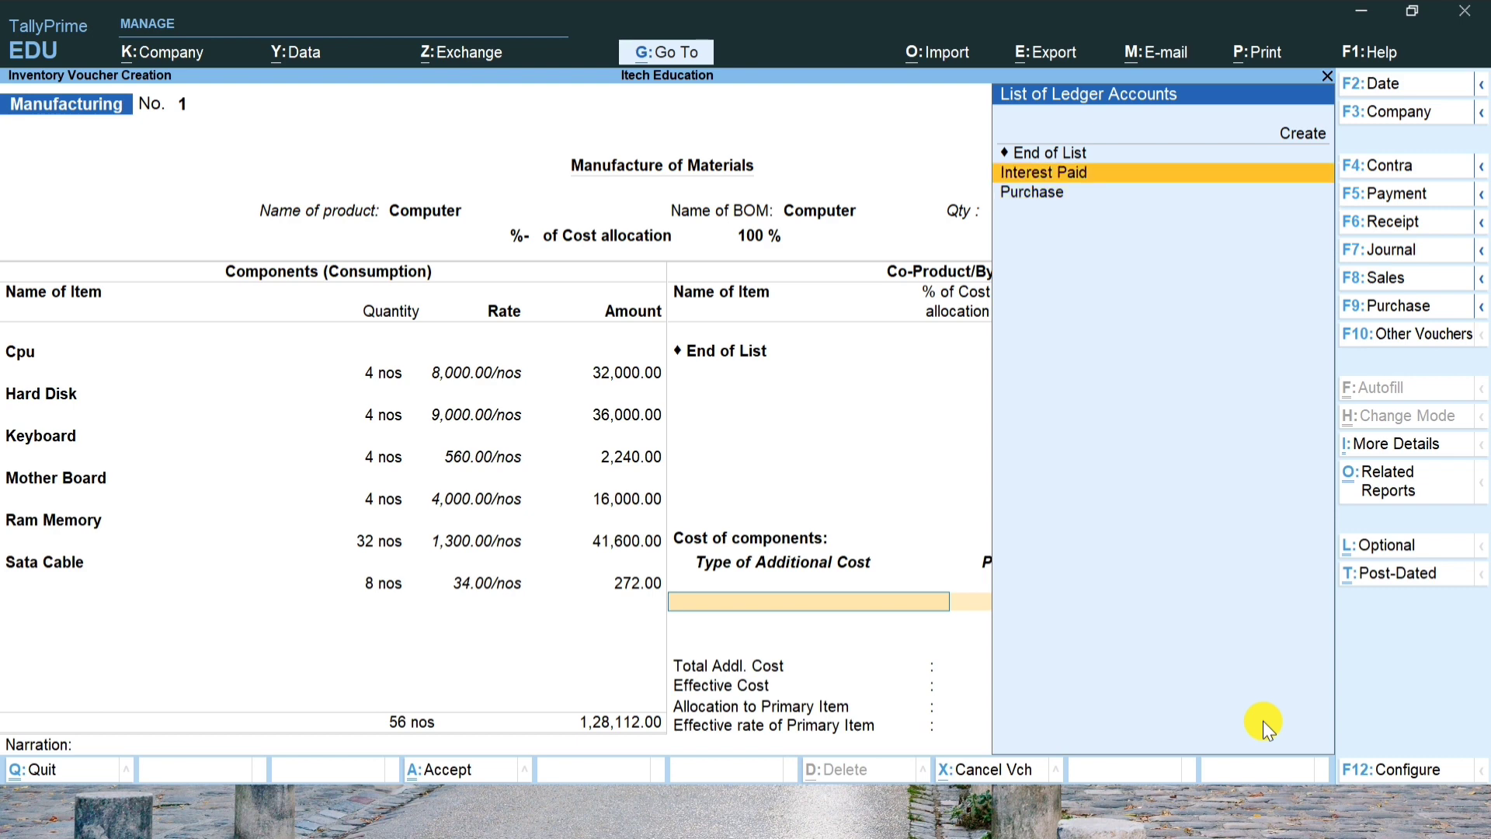
{"action": "key", "text": "Return"}
{"action": "type", "text": "A"}
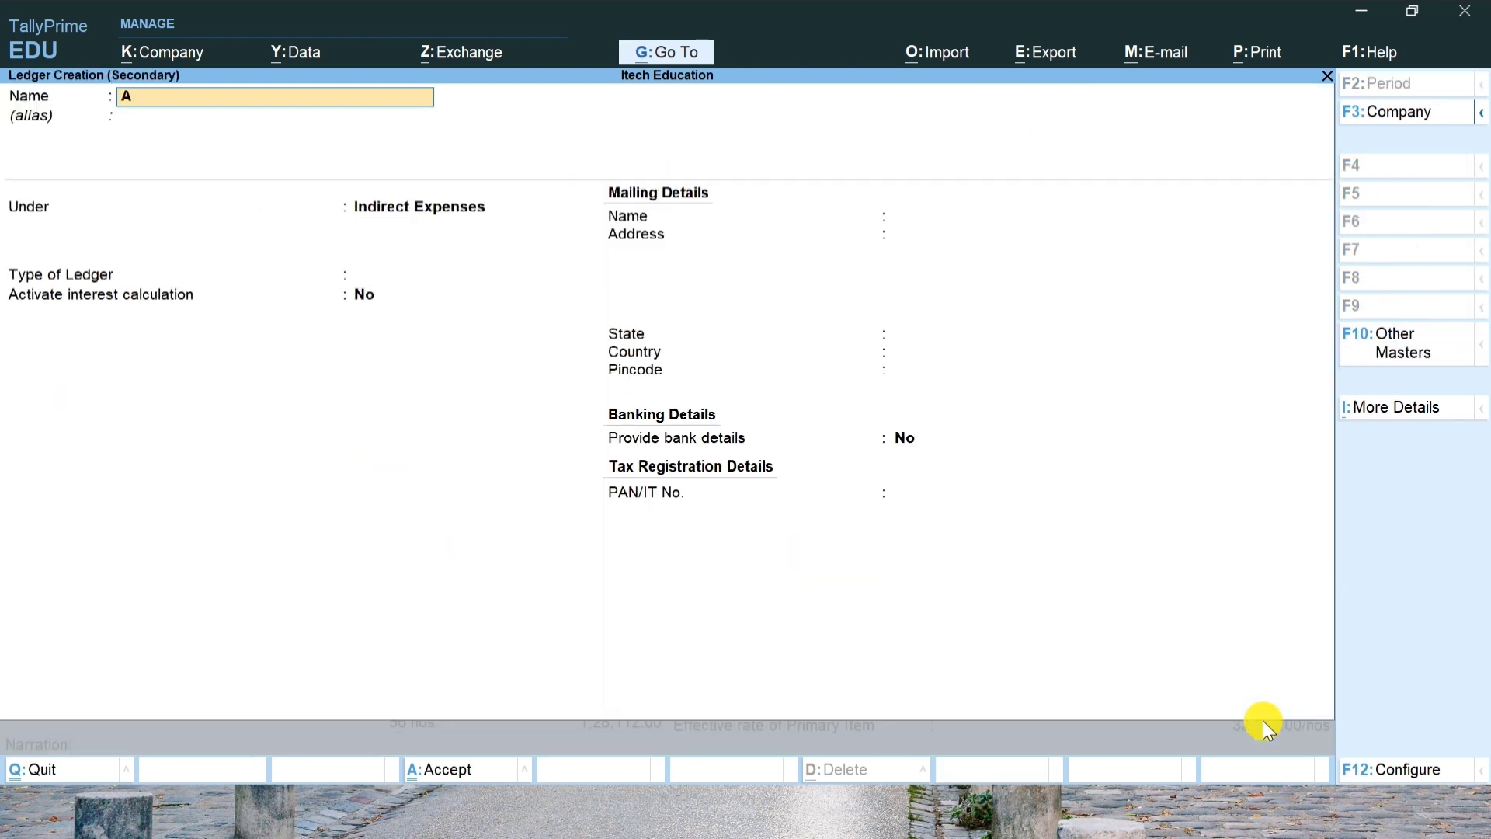
{"action": "type", "text": "ssemble Charge"}
{"action": "key", "text": "Return"}
{"action": "key", "text": "Return"}
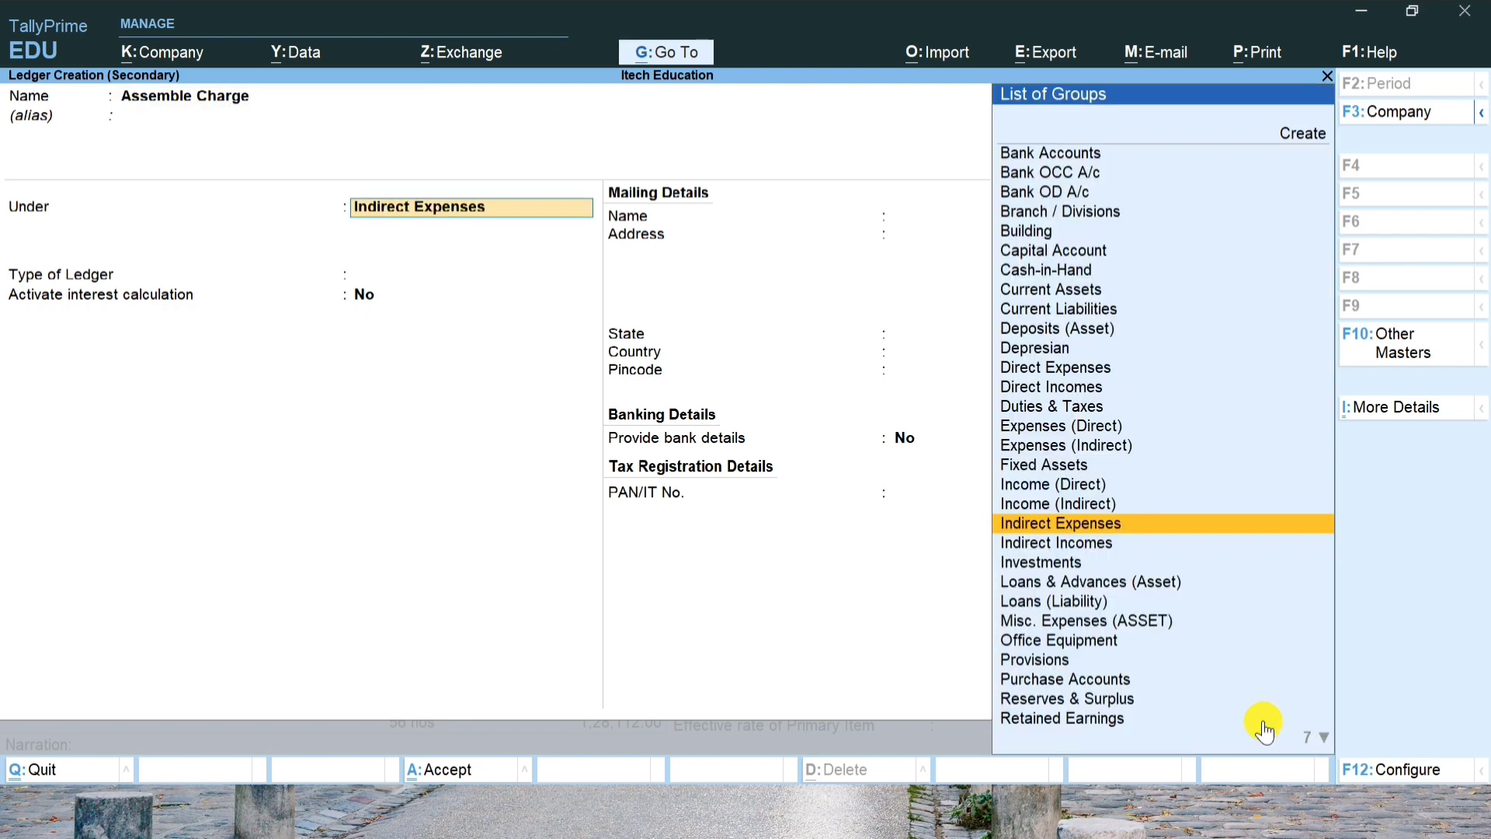
{"action": "key", "text": "Return"}
{"action": "key", "text": "Return"}
{"action": "key", "text": "Return"}
{"action": "key", "text": "Return"}
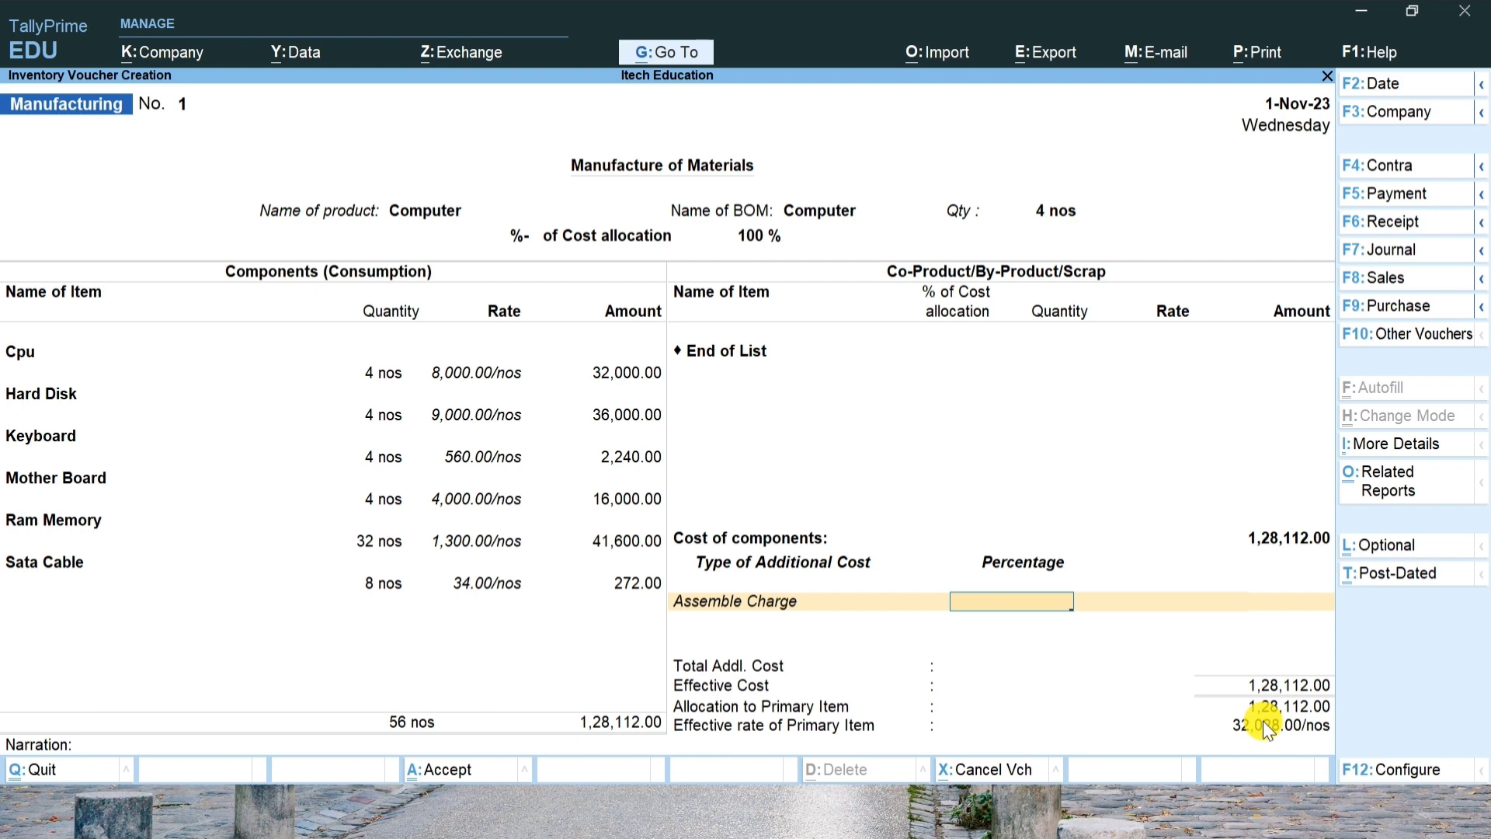
- Set the Assemble Charge percentage to 2 %
{"action": "key", "text": "Return"}
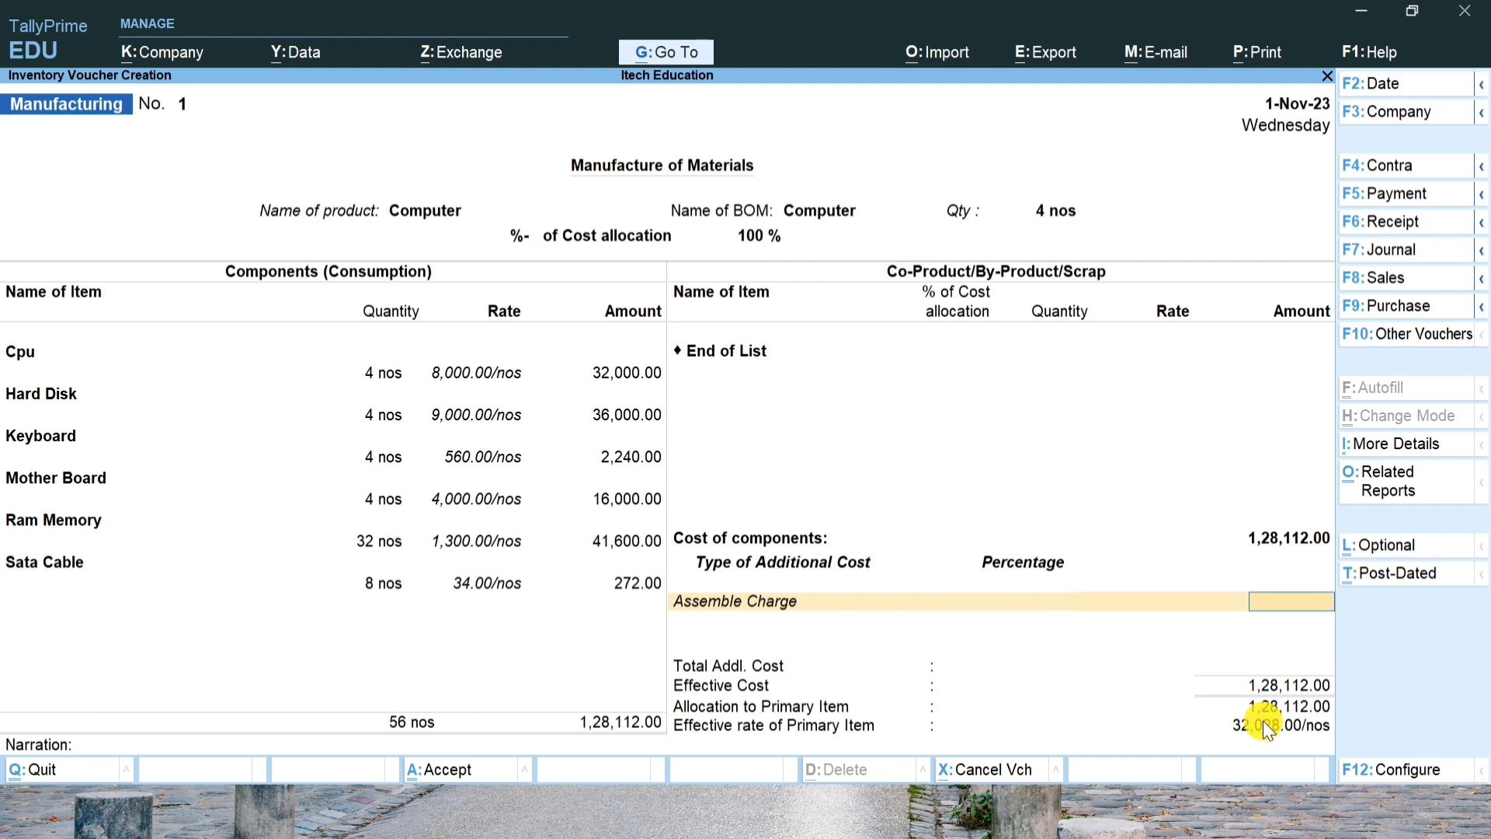
{"action": "key", "text": "BackSpace"}
{"action": "type", "text": "2"}
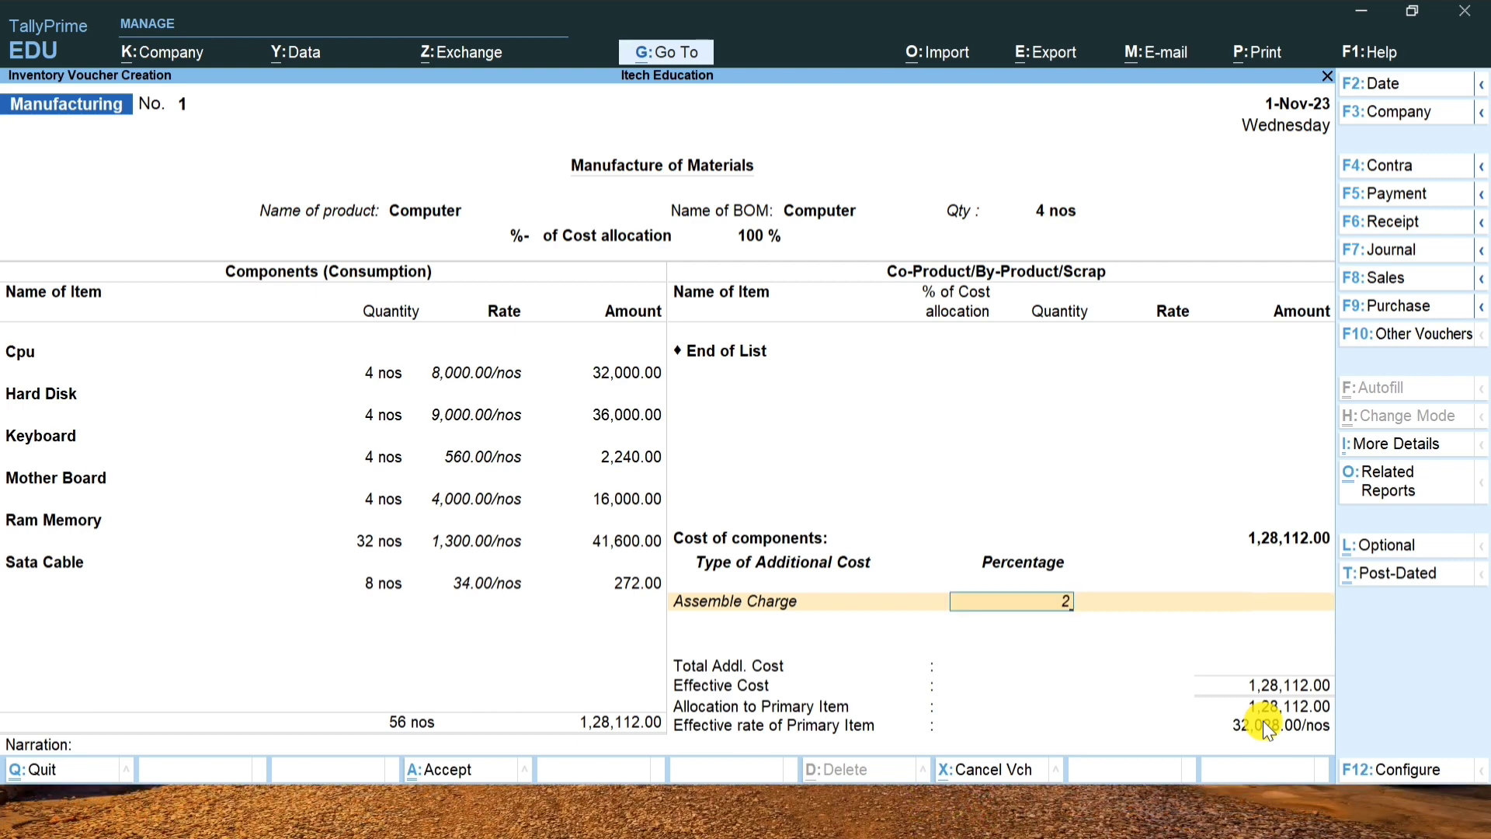
{"action": "key", "text": "Return"}
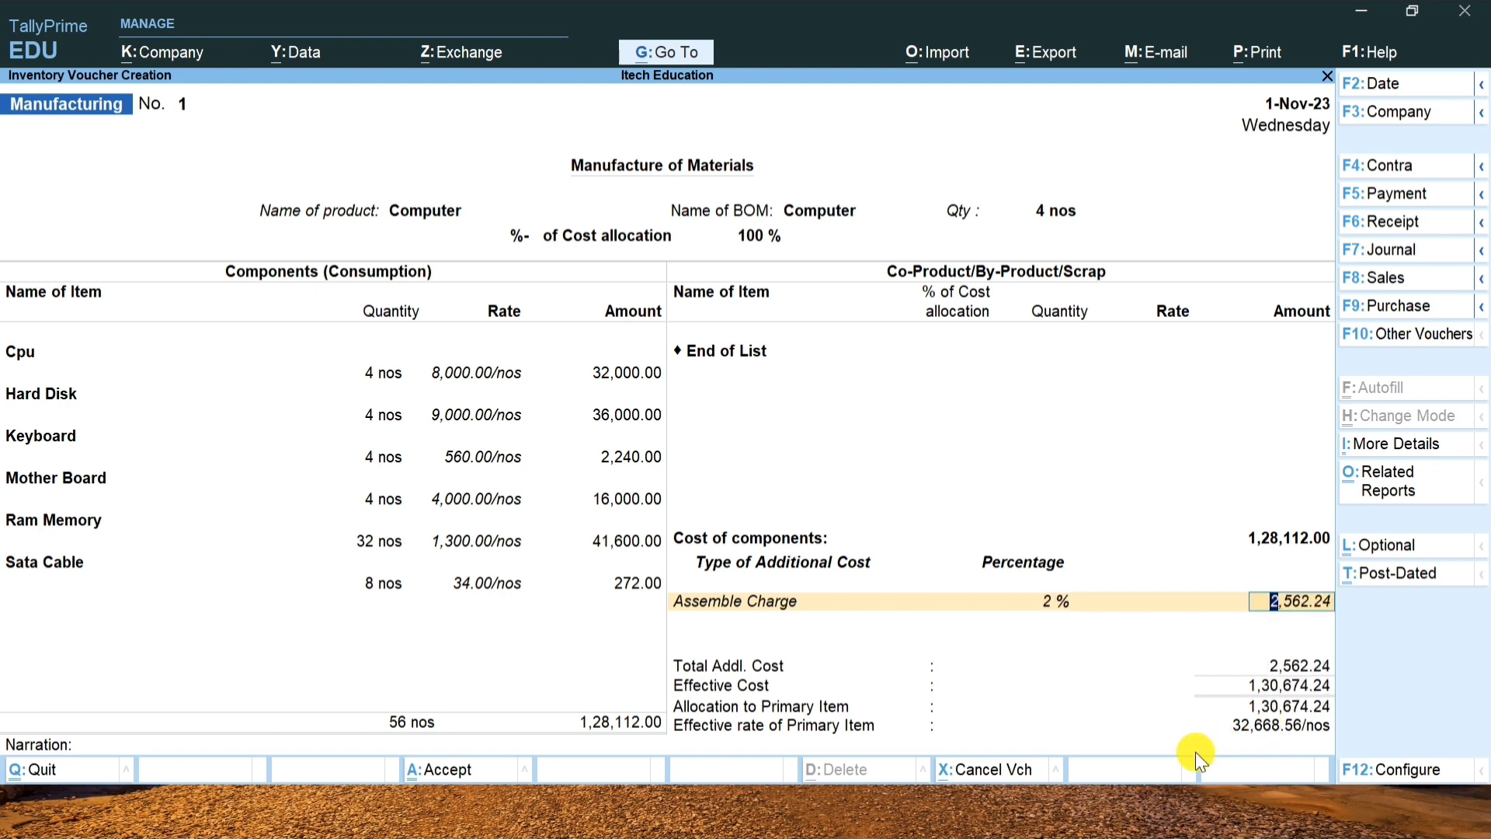
- Accept the additional cost amount, save the Manufacturing voucher without a narration, and return to the Gateway of Tally
{"action": "key", "text": "Return"}
{"action": "key", "text": "Return"}
{"action": "key", "text": "Return"}
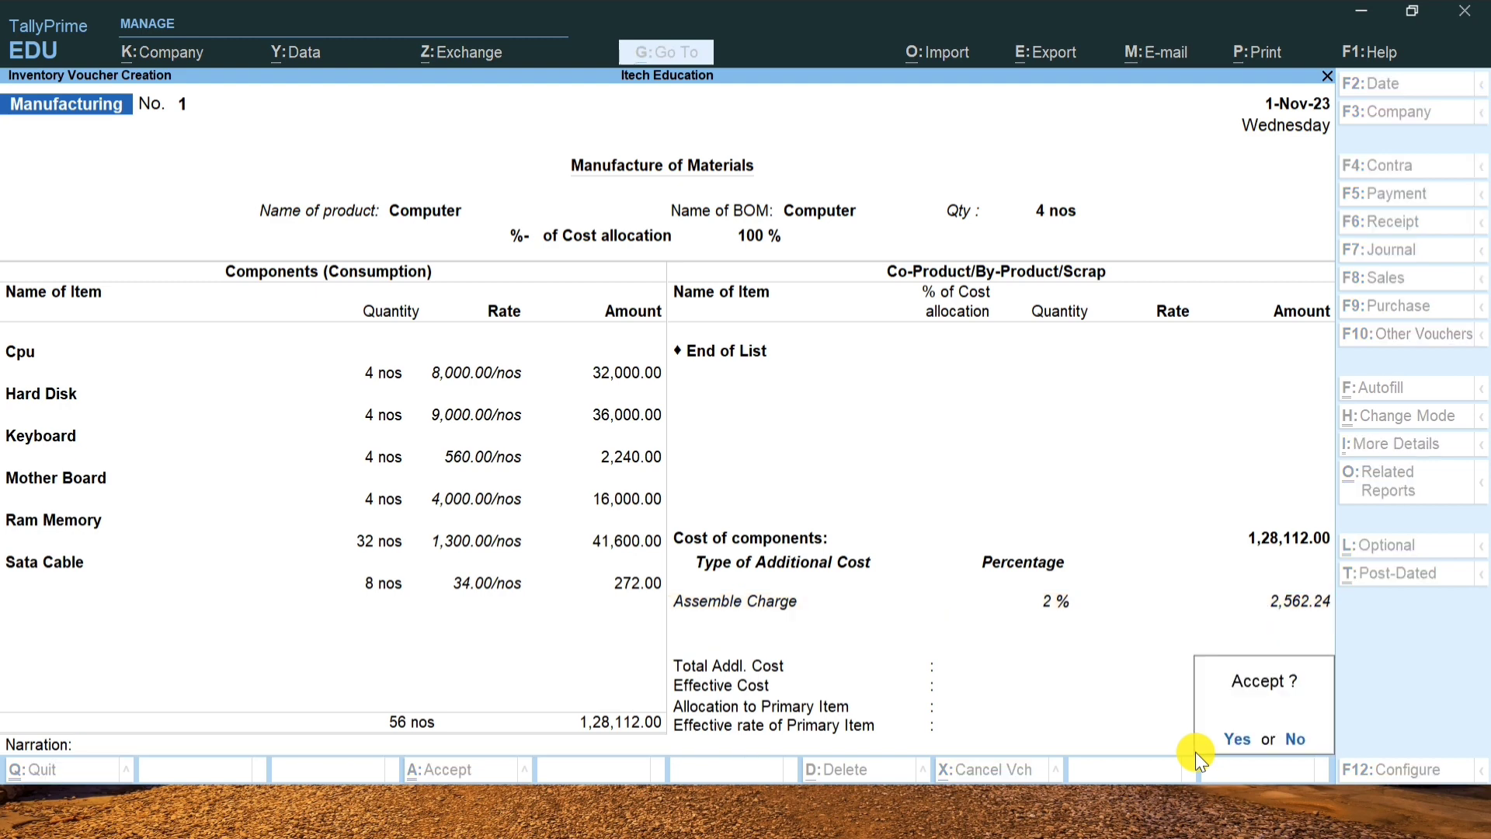
{"action": "key", "text": "Return"}
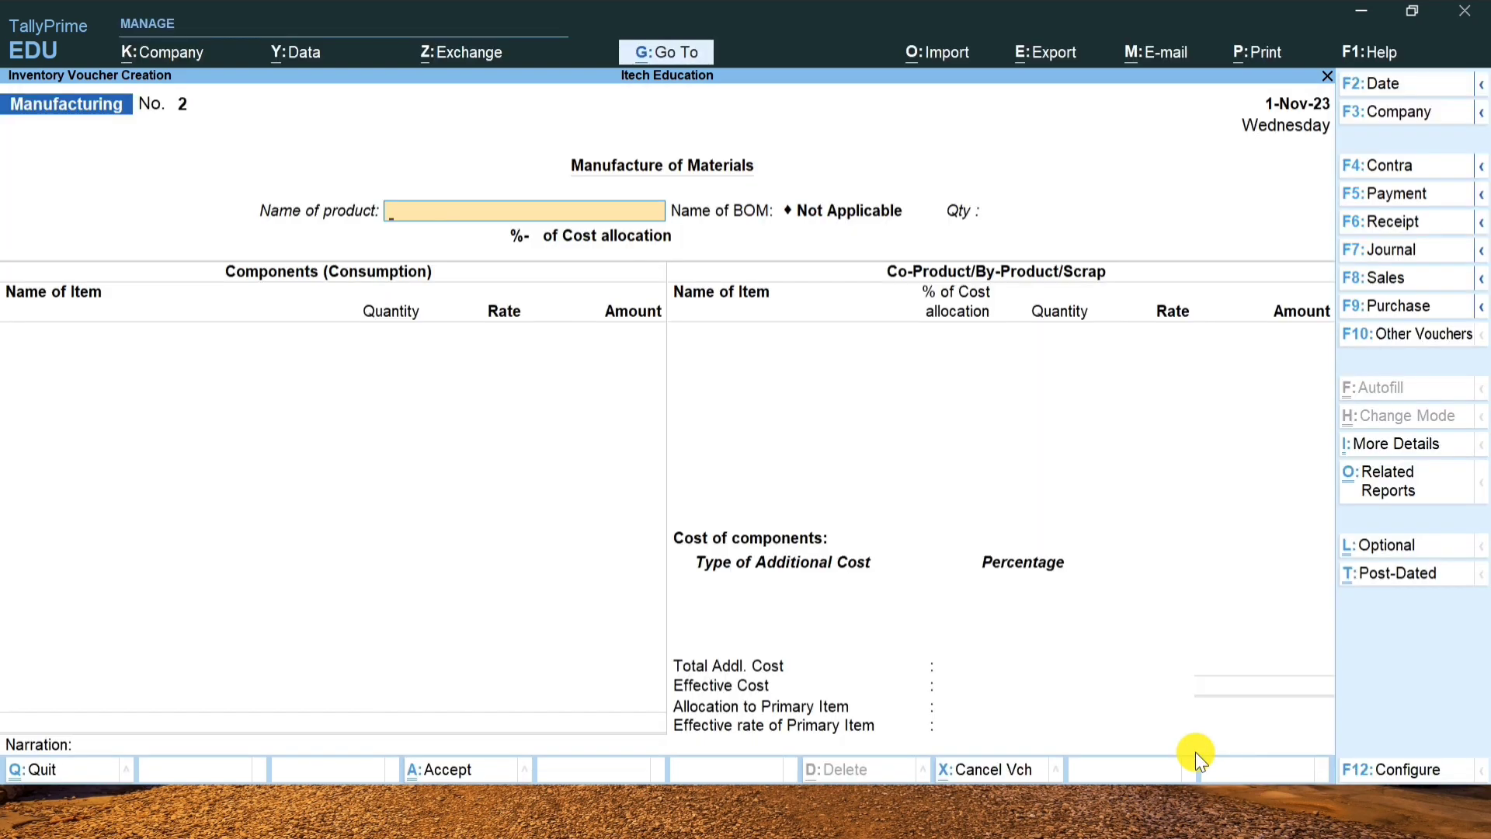
{"action": "key", "text": "Escape"}
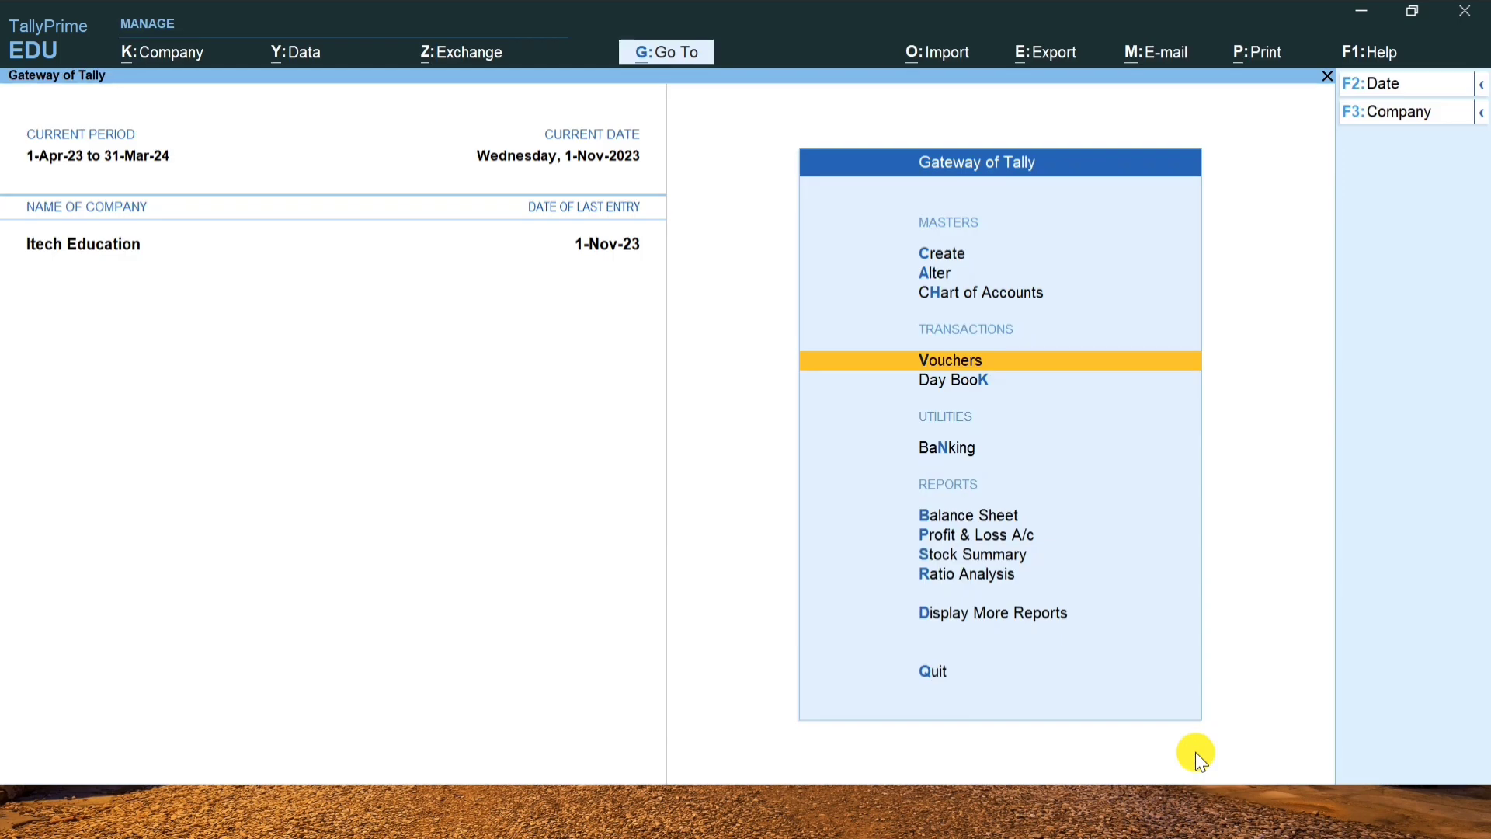
- Open the Balance Sheet and drill down through Current Assets into Closing Stock
{"action": "key", "text": "Down"}
{"action": "key", "text": "Down"}
{"action": "key", "text": "Down"}
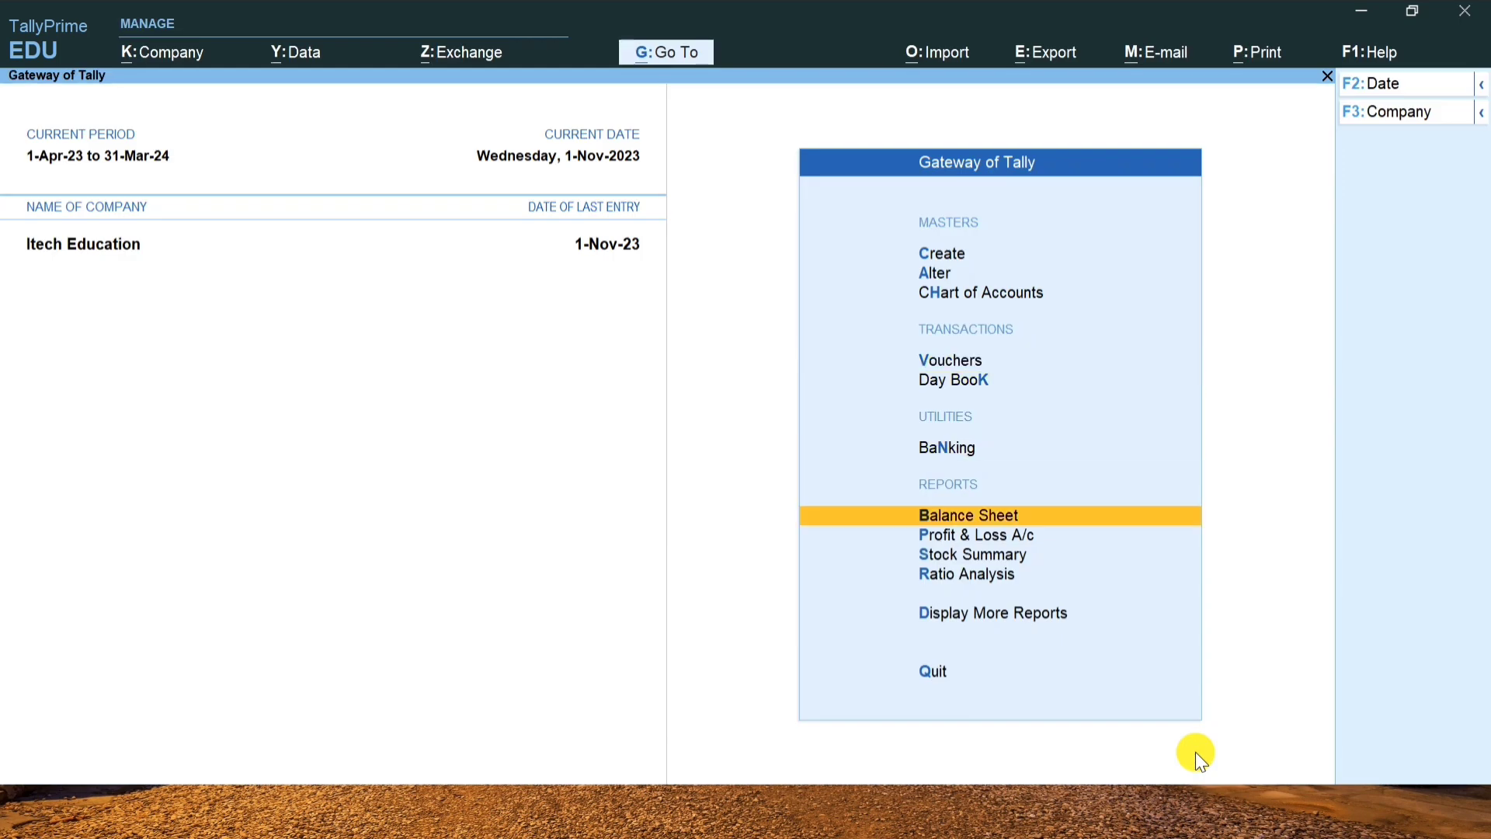
{"action": "key", "text": "Return"}
{"action": "key", "text": "Right"}
{"action": "key", "text": "Down"}
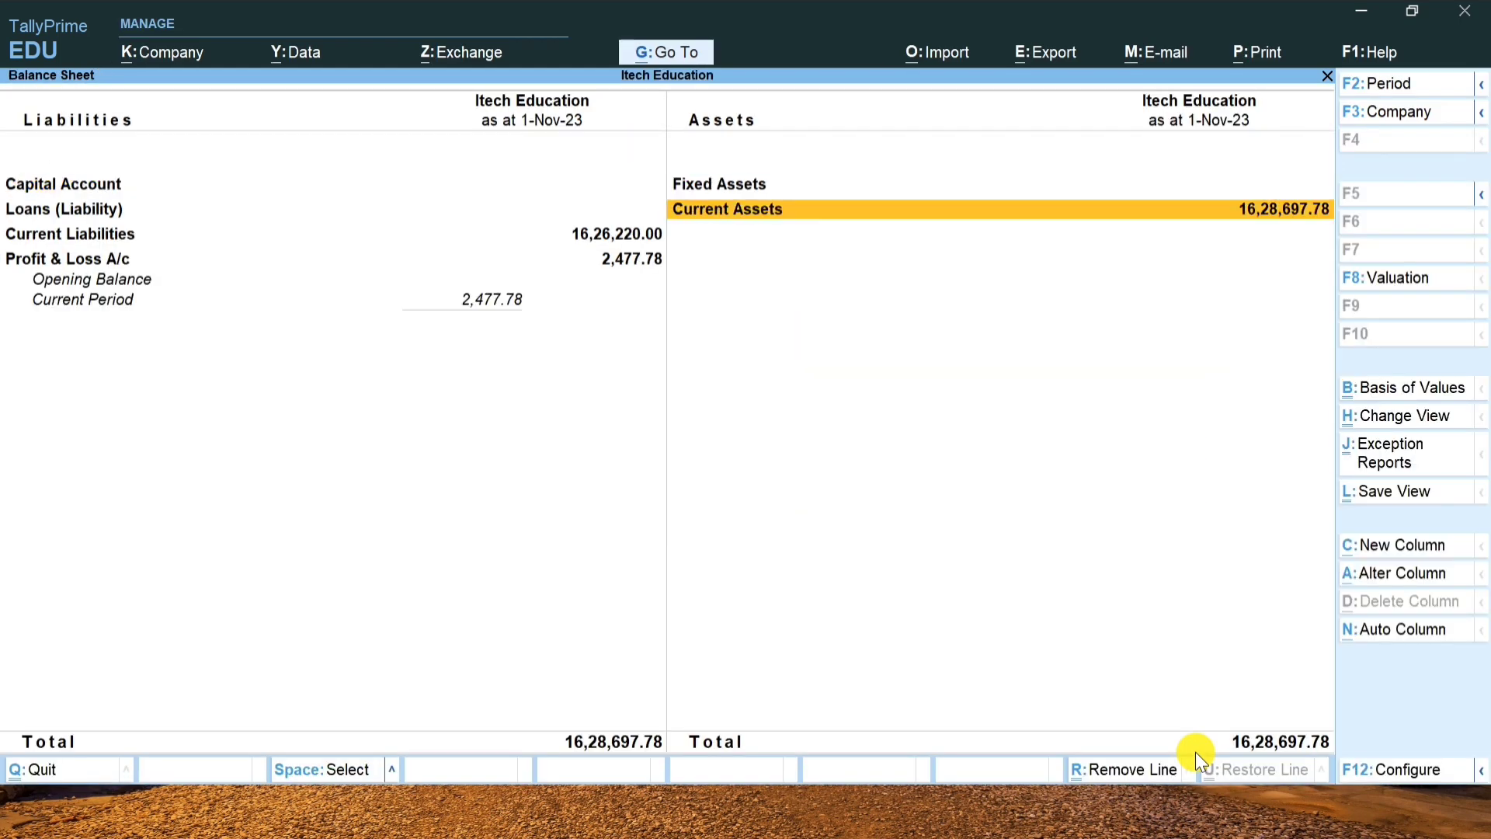
{"action": "key", "text": "Return"}
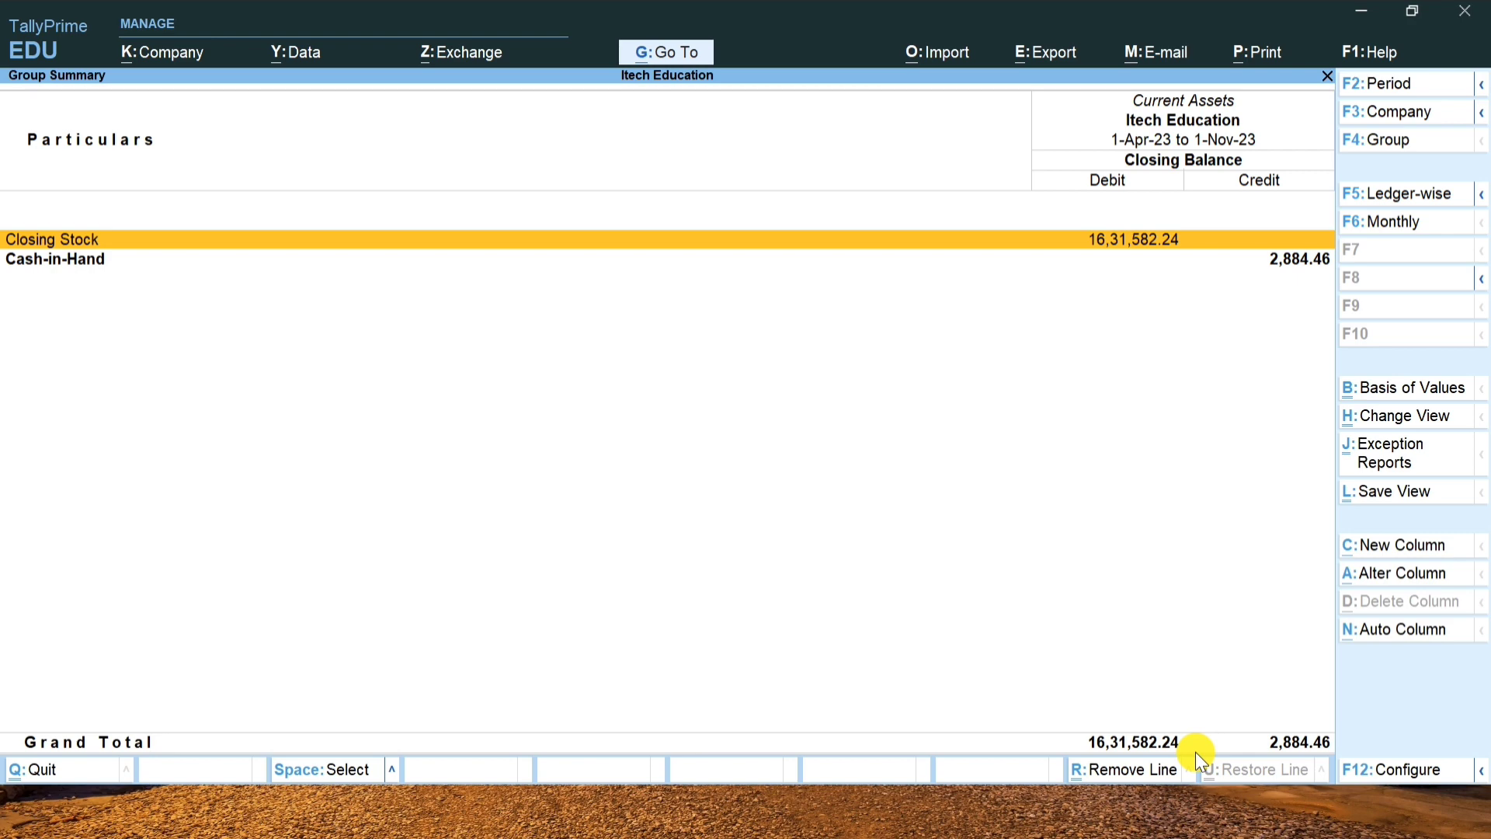
{"action": "key", "text": "Return"}
- Review the closing quantity, rate and value of Computer and each component in the stock summary, and leave the reports
{"action": "key", "text": "Down"}
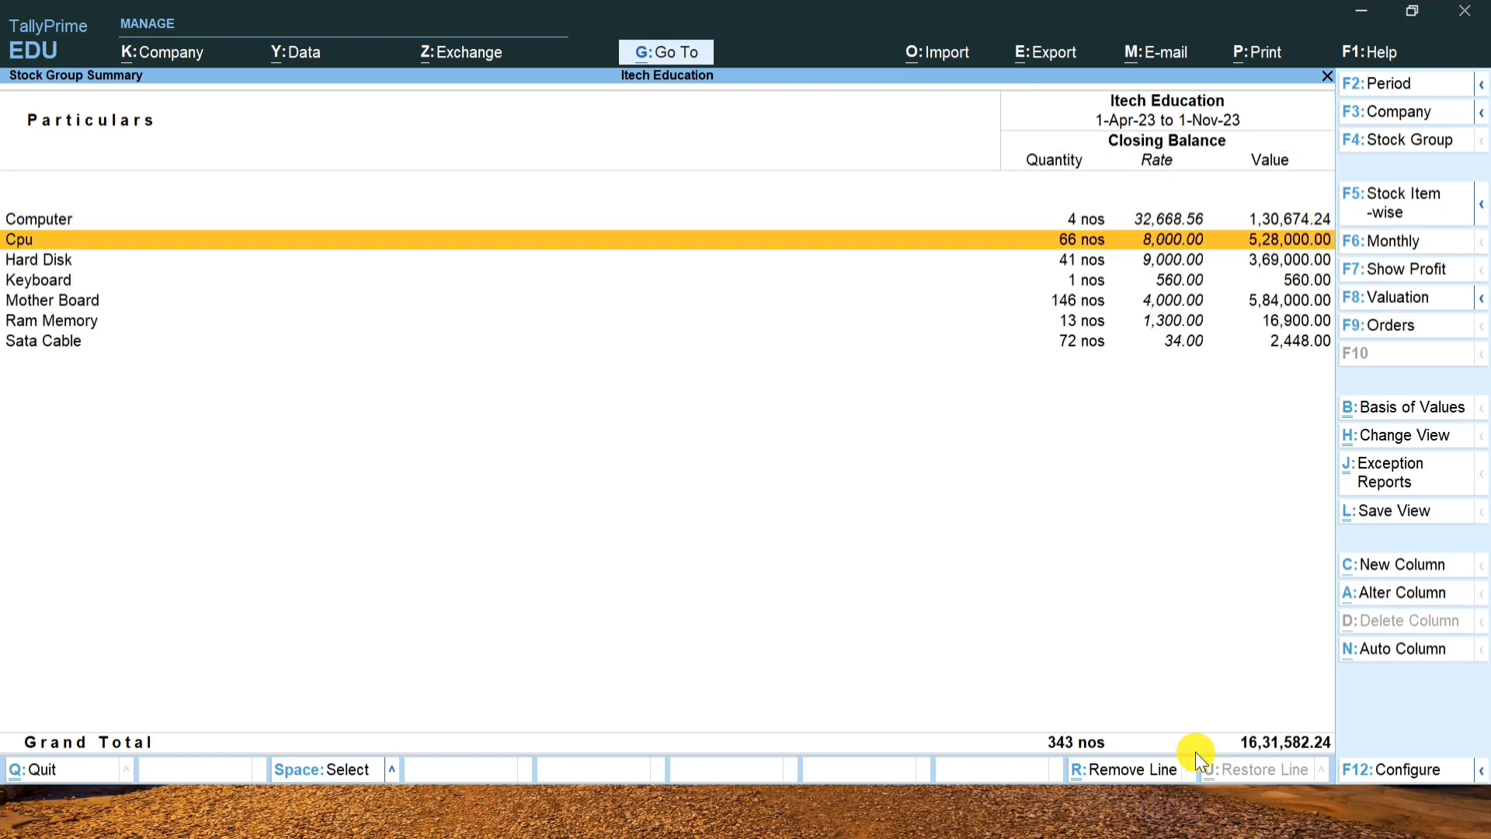
{"action": "key", "text": "Up"}
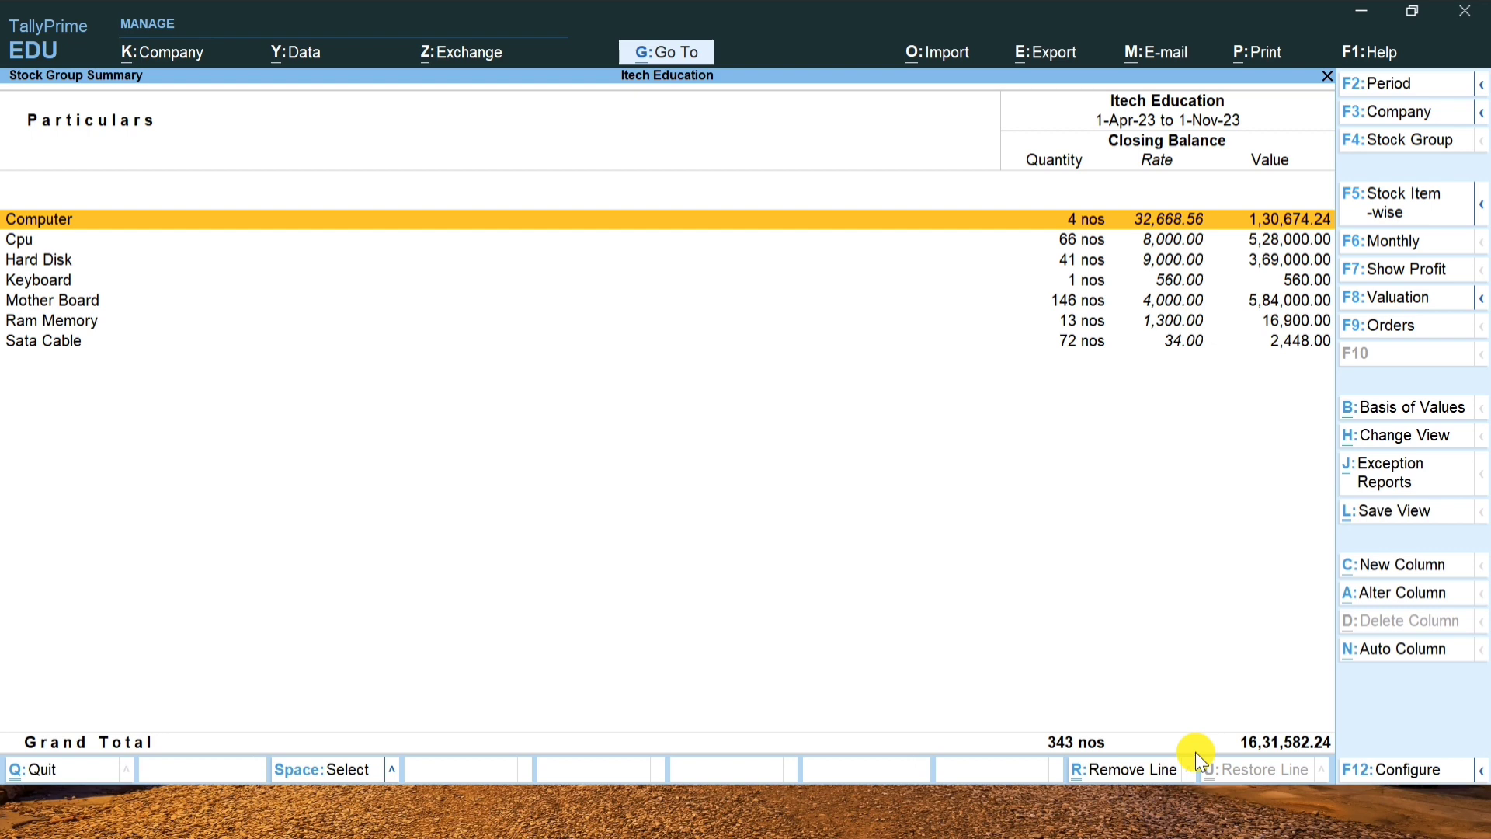
{"action": "key", "text": "Down"}
{"action": "key", "text": "Down"}
{"action": "key", "text": "Down"}
{"action": "key", "text": "Down"}
{"action": "key", "text": "Down"}
{"action": "key", "text": "Down"}
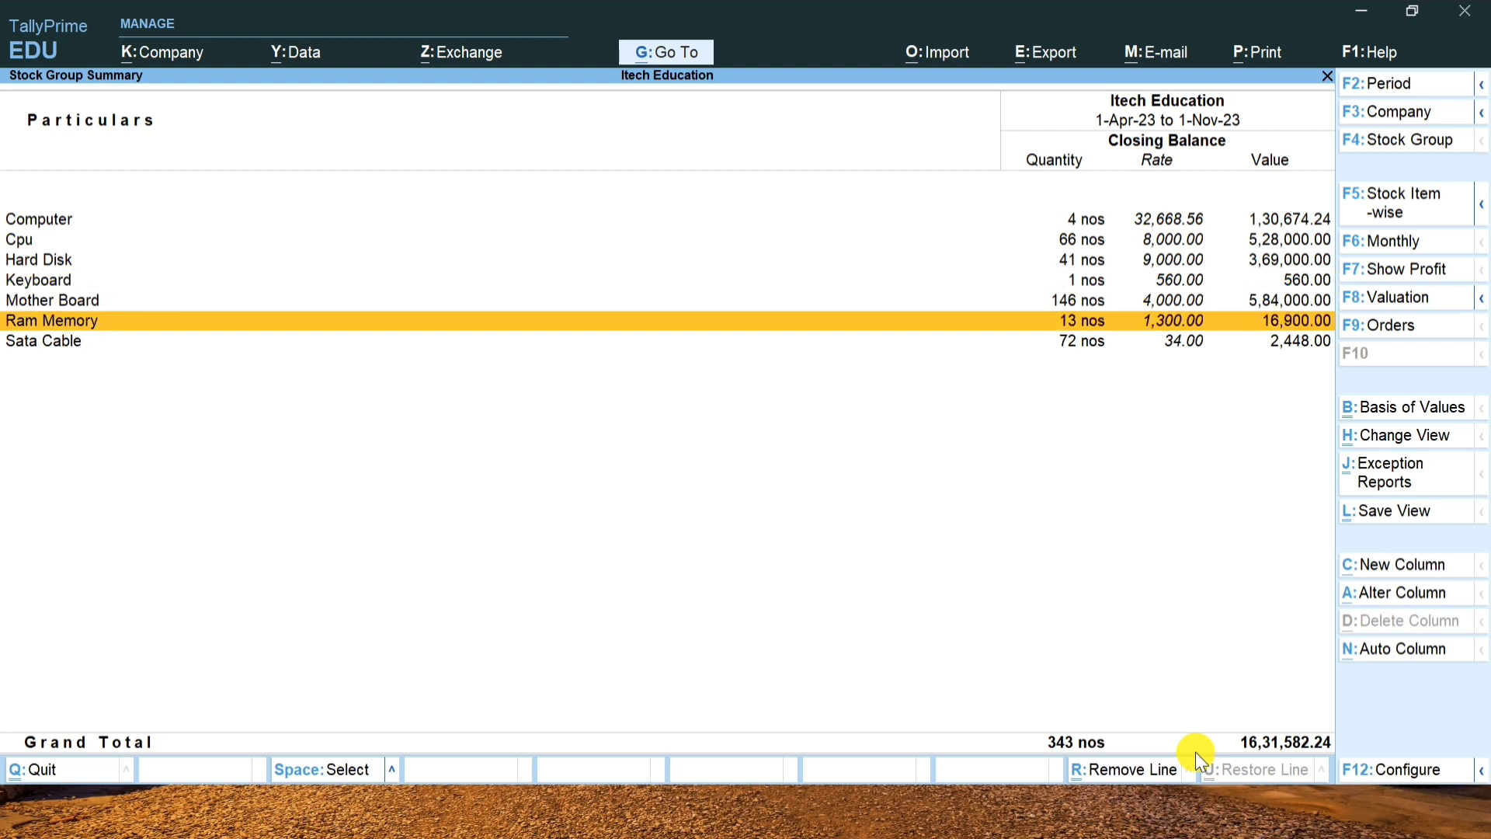
{"action": "key", "text": "Up"}
{"action": "key", "text": "Up"}
{"action": "key", "text": "Up"}
{"action": "key", "text": "Up"}
{"action": "key", "text": "Up"}
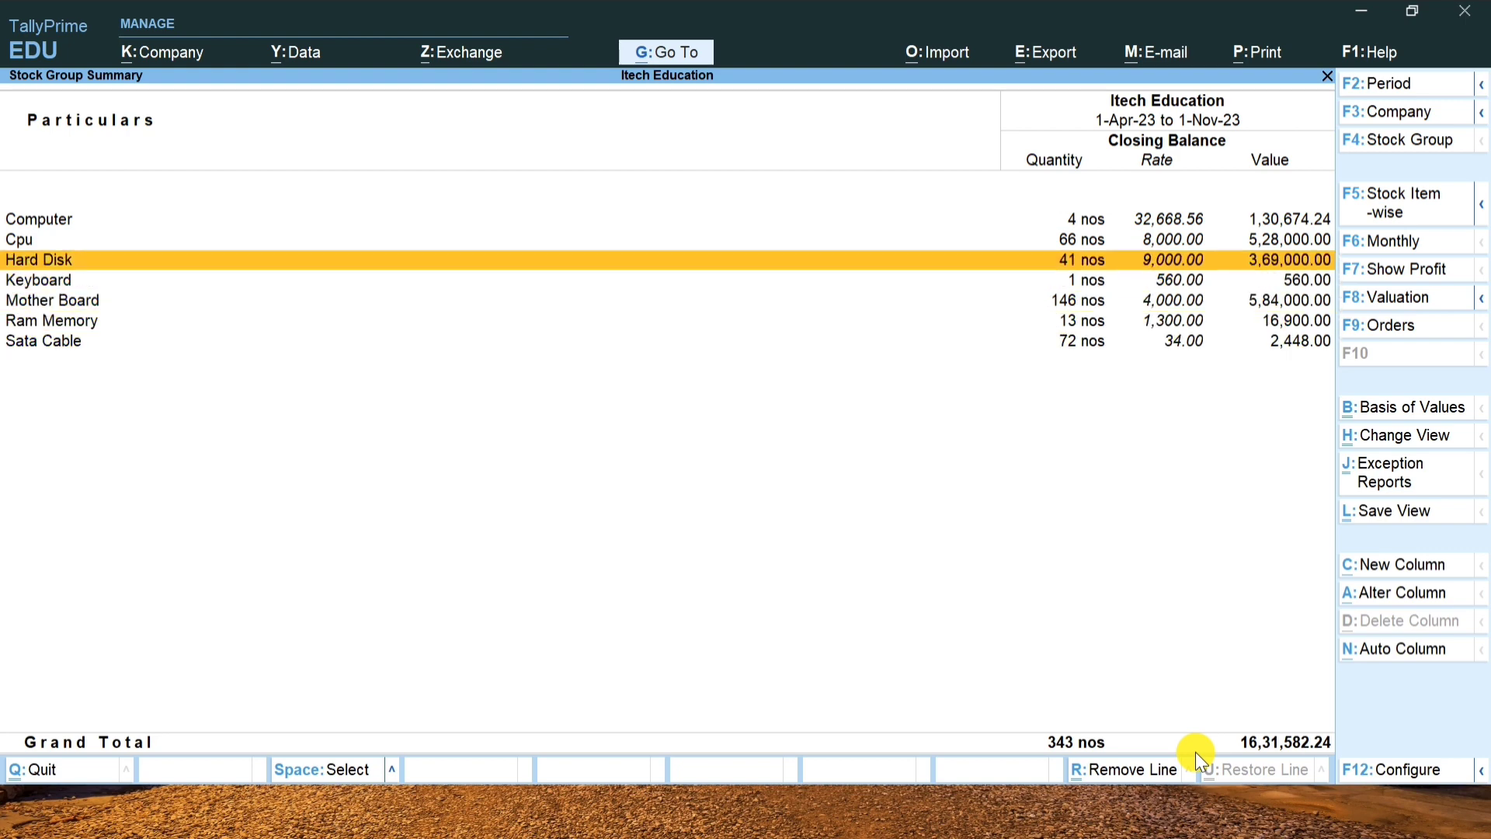
{"action": "key", "text": "Escape"}
{"action": "key", "text": "Escape"}
{"action": "key", "text": "Escape"}
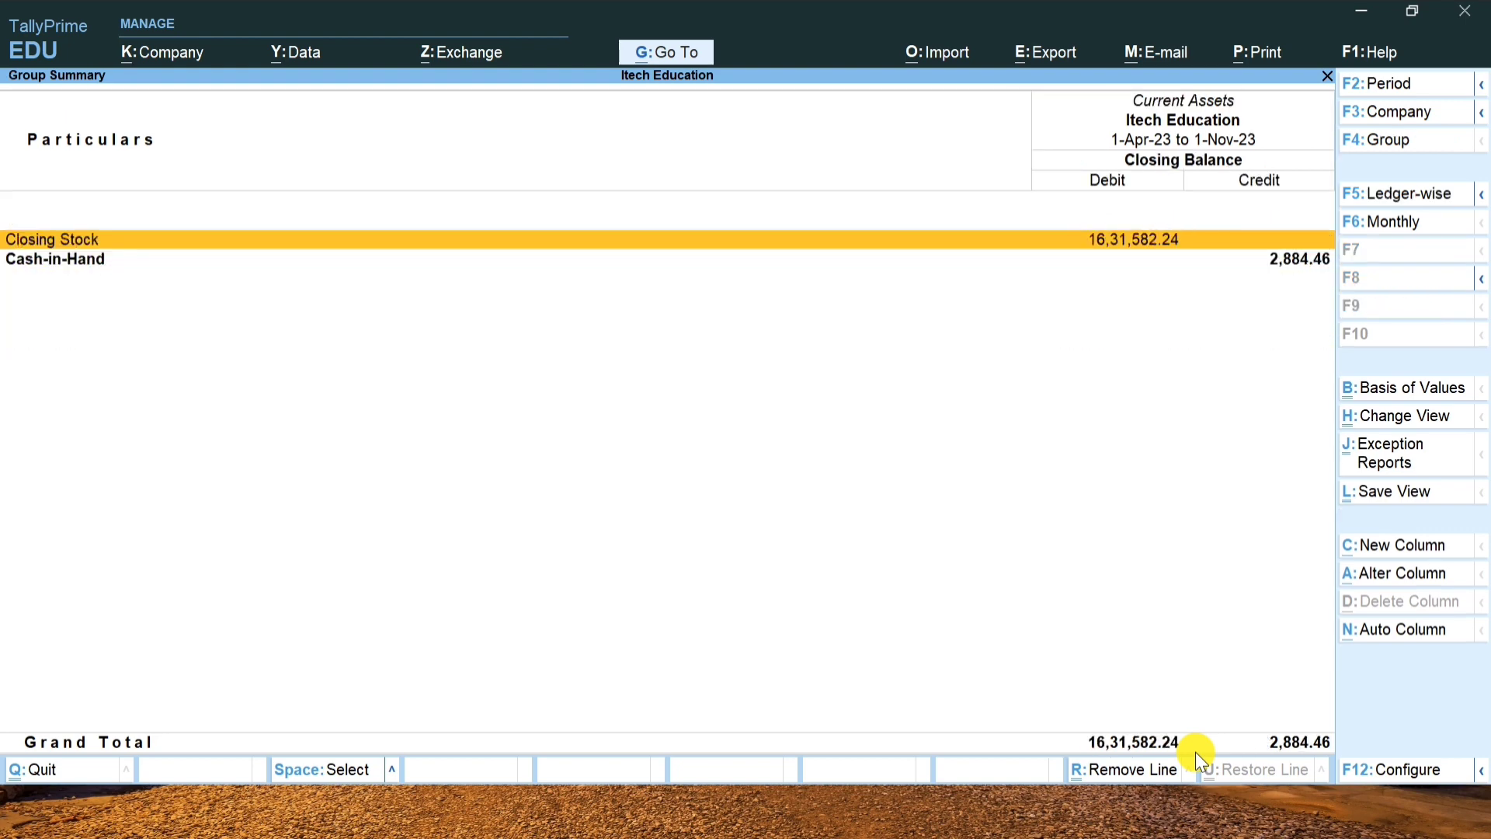